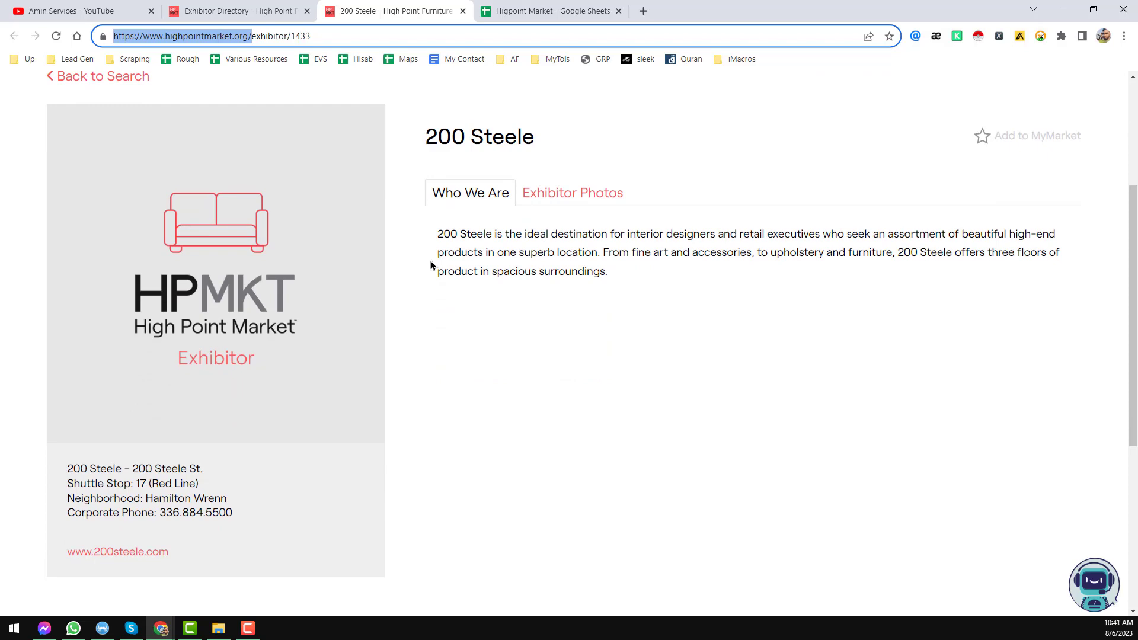
# - Inspect E2's IMPORTXML formula, select G2, and look over the 200 Steele exhibitor page
pyautogui.click(564, 12)
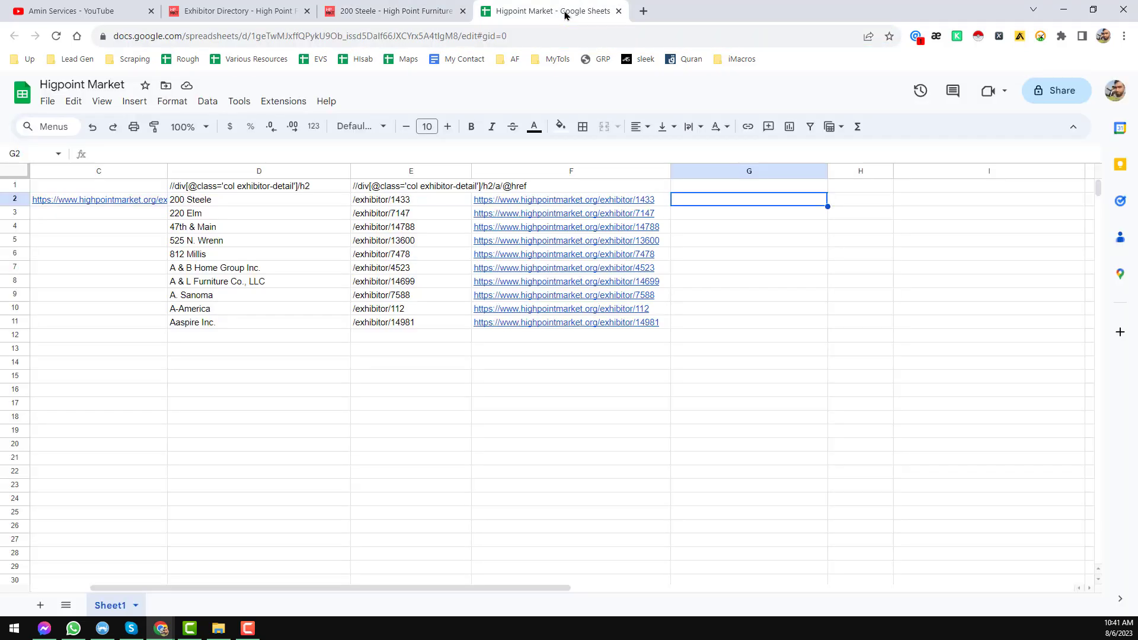
pyautogui.moveTo(507, 285)
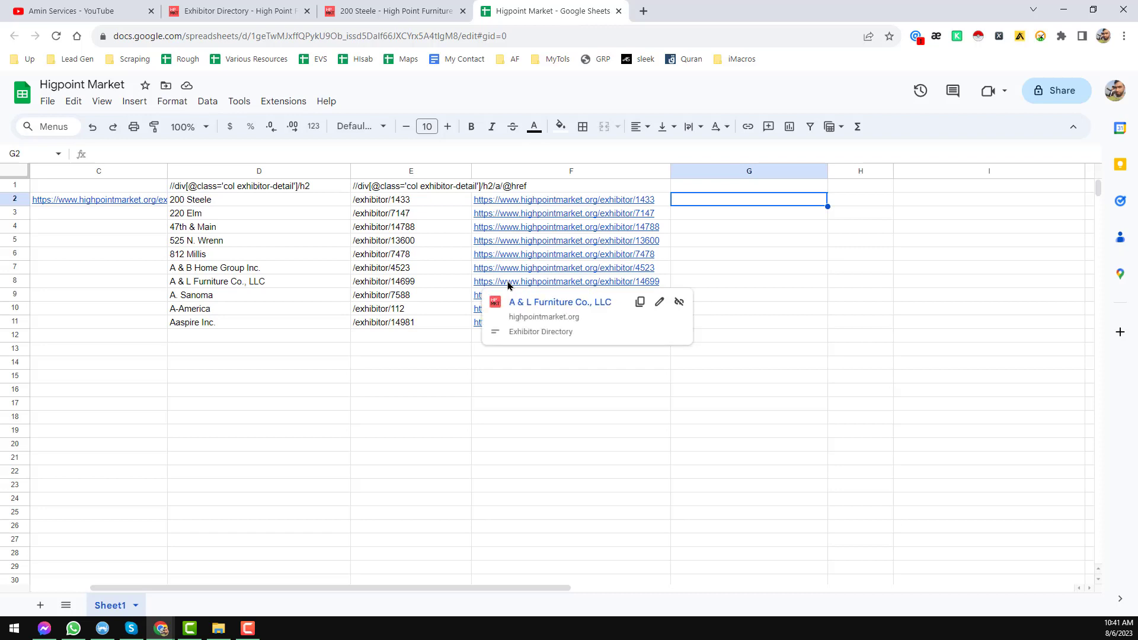
pyautogui.click(434, 205)
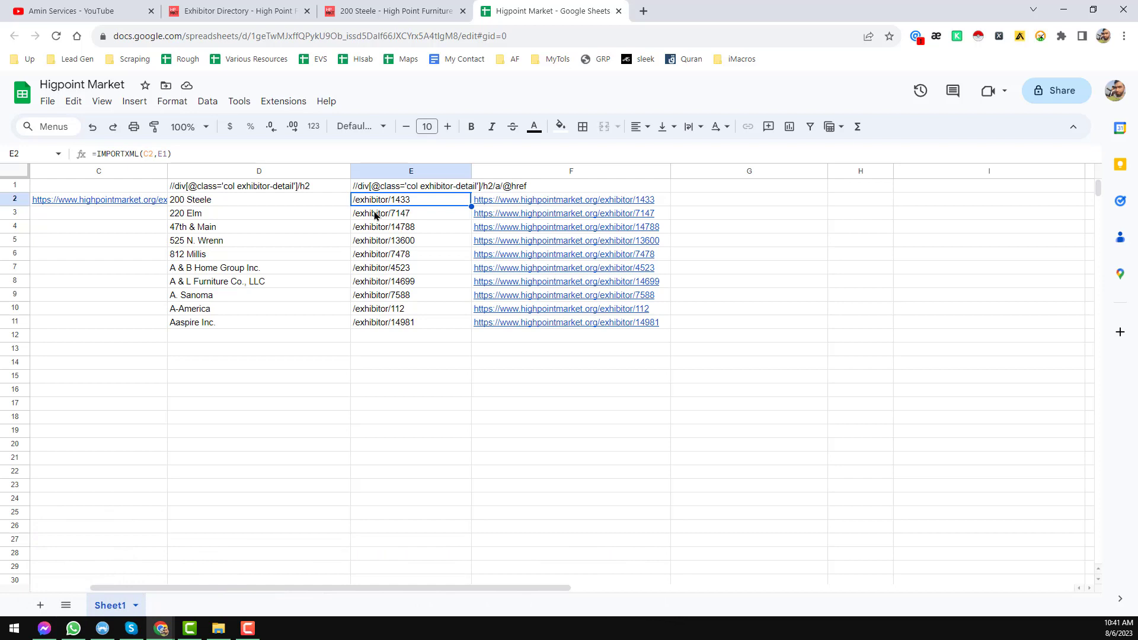
pyautogui.click(697, 207)
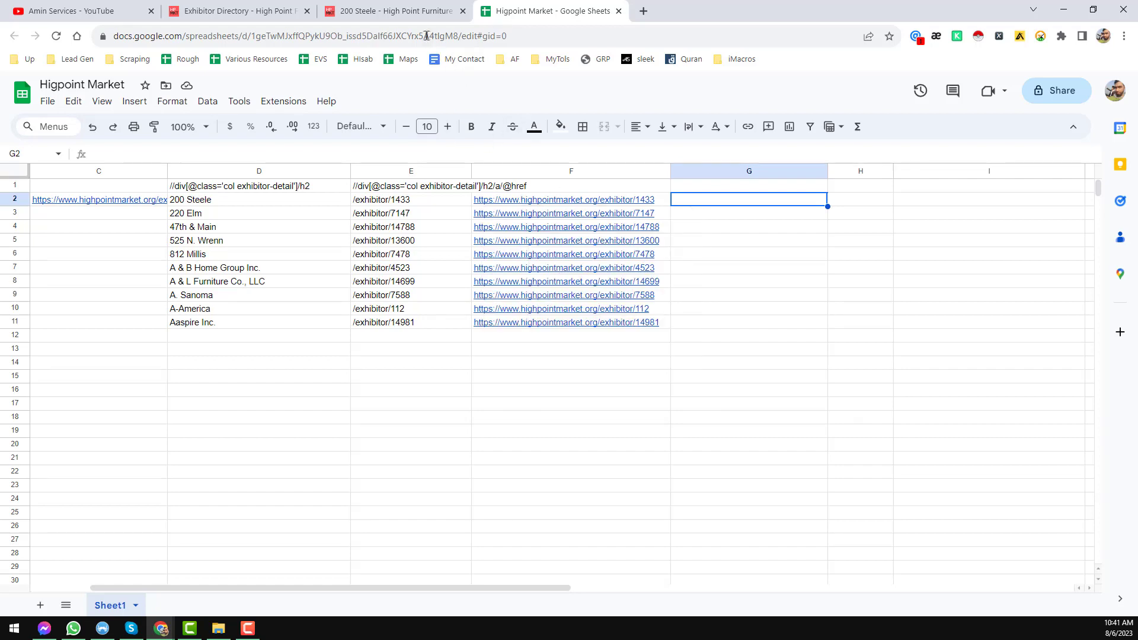
pyautogui.click(424, 12)
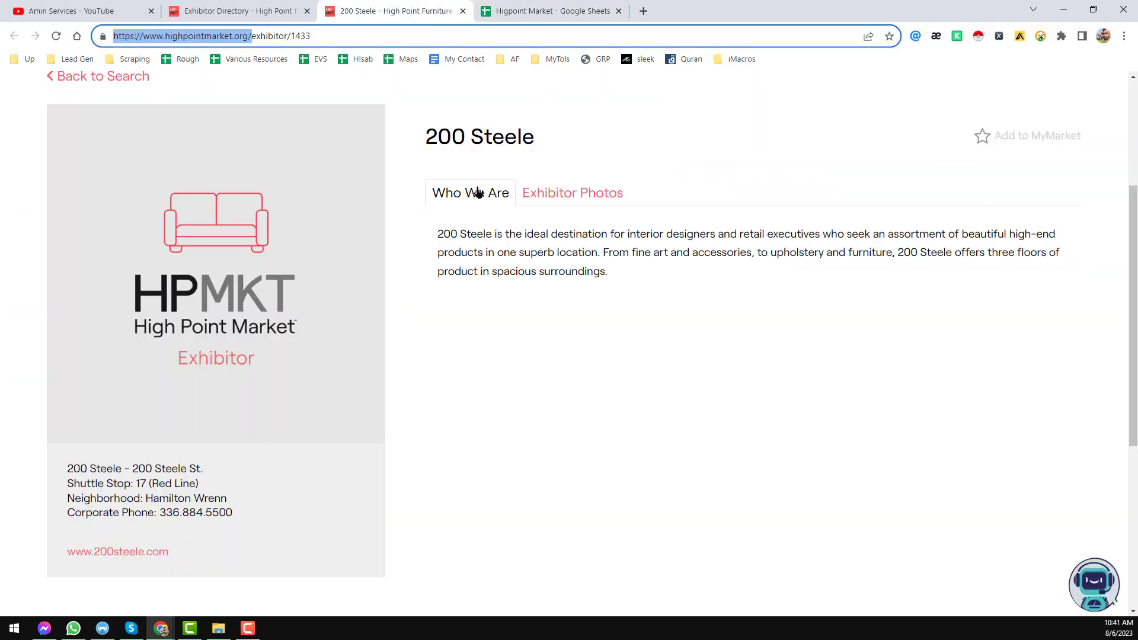
pyautogui.scroll(-2, 229, 411)
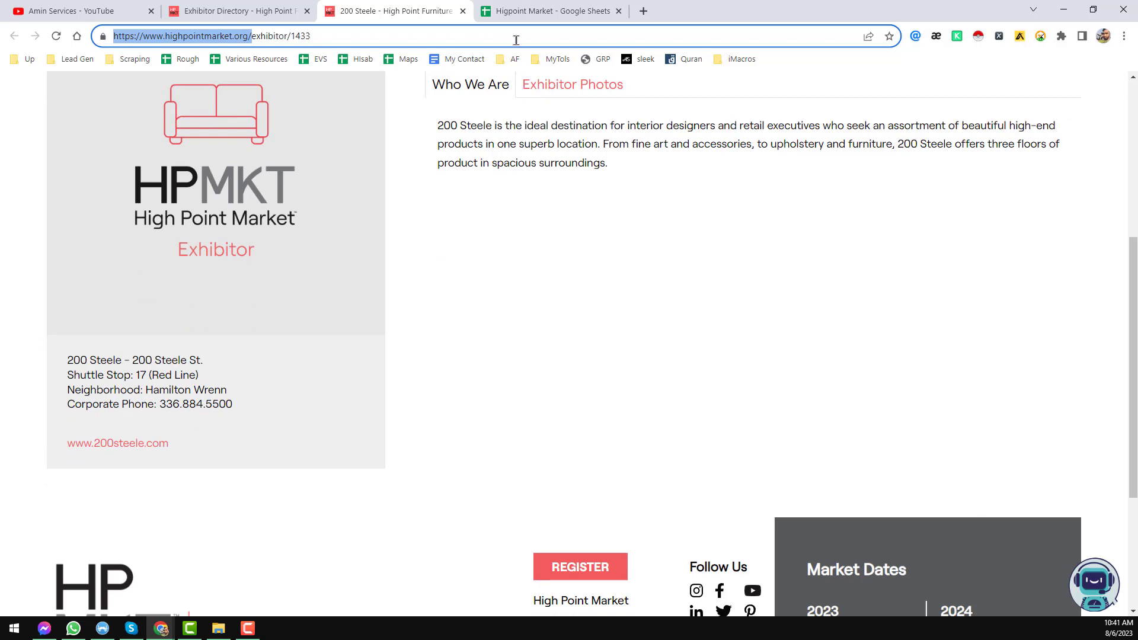
pyautogui.click(542, 11)
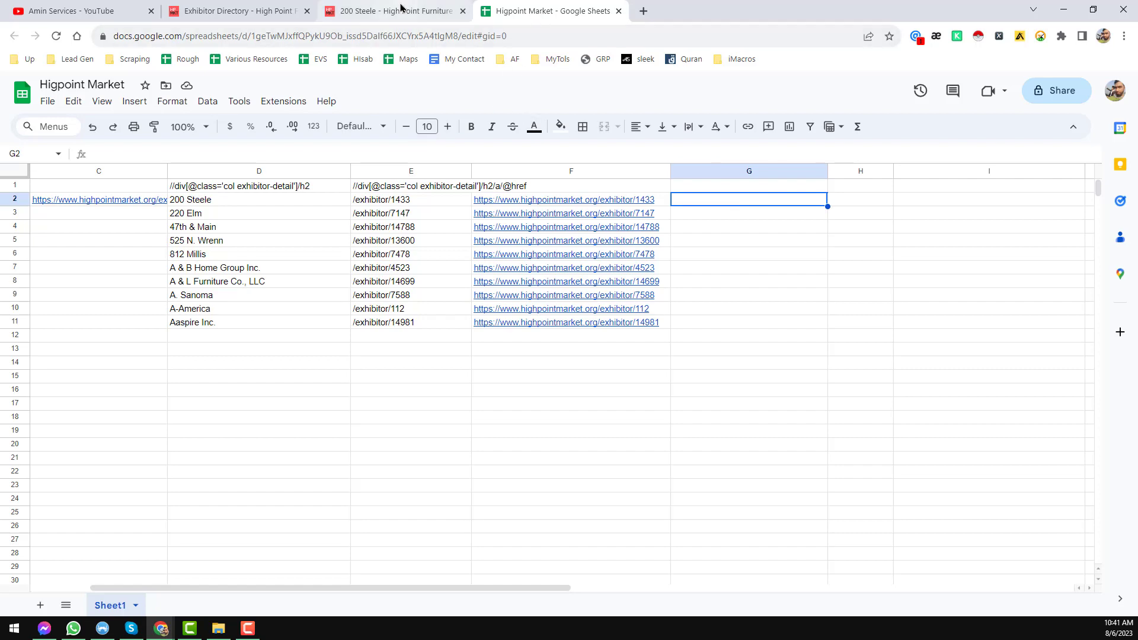
pyautogui.moveTo(405, 8); pyautogui.dragTo(521, 11)
pyautogui.scroll(4, 450, 243)
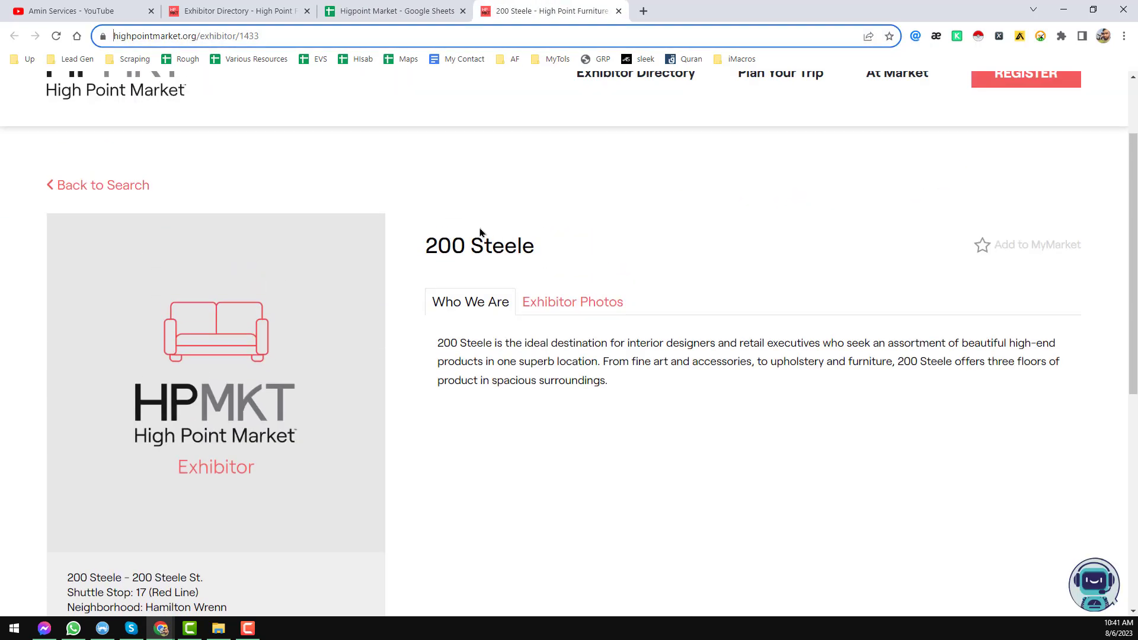
pyautogui.moveTo(426, 244); pyautogui.dragTo(557, 244)
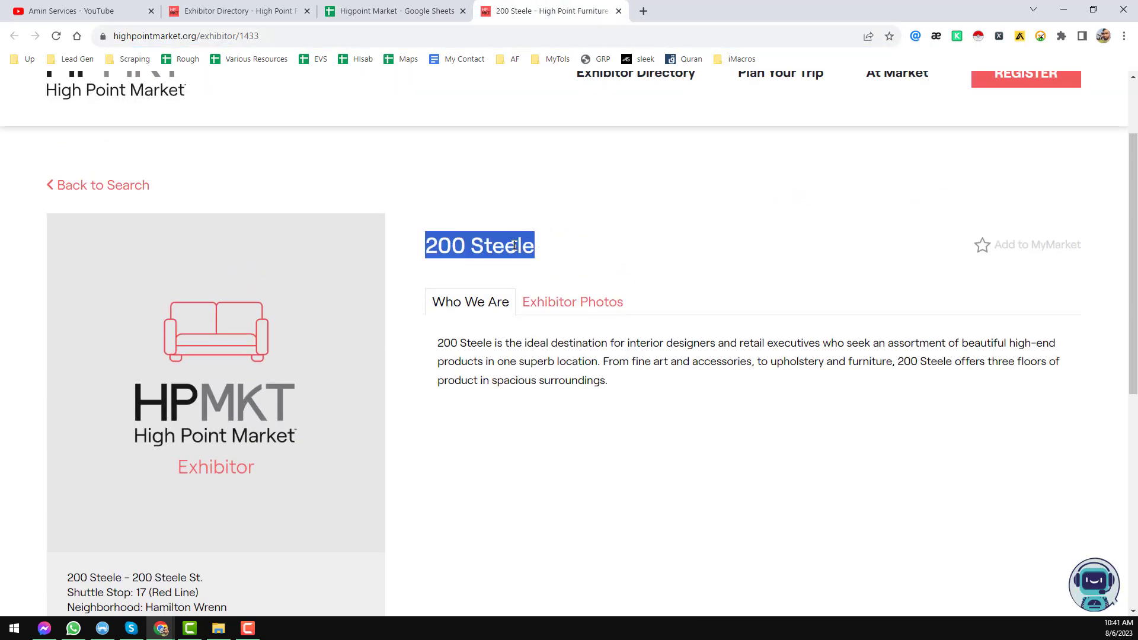
pyautogui.scroll(-3, 424, 278)
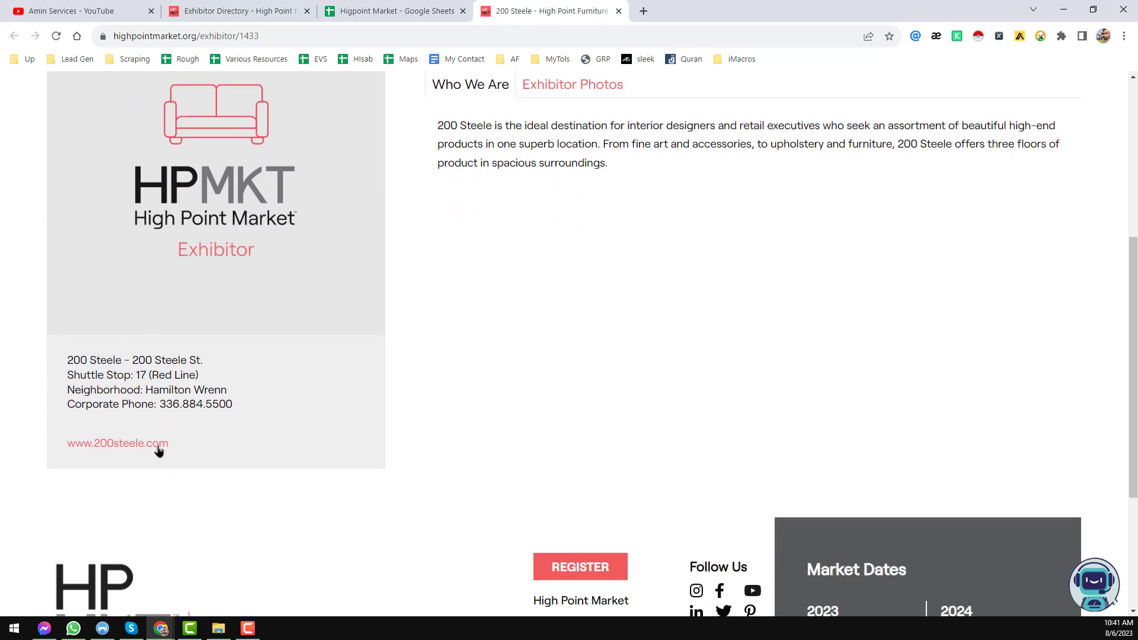
pyautogui.moveTo(428, 9); pyautogui.dragTo(569, 11)
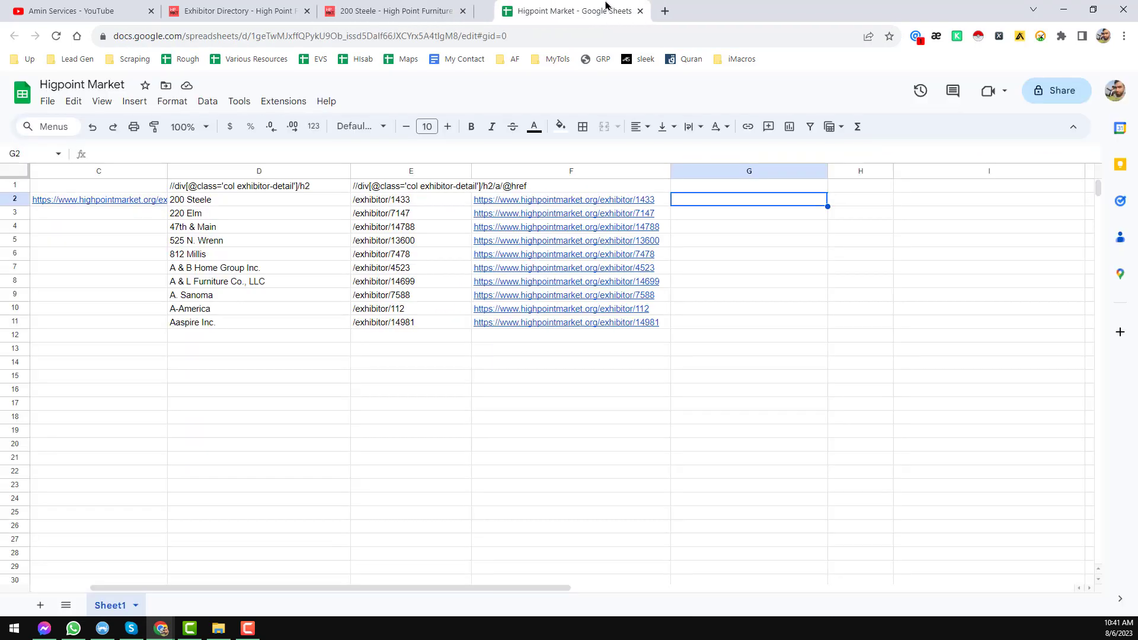
pyautogui.click(655, 200)
pyautogui.click(587, 221)
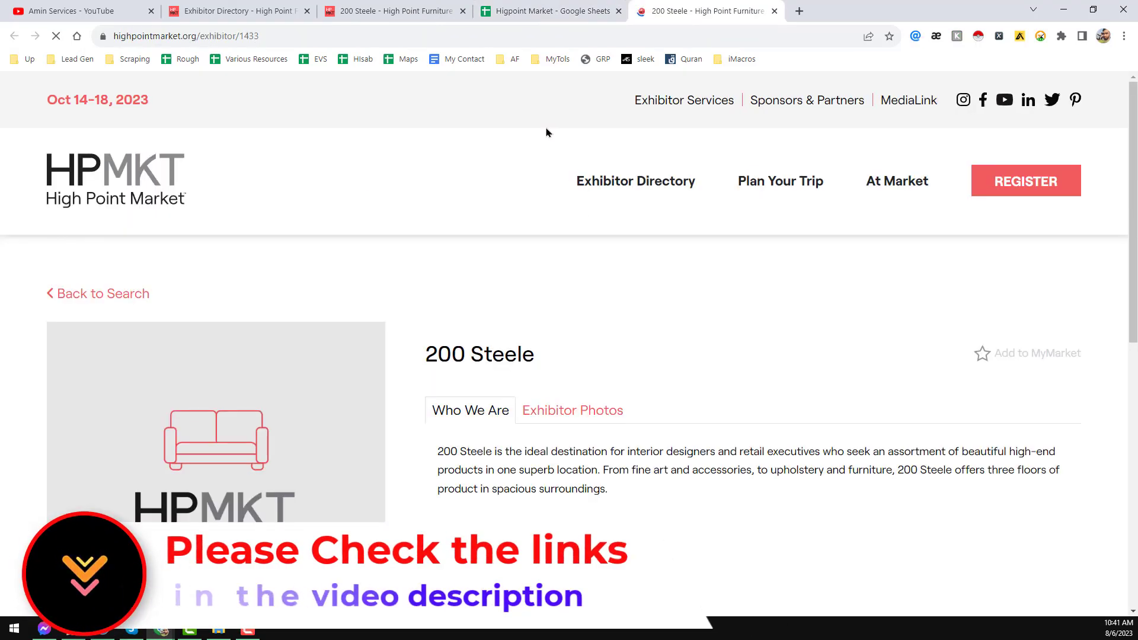
pyautogui.scroll(-3, 433, 337)
pyautogui.scroll(-2, 355, 314)
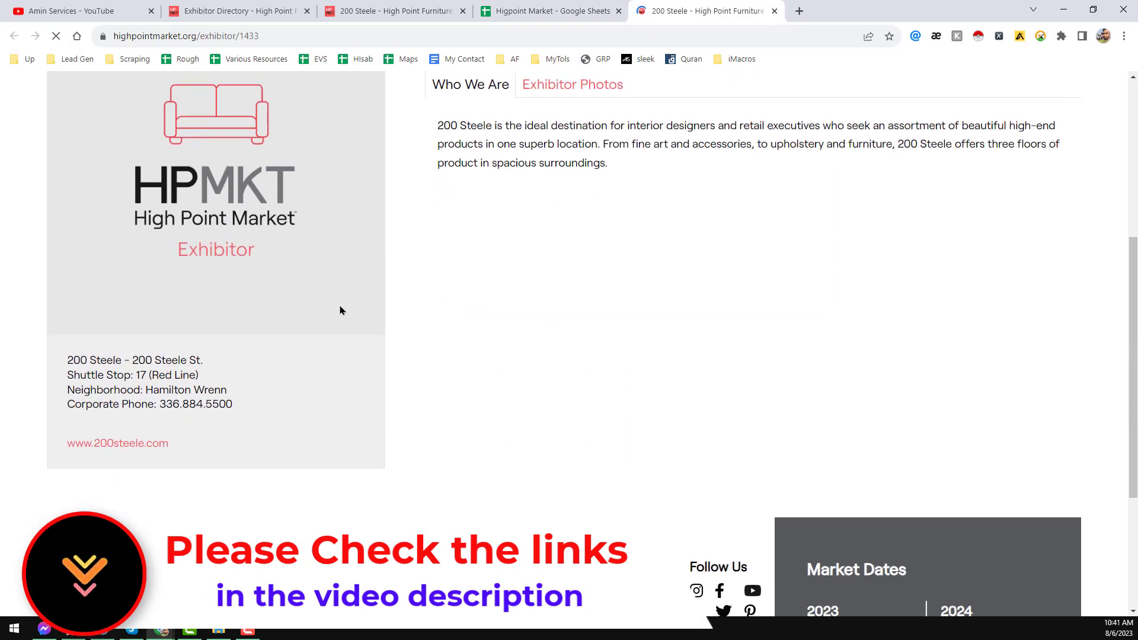
pyautogui.scroll(-2, 361, 335)
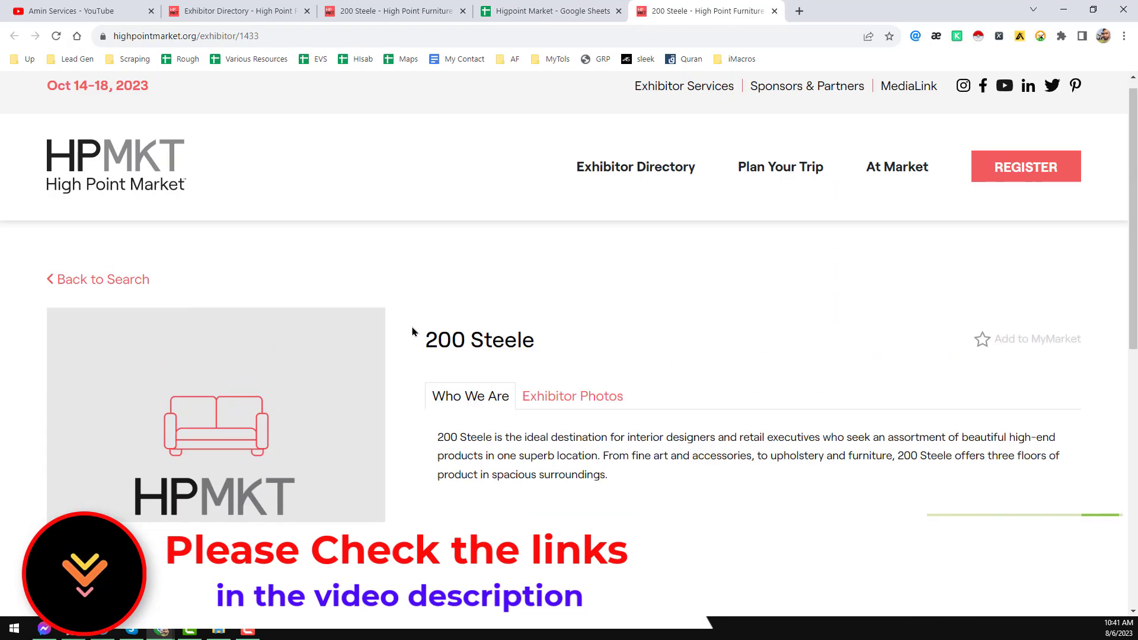
pyautogui.click(774, 12)
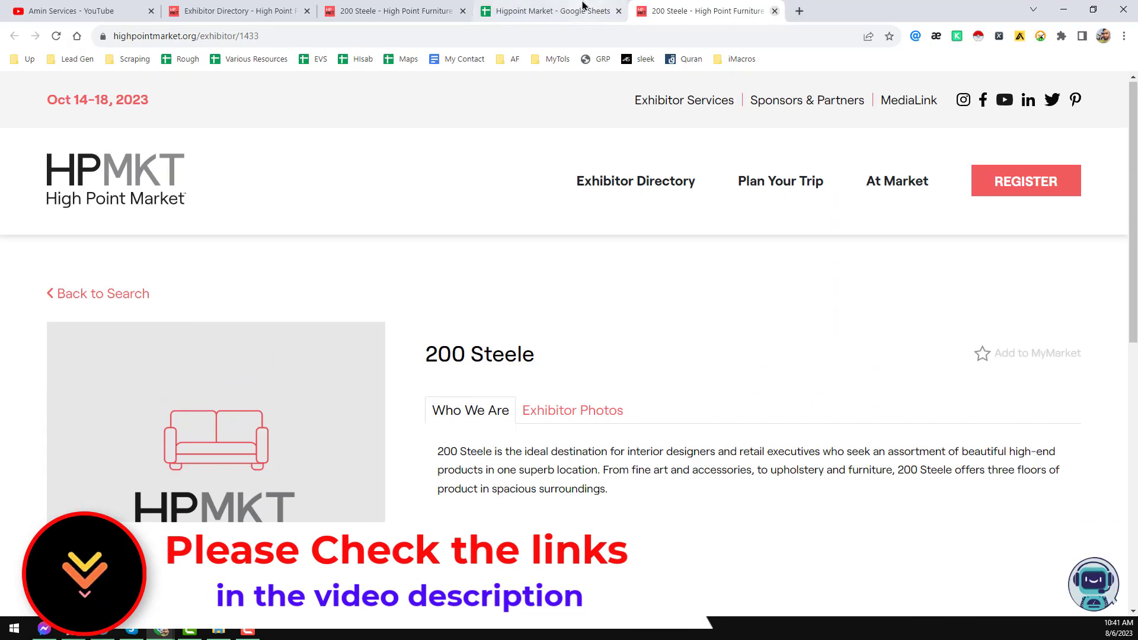
pyautogui.click(720, 203)
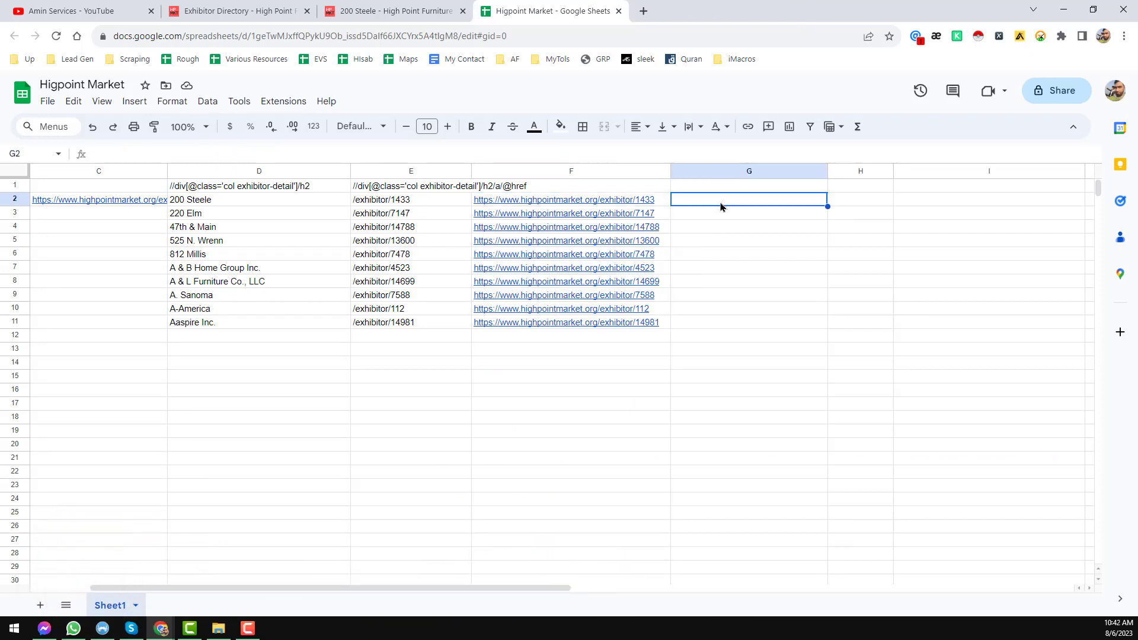
# - Enter =IMPORTXML(F2,G1) in G2
pyautogui.write('=')
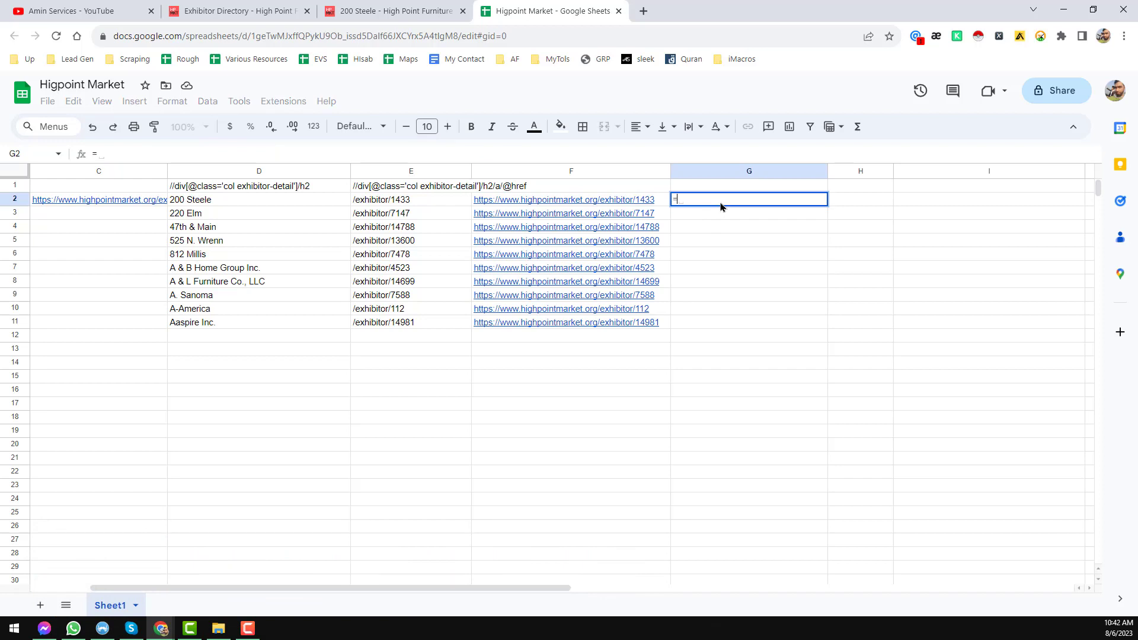
pyautogui.write('import')
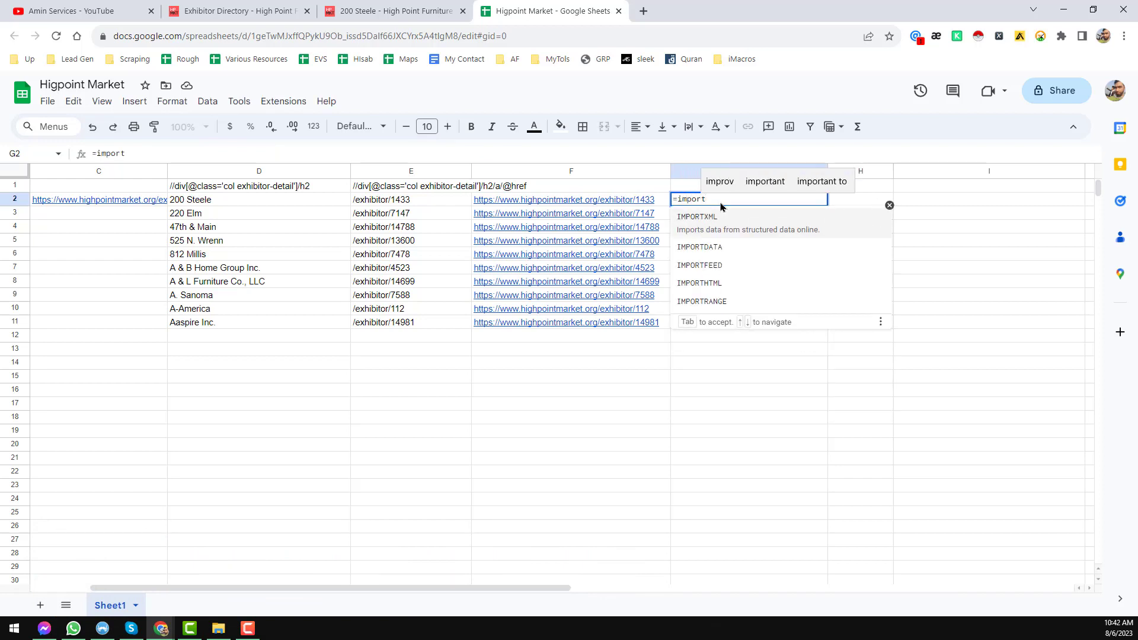
pyautogui.click(689, 219)
pyautogui.click(633, 203)
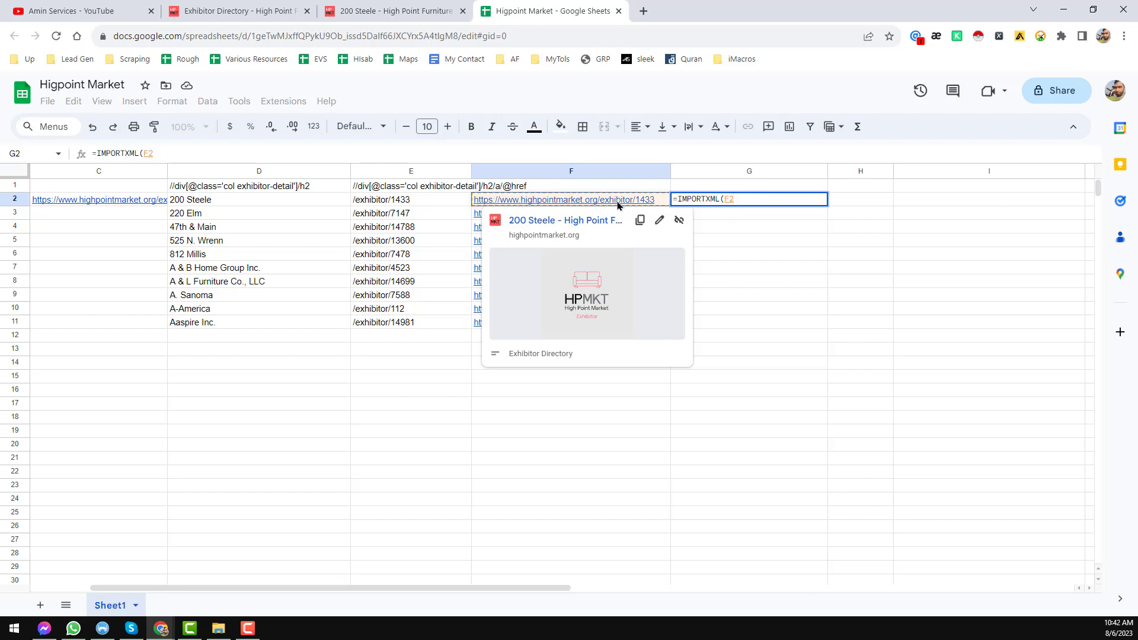
pyautogui.write(',')
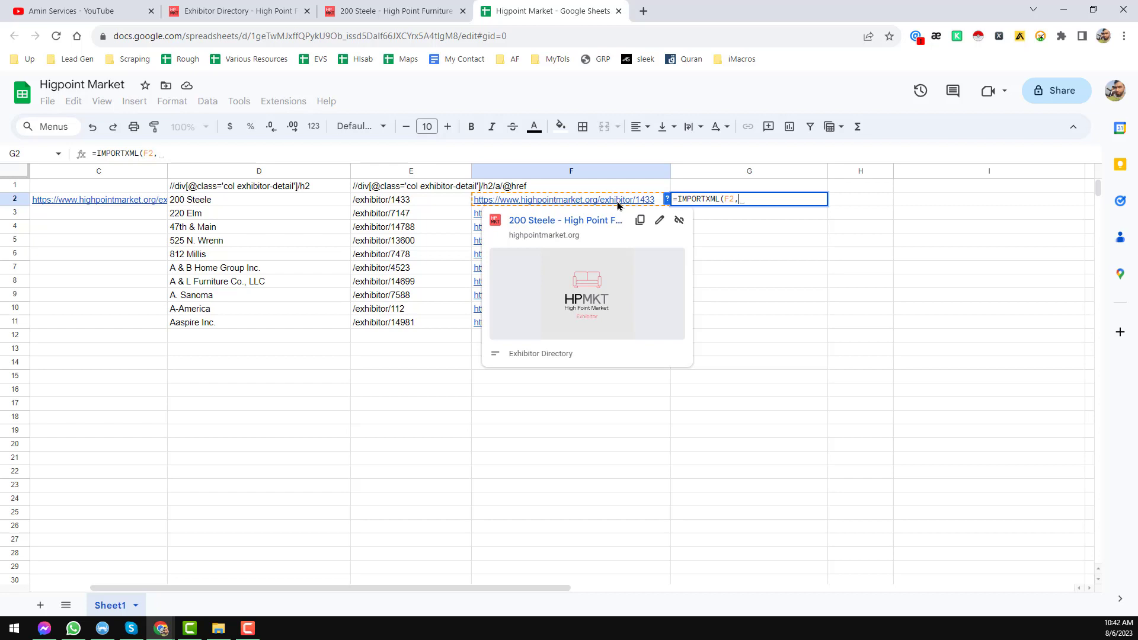
pyautogui.click(739, 187)
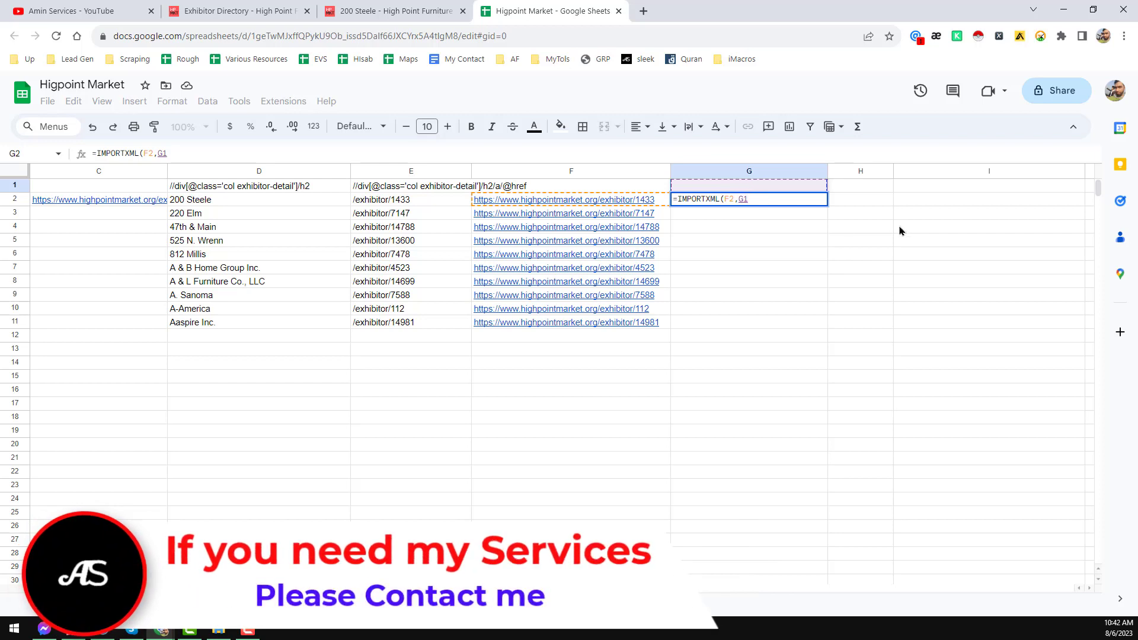
pyautogui.write(')')
pyautogui.press('Return')
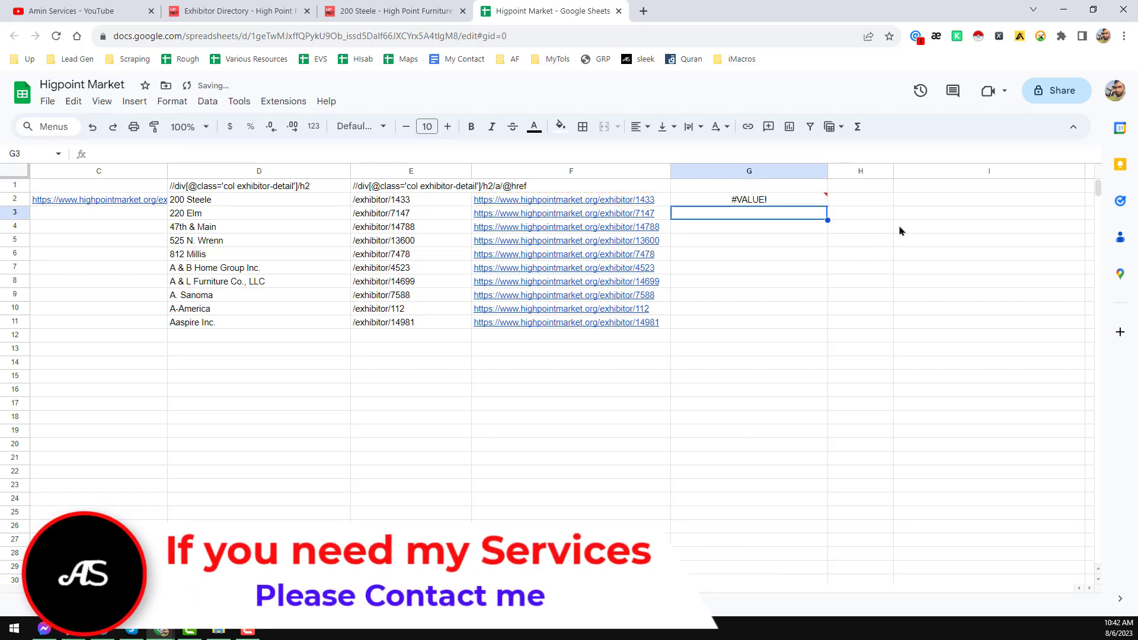
# - Check G2's #VALUE! error against the empty G1, then bring up the 200 Steele page
pyautogui.click(778, 207)
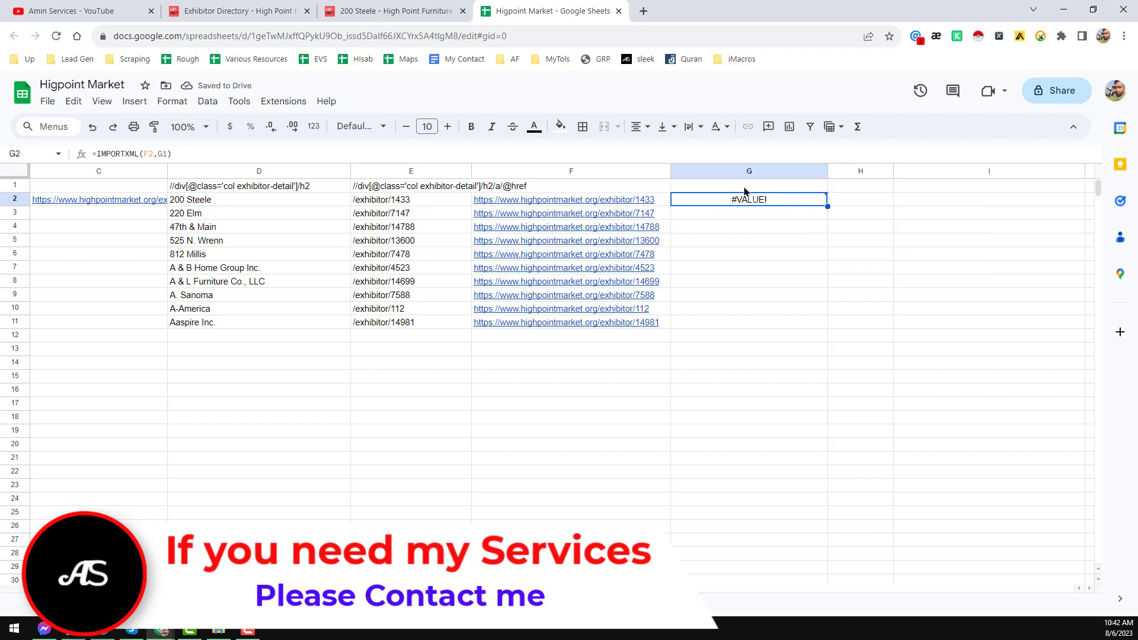
pyautogui.click(724, 189)
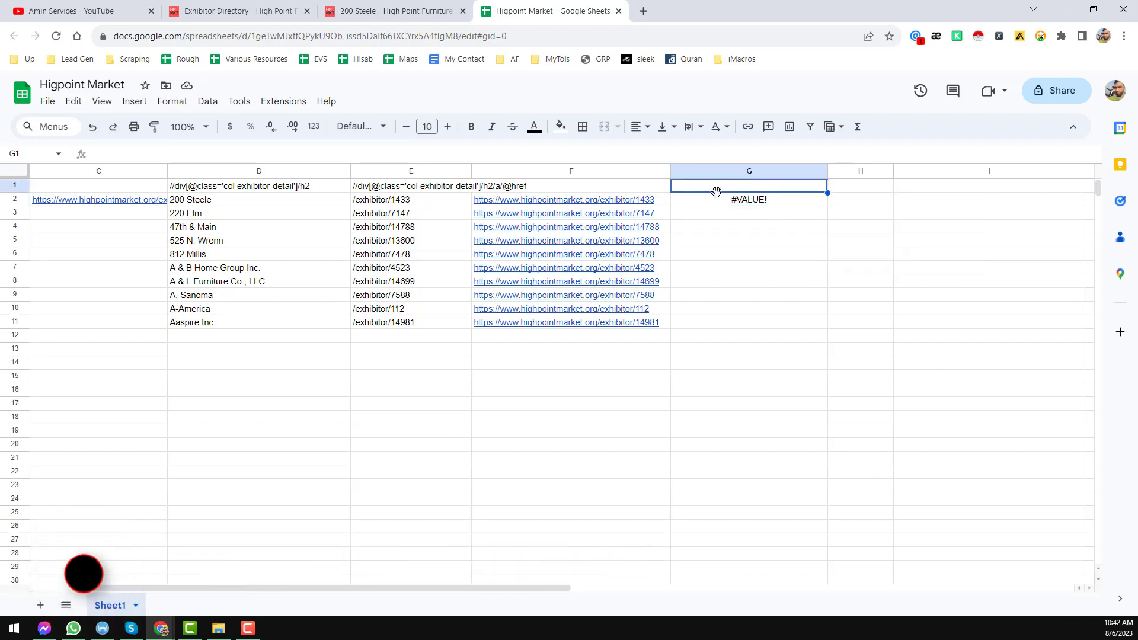
pyautogui.click(754, 207)
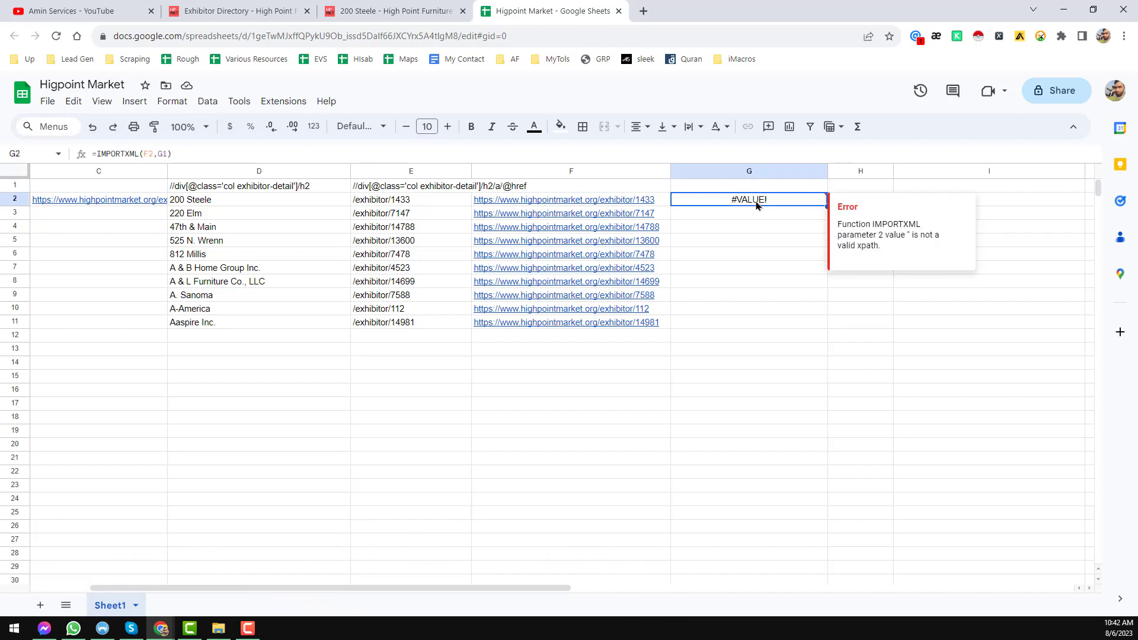
pyautogui.click(441, 9)
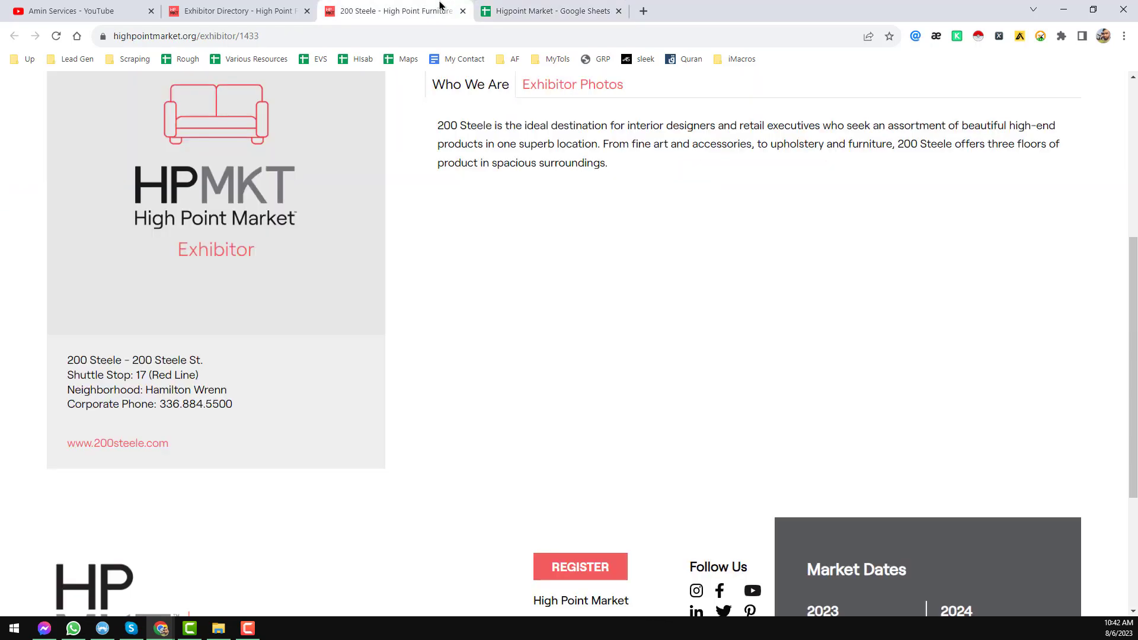
# - Open Chrome DevTools by inspecting the 200 Steele title on the exhibitor page
pyautogui.scroll(3, 485, 199)
pyautogui.click(486, 250)
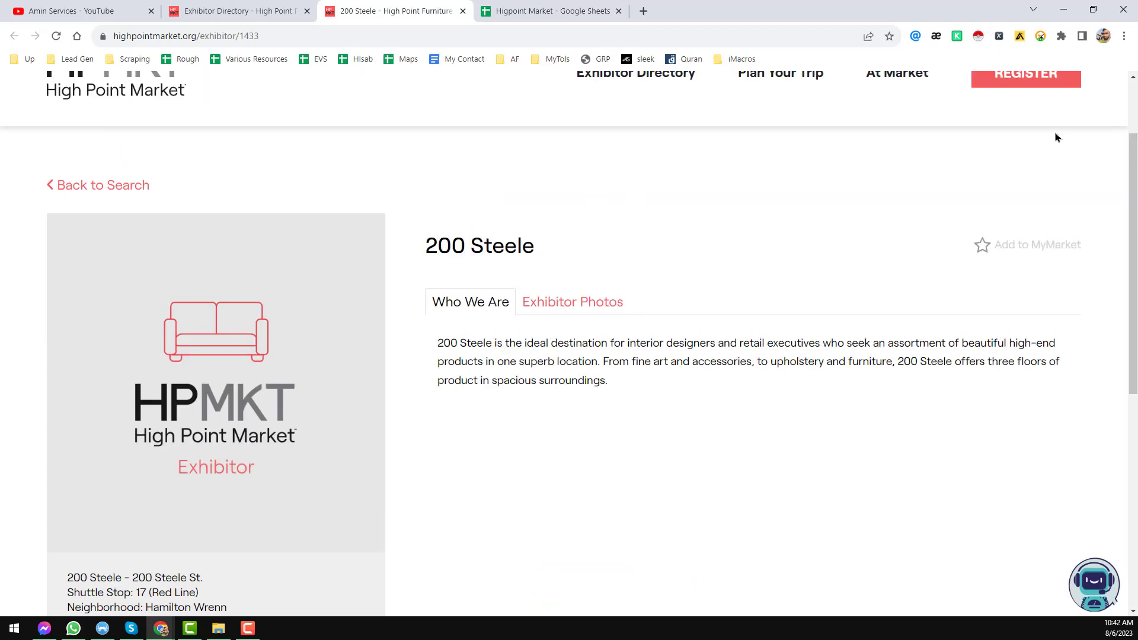
pyautogui.rightClick(499, 249)
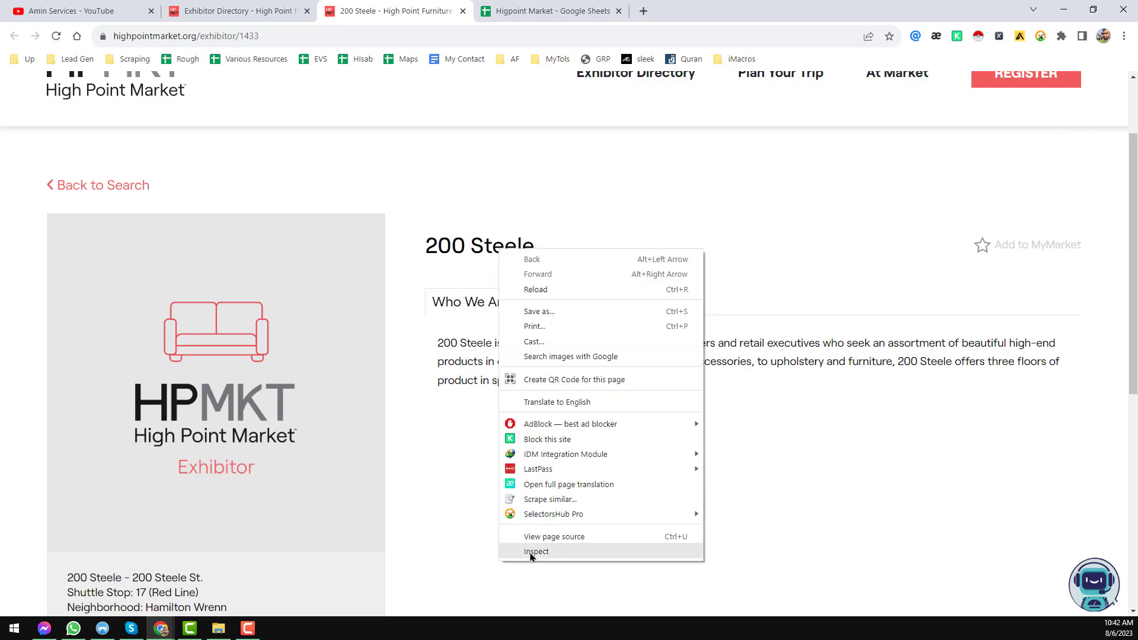
pyautogui.moveTo(584, 521)
pyautogui.click(563, 554)
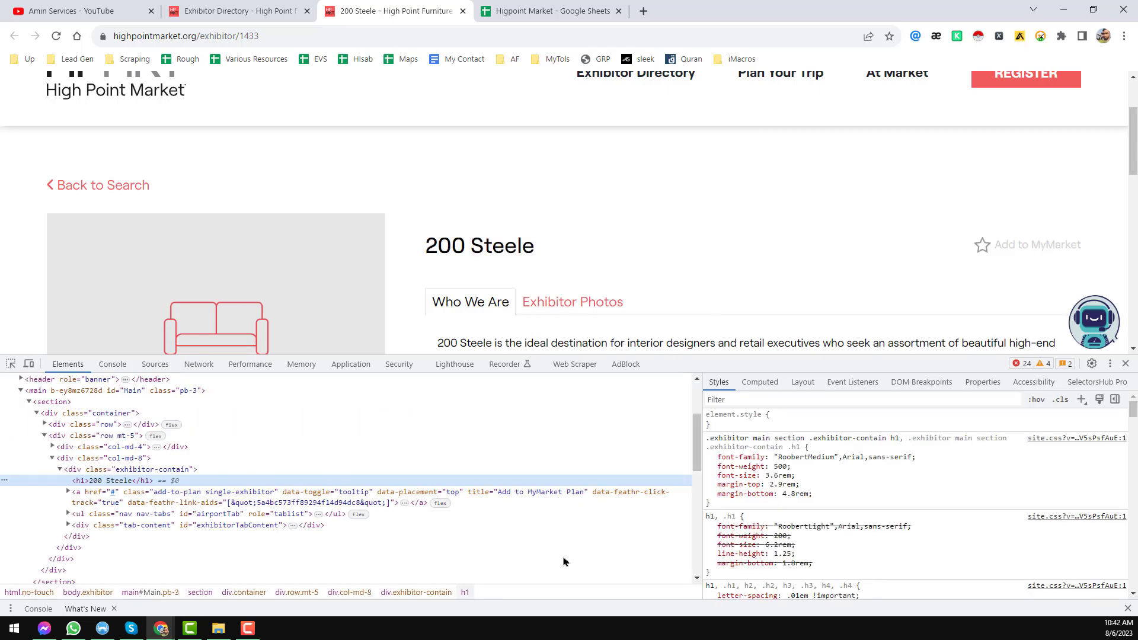
pyautogui.click(1096, 383)
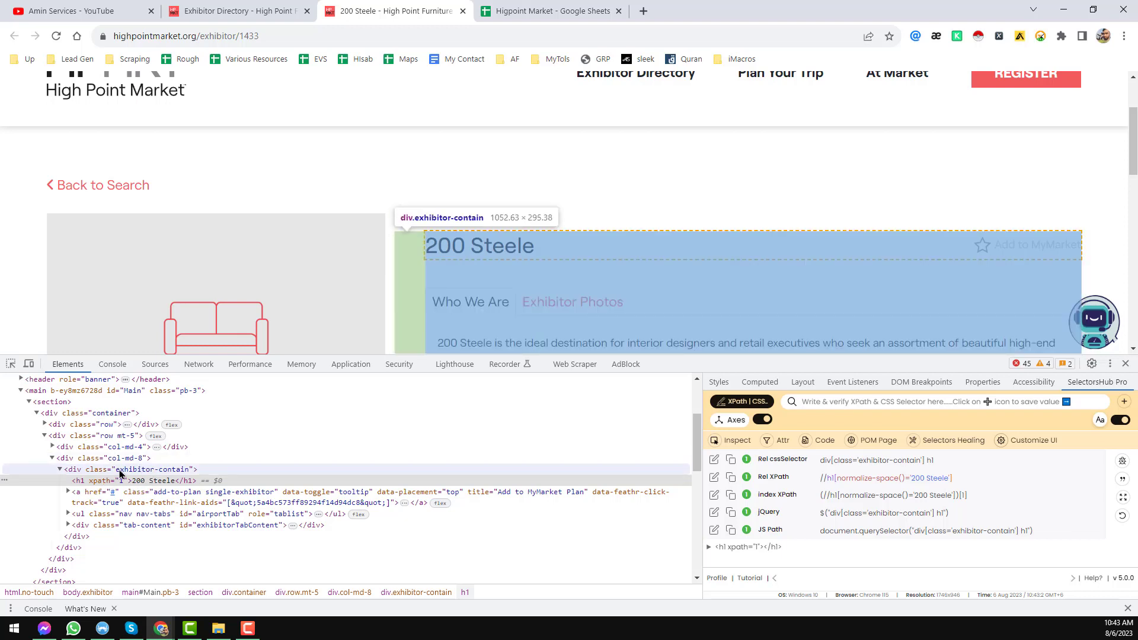
pyautogui.click(119, 472)
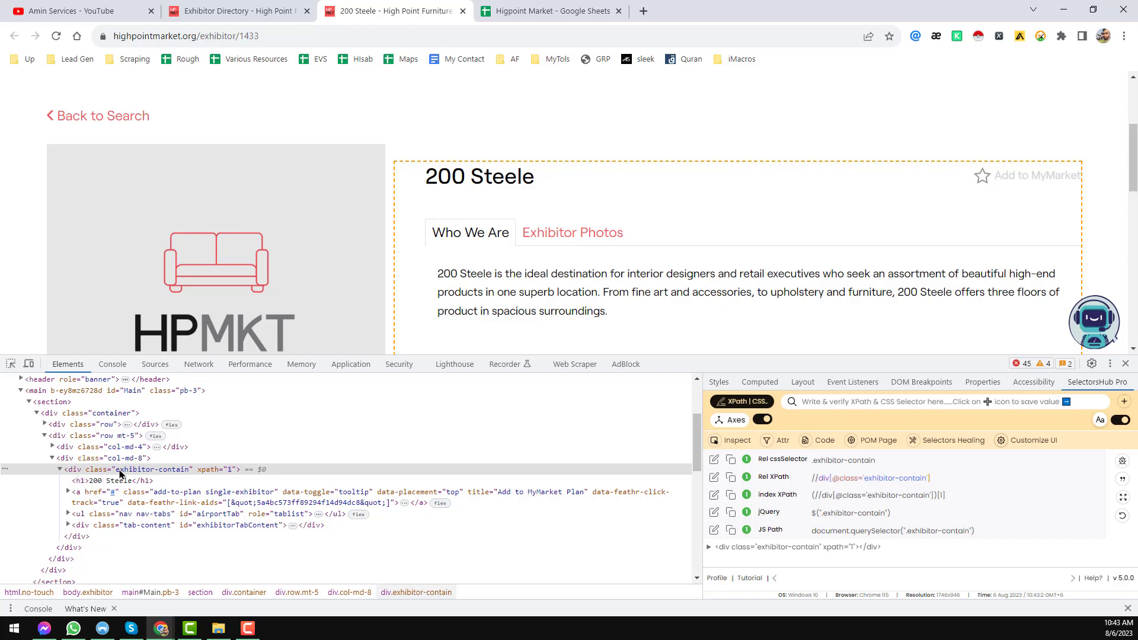
pyautogui.scroll(-2, 539, 229)
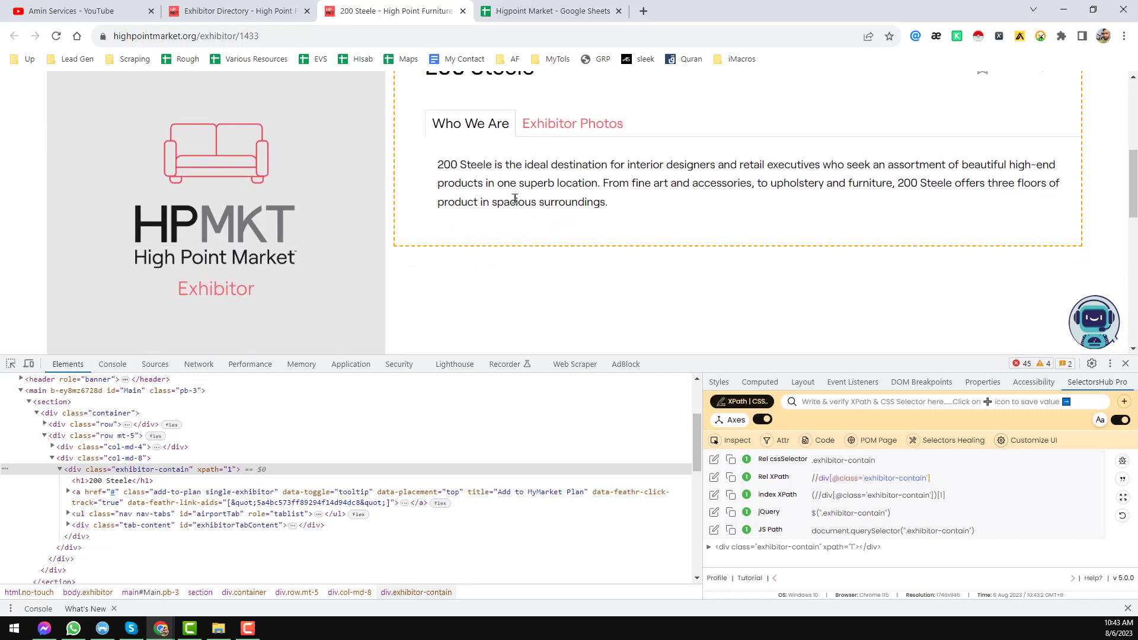
pyautogui.scroll(2, 515, 199)
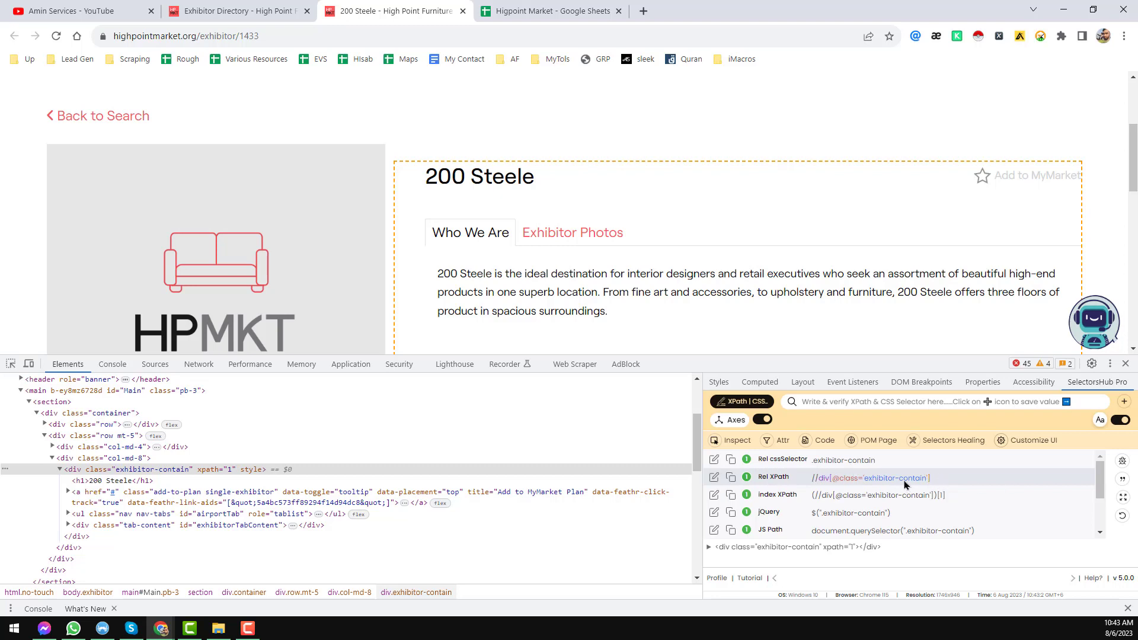
pyautogui.click(730, 477)
pyautogui.click(866, 397)
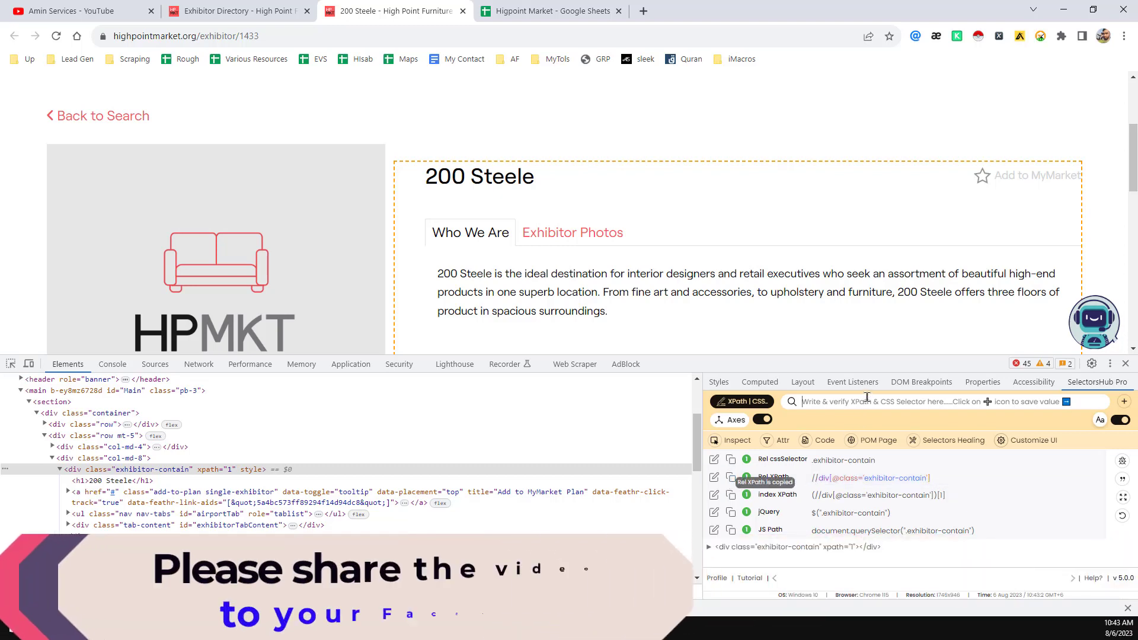
pyautogui.hotkey('ctrl', 'v')
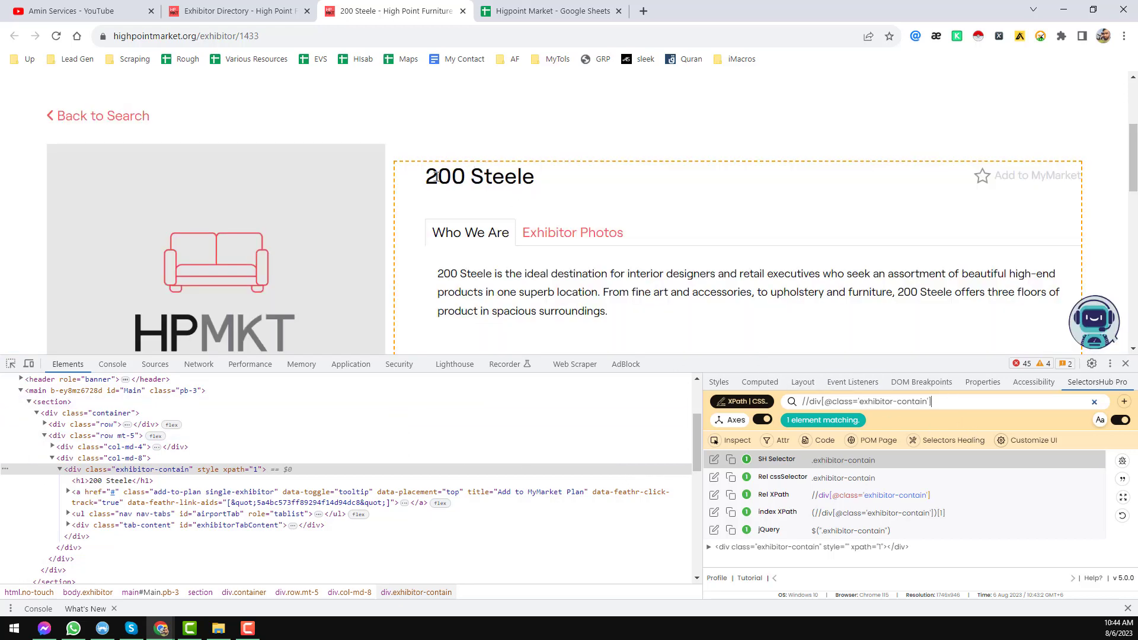
pyautogui.moveTo(428, 178); pyautogui.dragTo(544, 183)
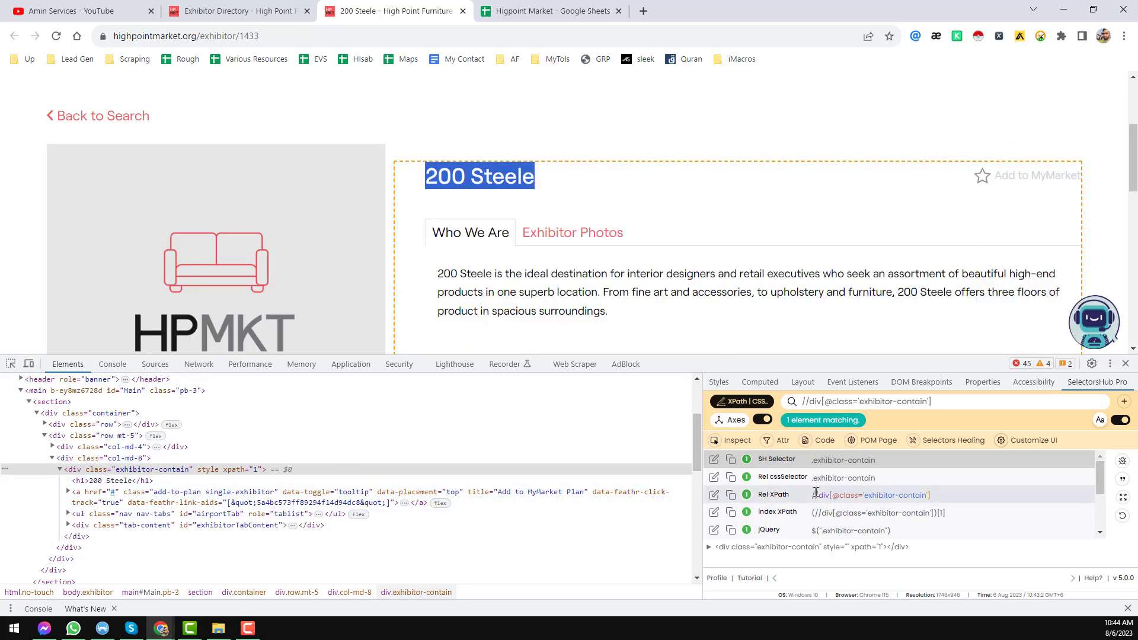
pyautogui.click(948, 400)
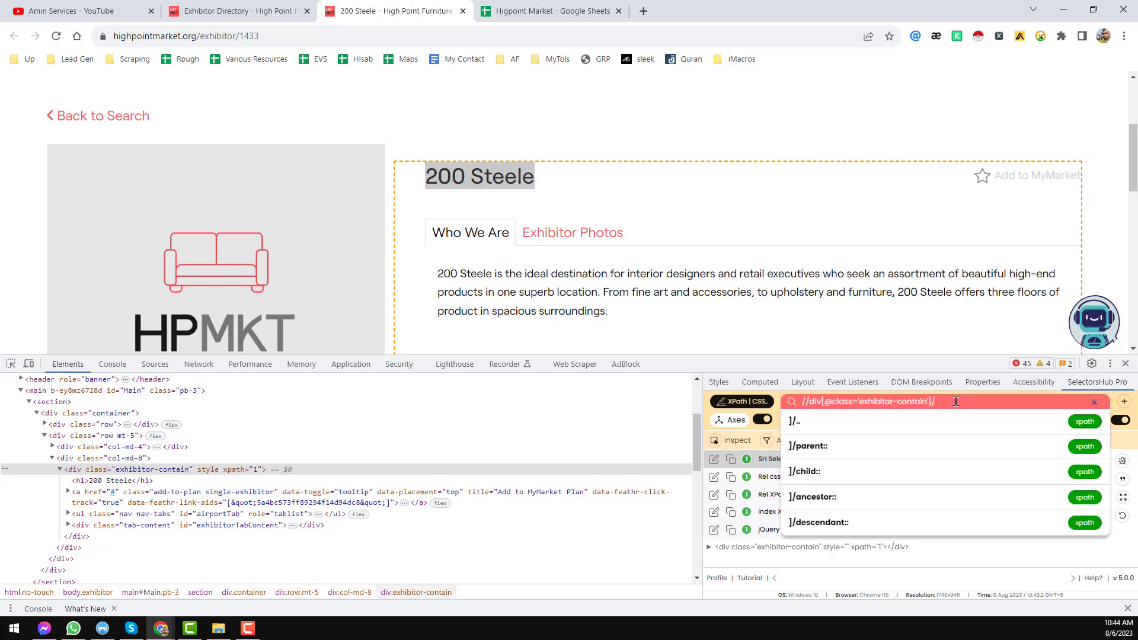
pyautogui.write('h')
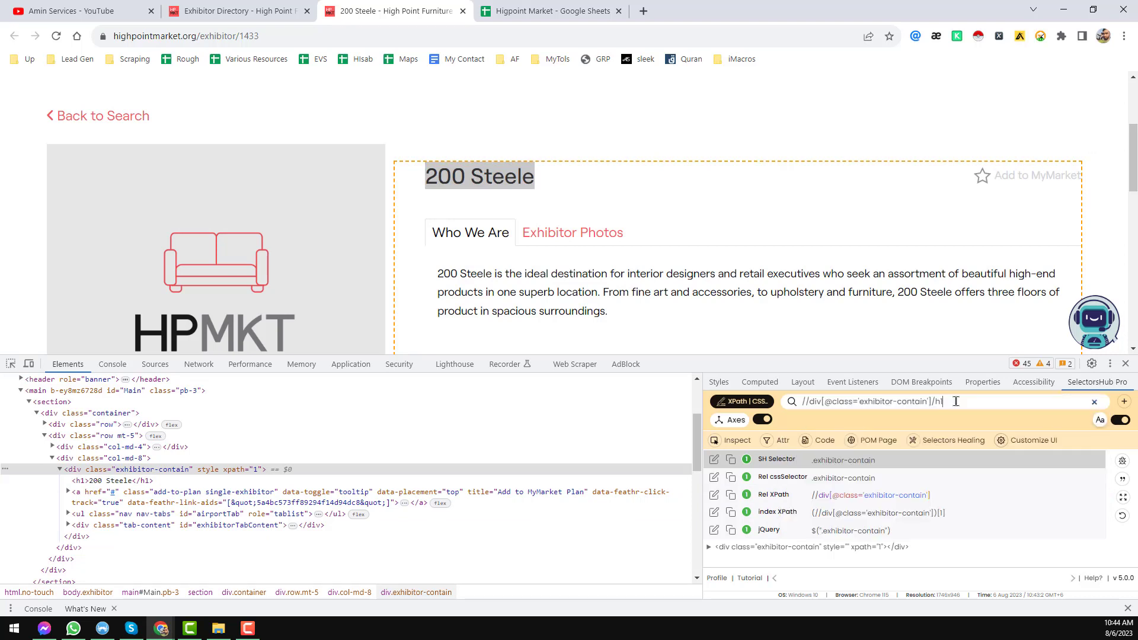
pyautogui.write('1')
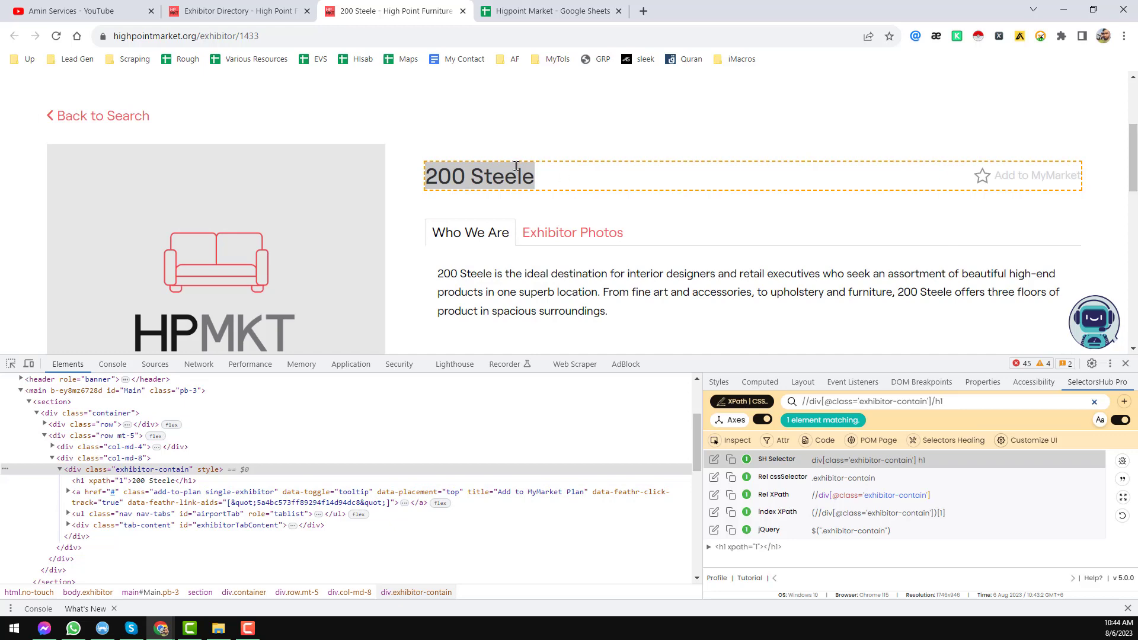
# - Copy the h1 XPath and select cell G1 in the spreadsheet
pyautogui.tripleClick(954, 399)
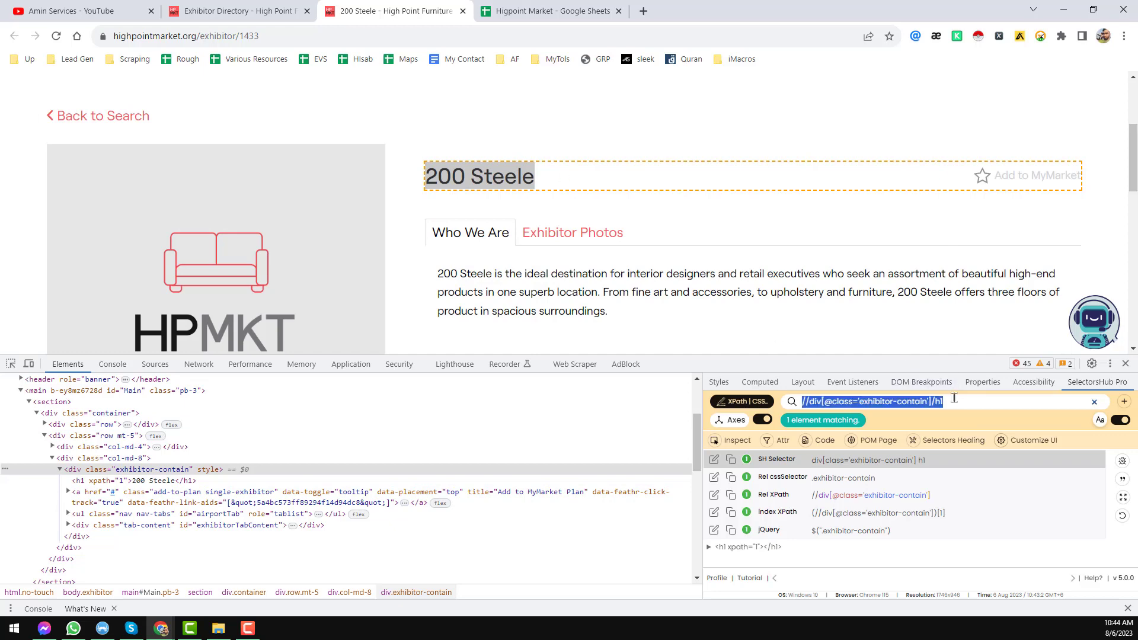
pyautogui.click(544, 11)
pyautogui.click(743, 189)
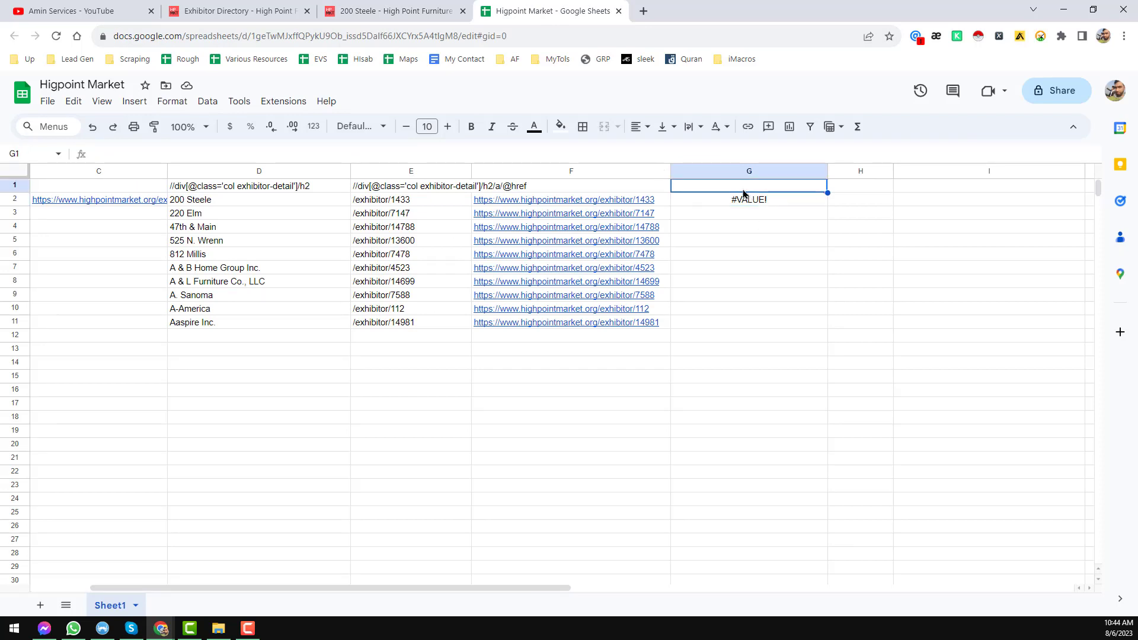
# - Paste the h1 XPath into G1 and compare G2's formula with the D1 XPath
pyautogui.hotkey('ctrl', 'v')
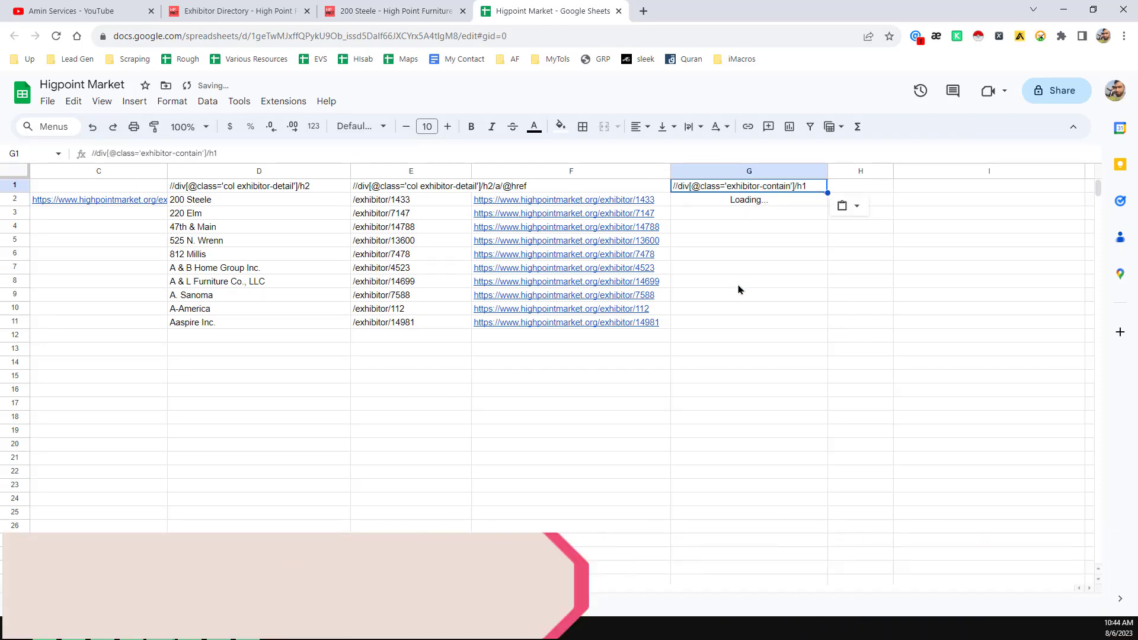
pyautogui.click(698, 203)
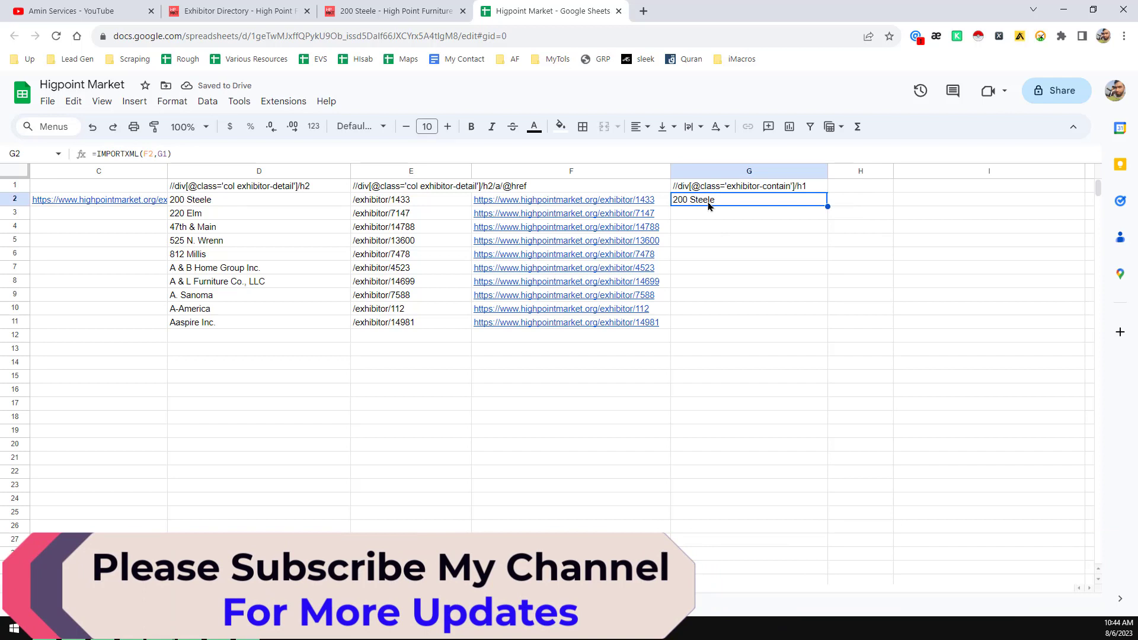
pyautogui.click(309, 190)
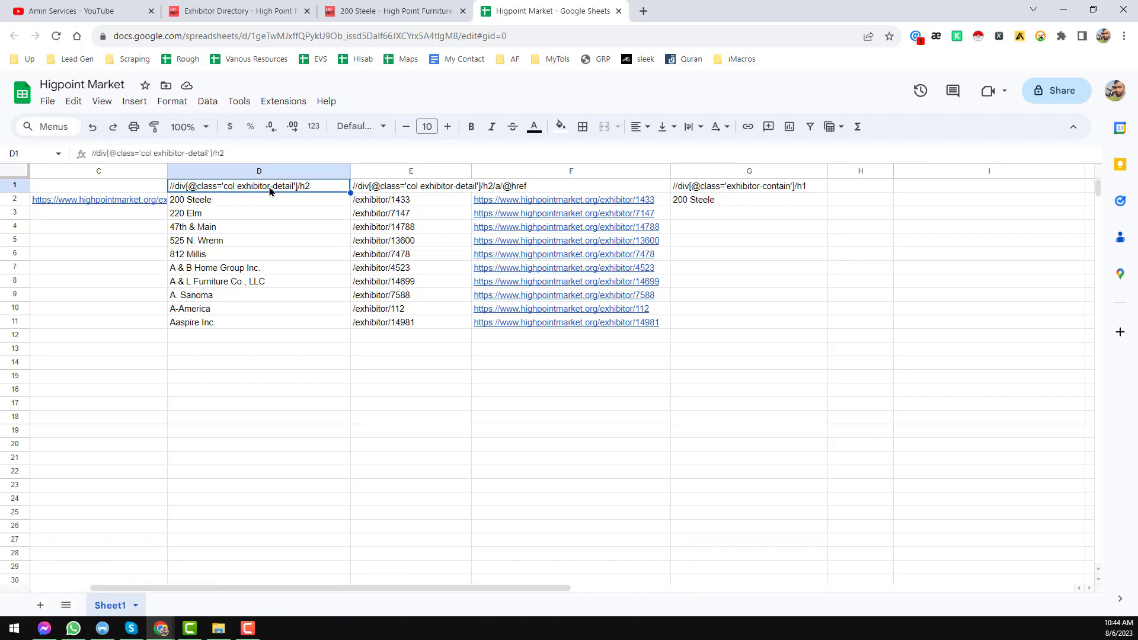
pyautogui.click(756, 190)
pyautogui.click(393, 13)
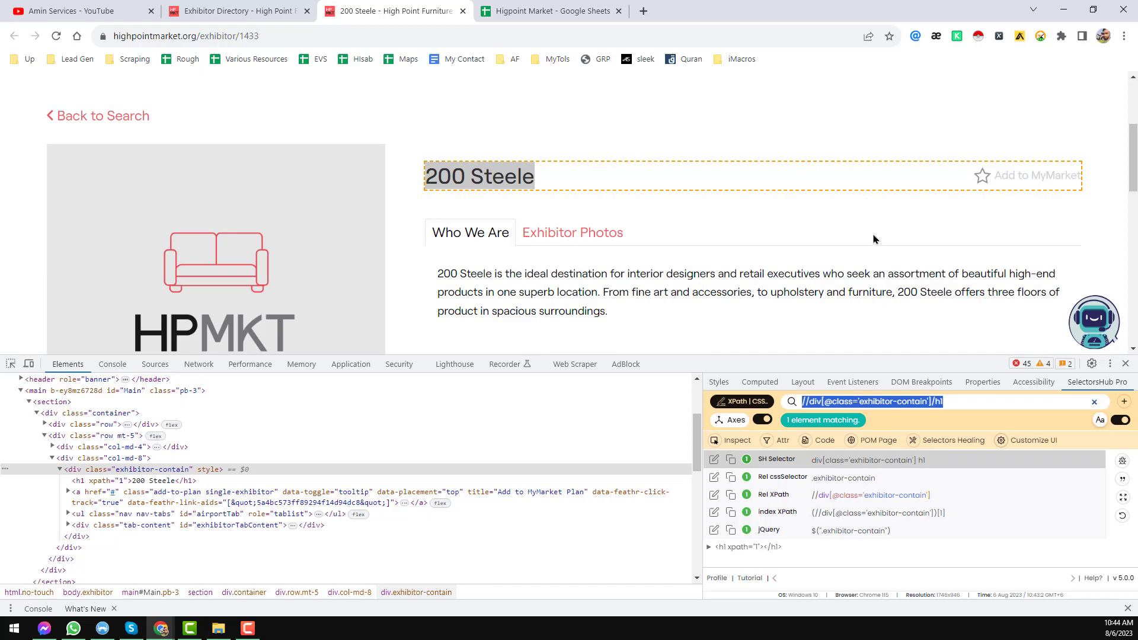
pyautogui.click(563, 12)
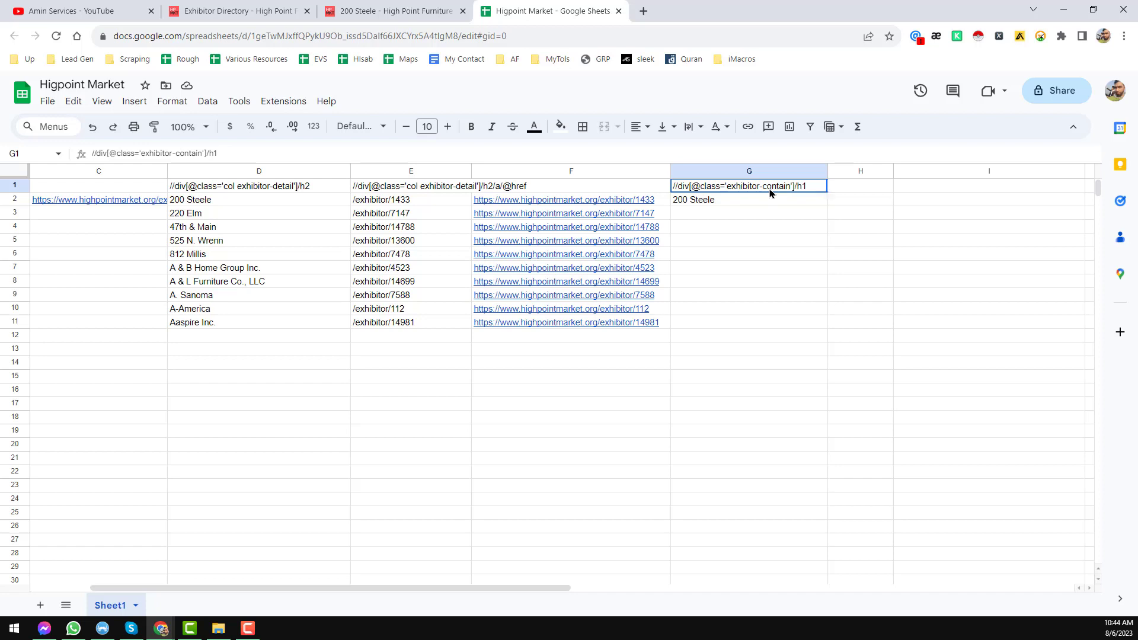
pyautogui.click(750, 204)
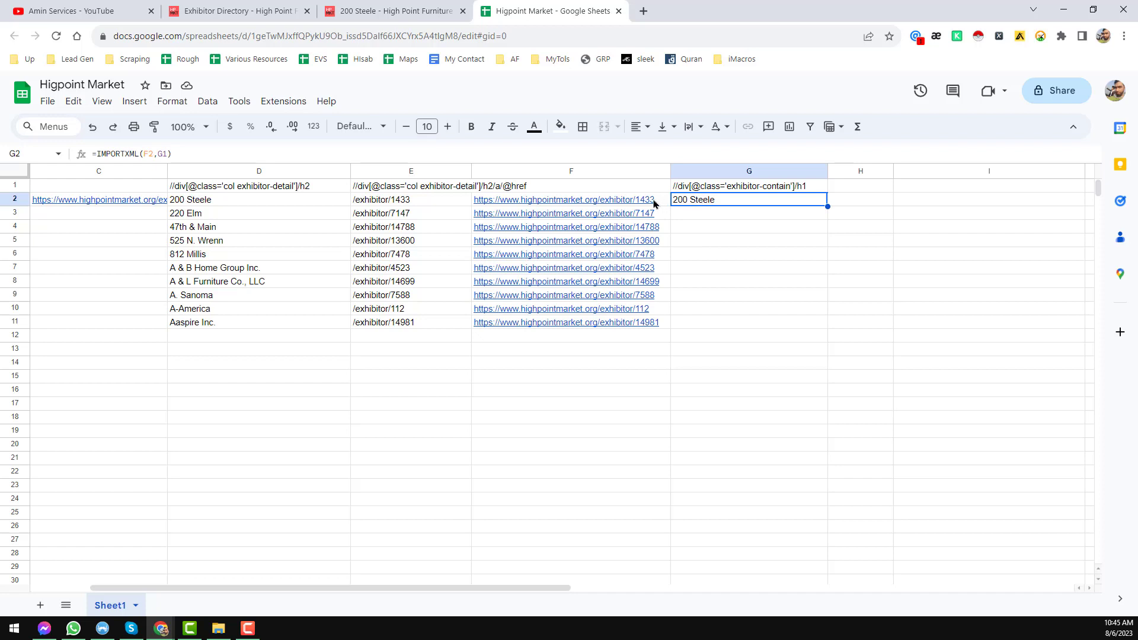
pyautogui.click(754, 188)
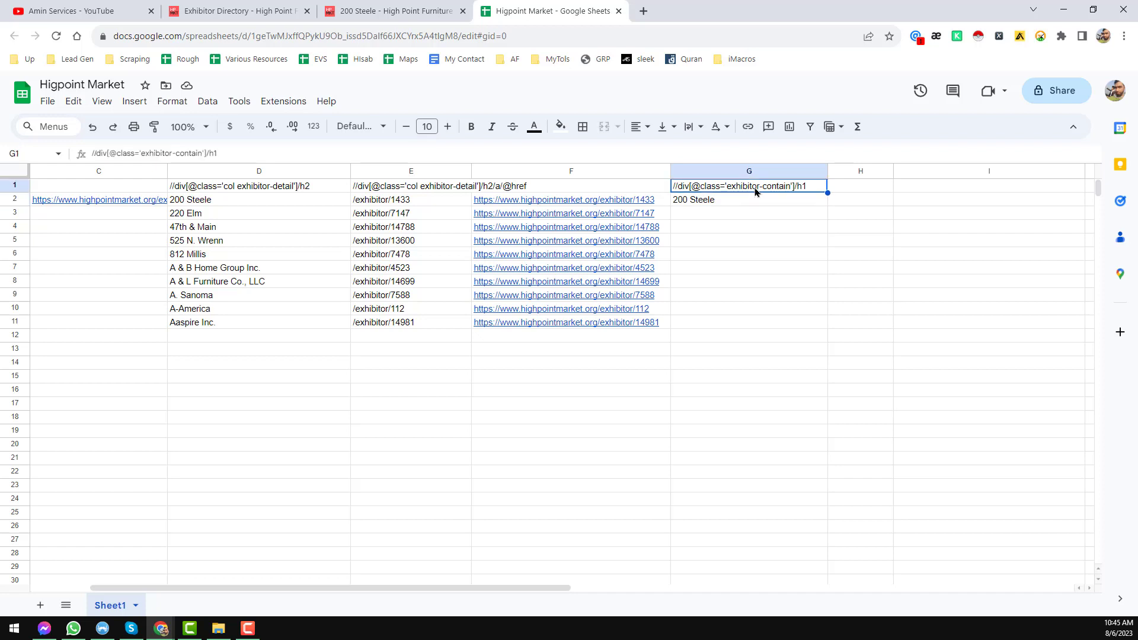
pyautogui.click(740, 204)
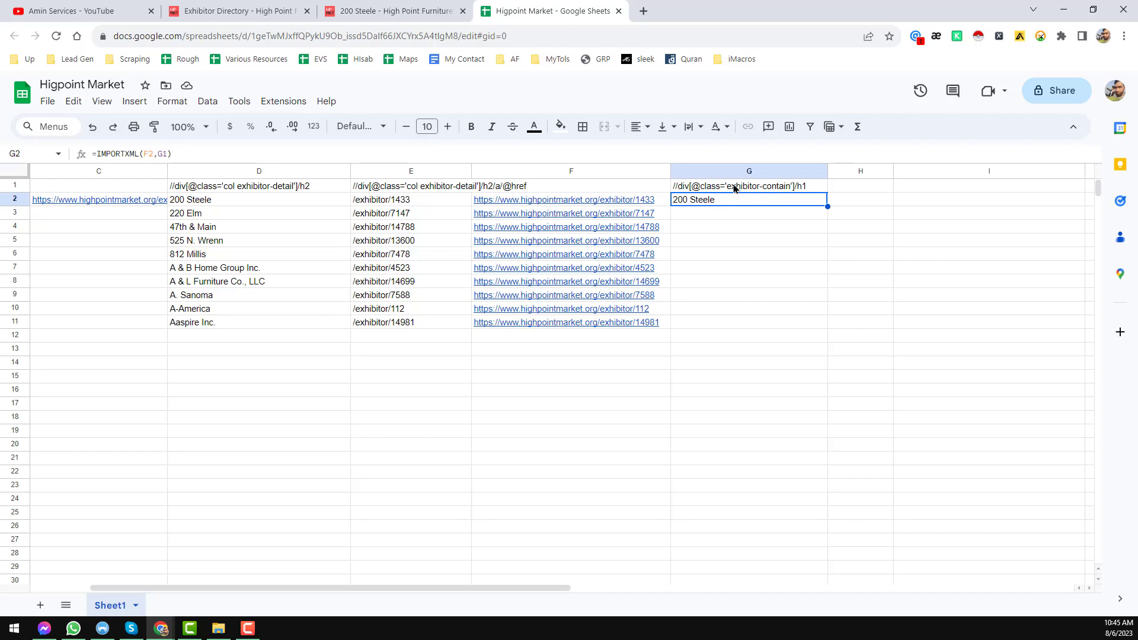
# - Change G2 to =IMPORTXML(F2,$G$1) with an absolute G1 reference, returning 200 Steele
pyautogui.click(161, 166)
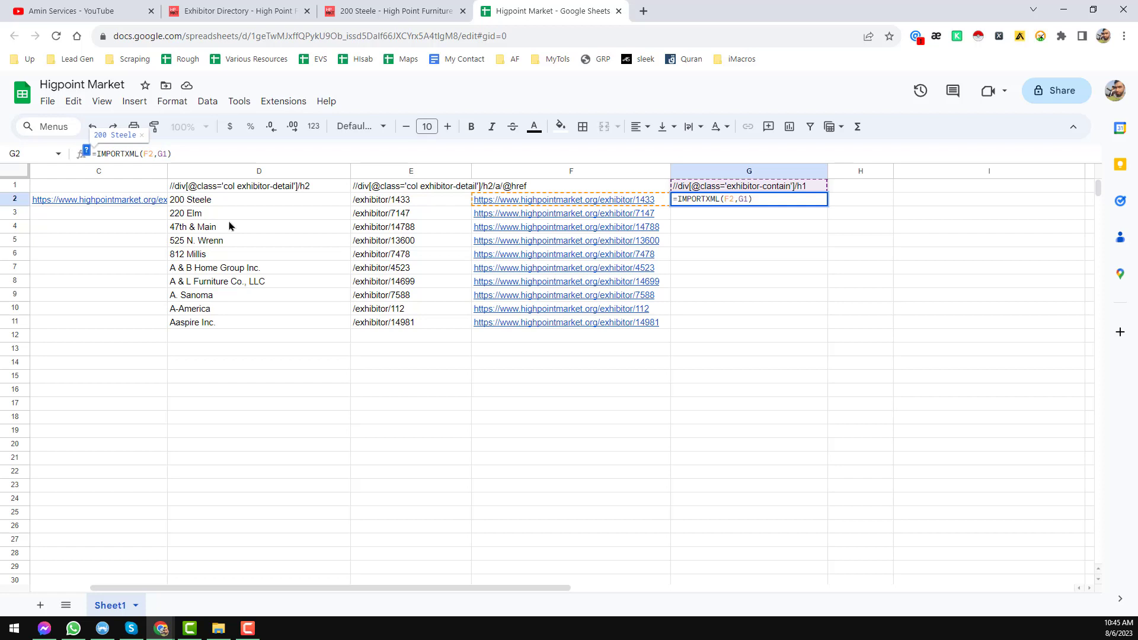
pyautogui.press('F4')
pyautogui.press('Return')
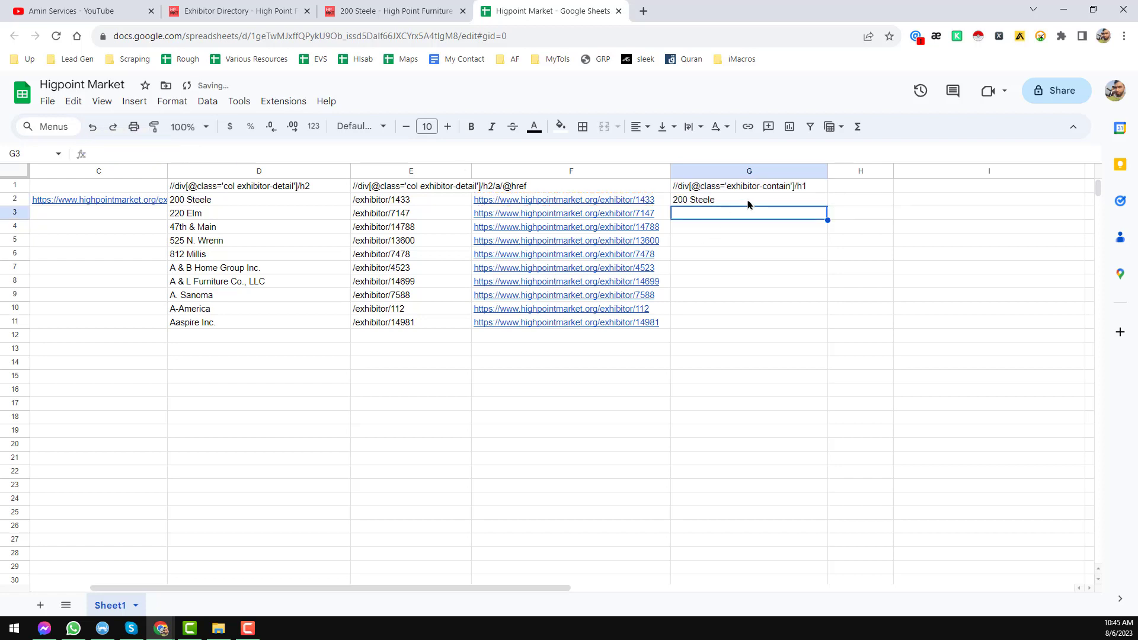
# - Fill the G2 formula down to G11, listing all ten exhibitor names
pyautogui.click(813, 205)
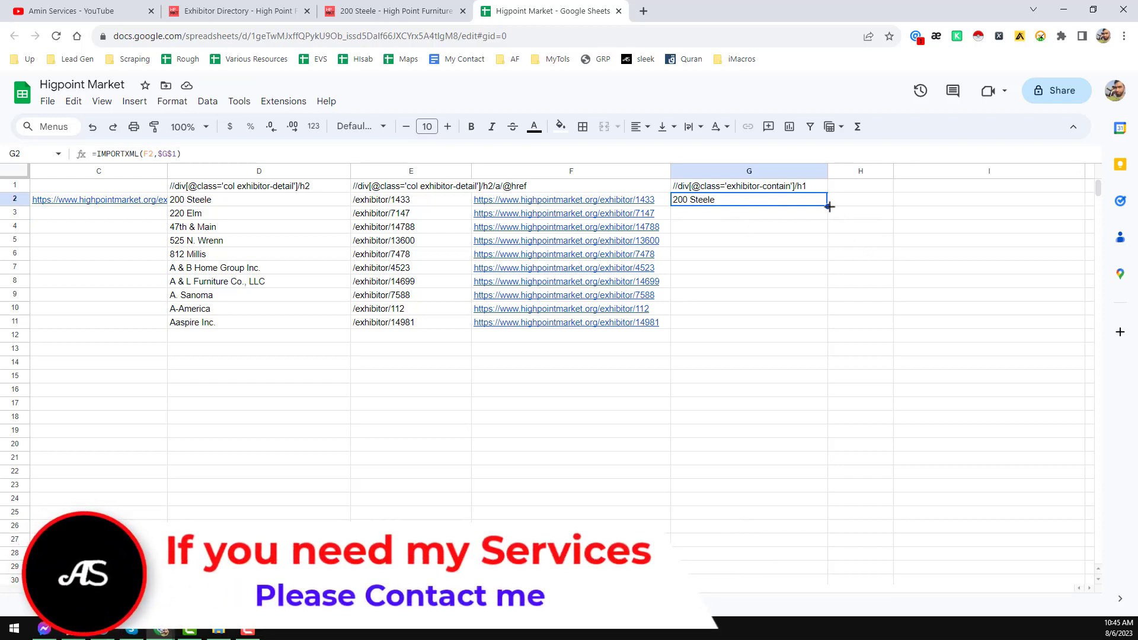
pyautogui.moveTo(828, 205); pyautogui.dragTo(826, 326)
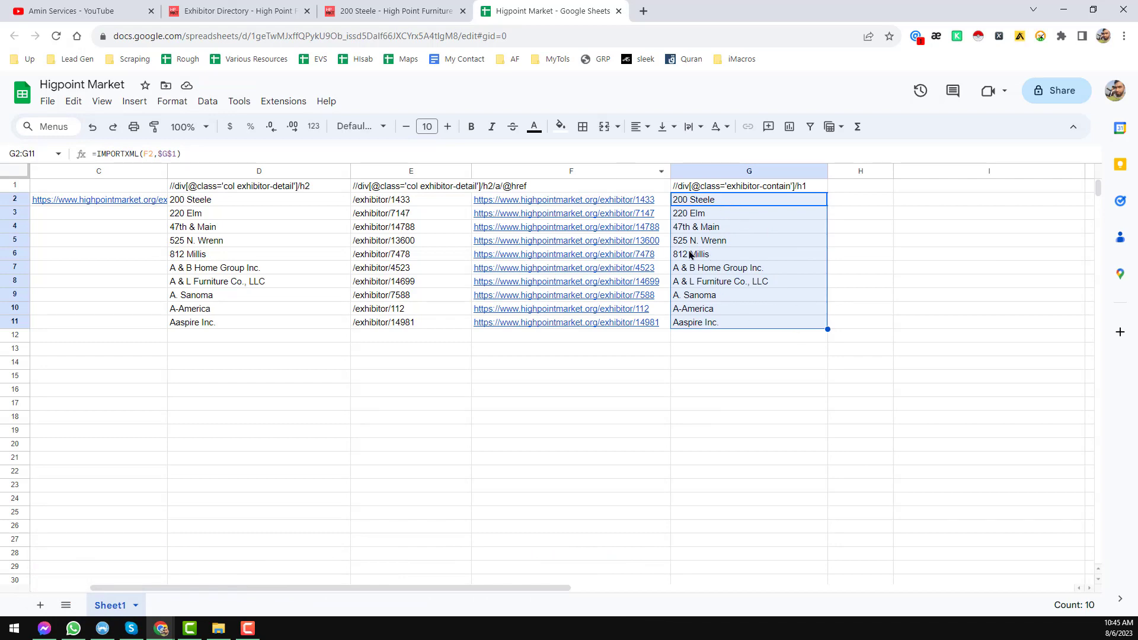
pyautogui.click(427, 10)
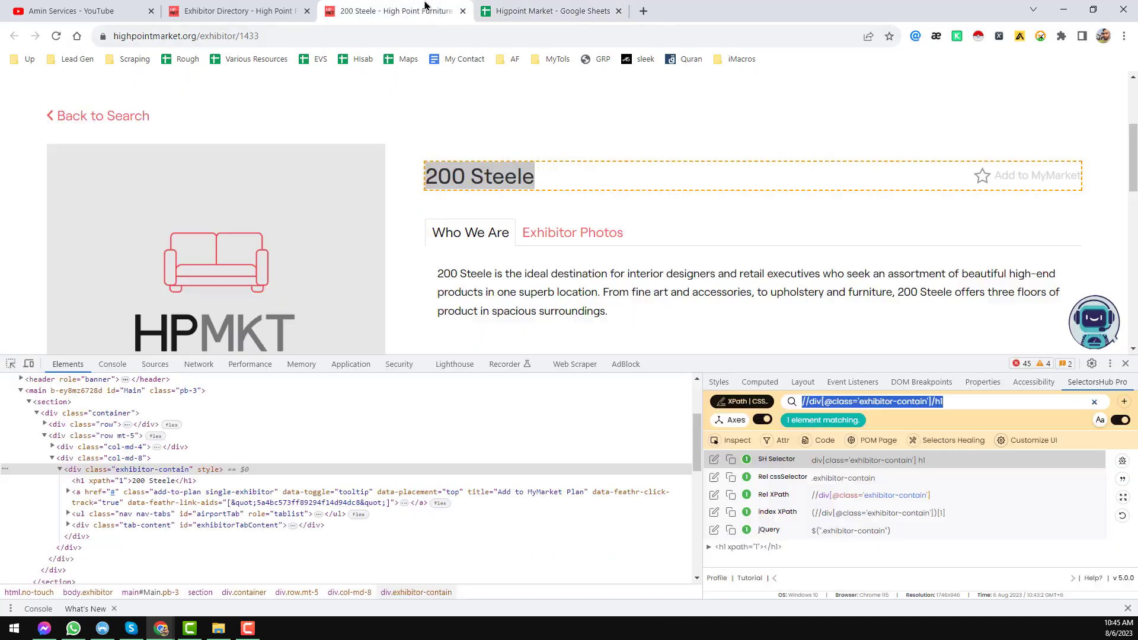
pyautogui.click(267, 11)
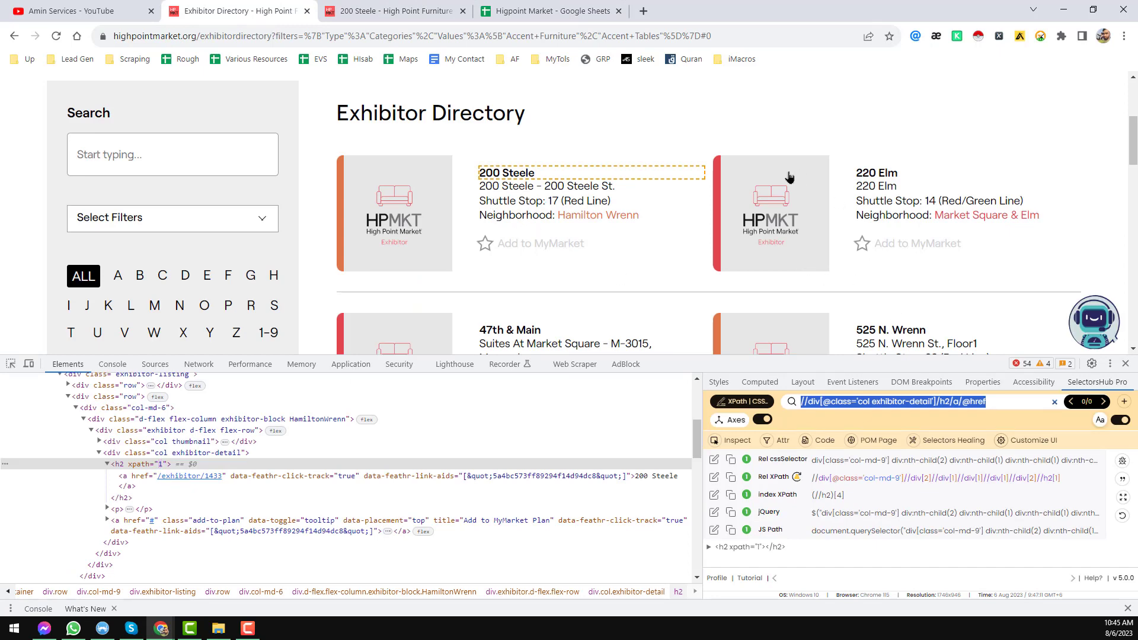
pyautogui.click(425, 10)
pyautogui.click(606, 7)
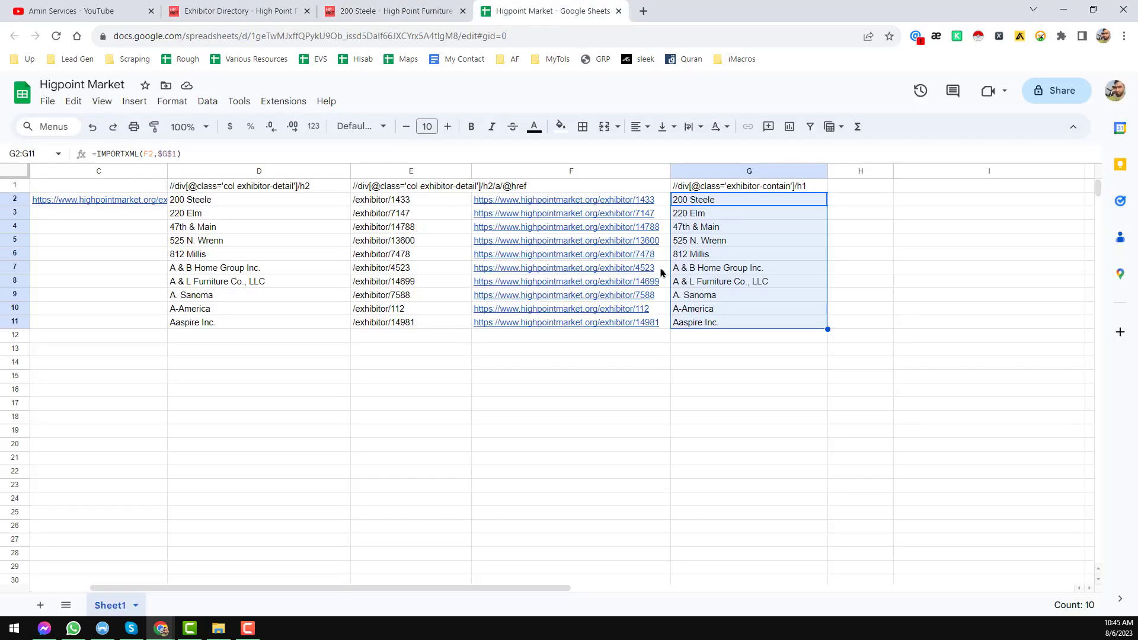
# - Open the 47th & Main link in F4 and verify its imported name in G4
pyautogui.click(596, 233)
pyautogui.click(597, 272)
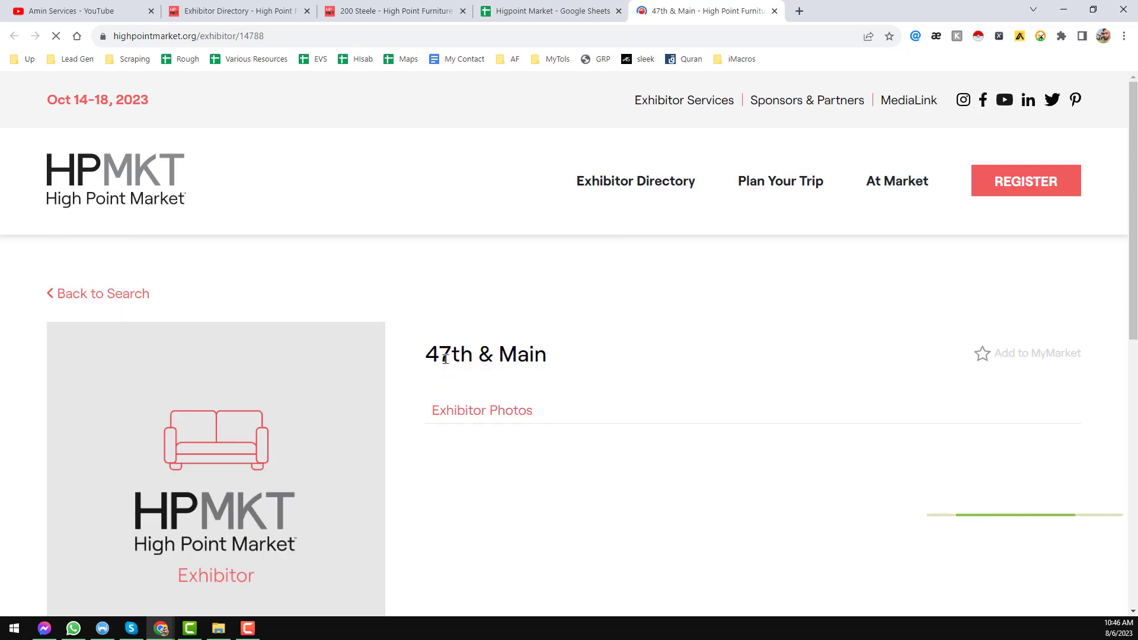
pyautogui.click(587, 9)
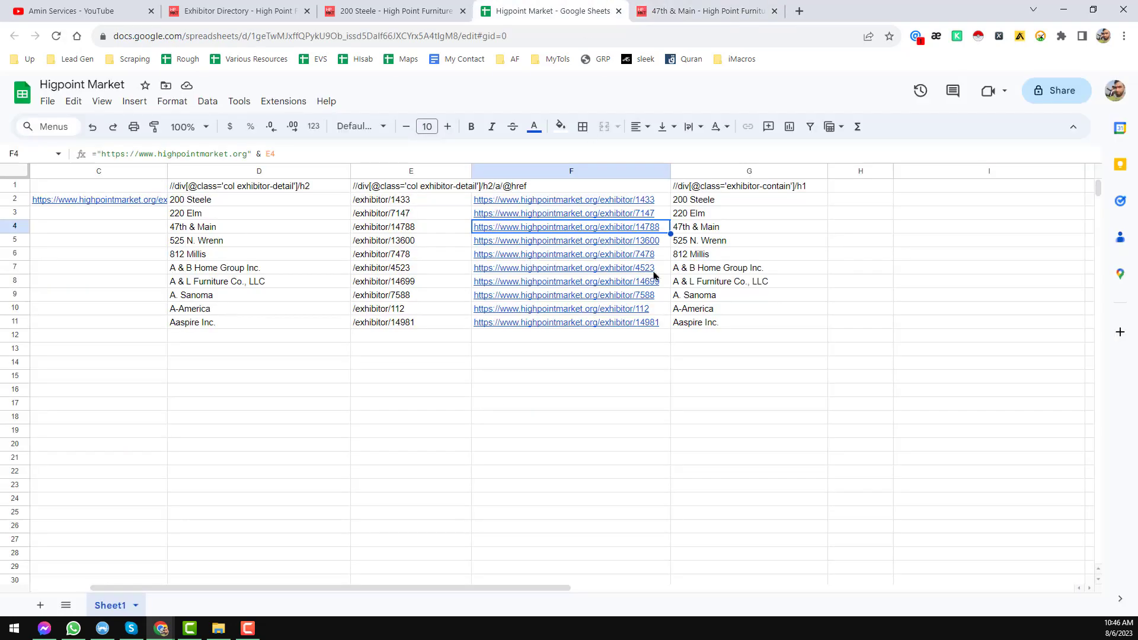
pyautogui.click(718, 233)
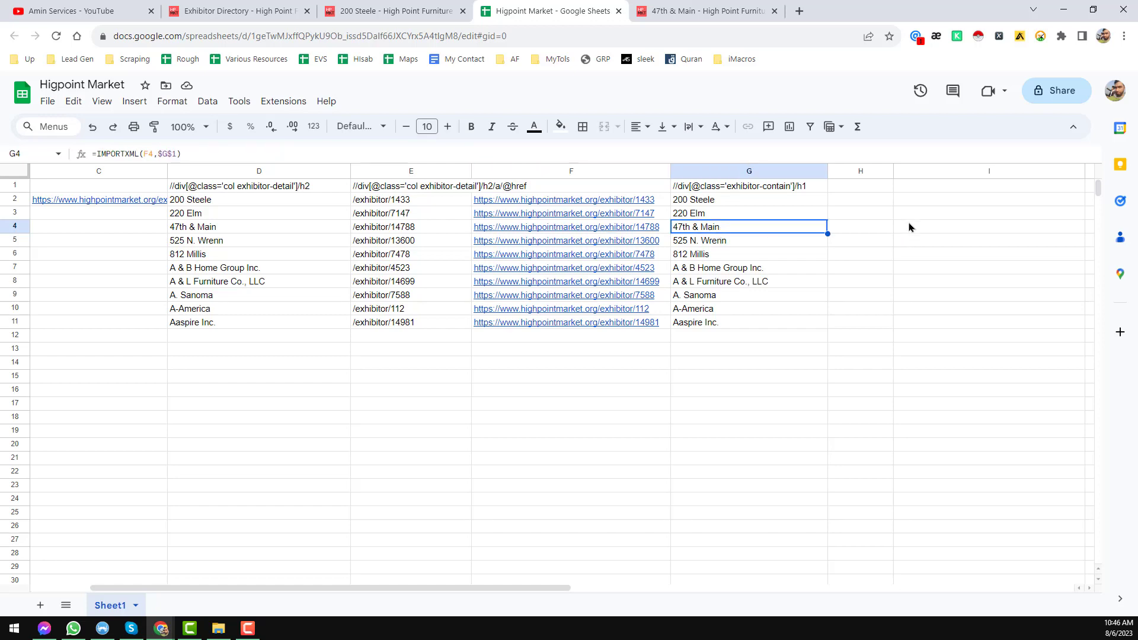
# - Widen column H, close the 47th & Main page, and return to 200 Steele
pyautogui.click(862, 190)
pyautogui.press('Right')
pyautogui.press('Right')
pyautogui.press('Right')
pyautogui.press('Right')
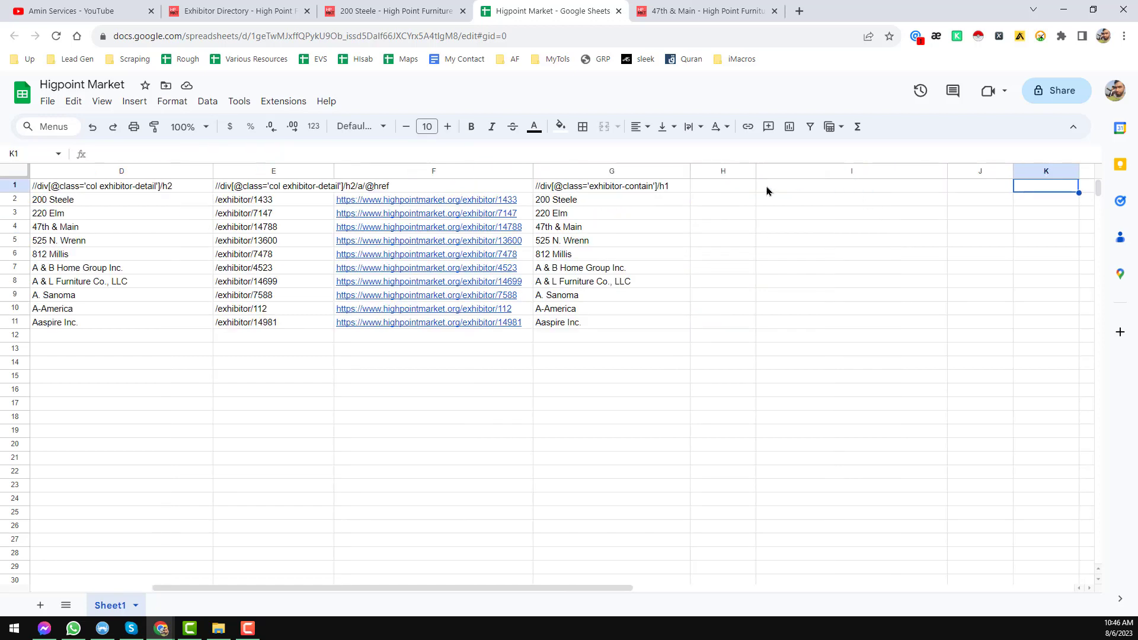
pyautogui.moveTo(572, 170); pyautogui.dragTo(598, 171)
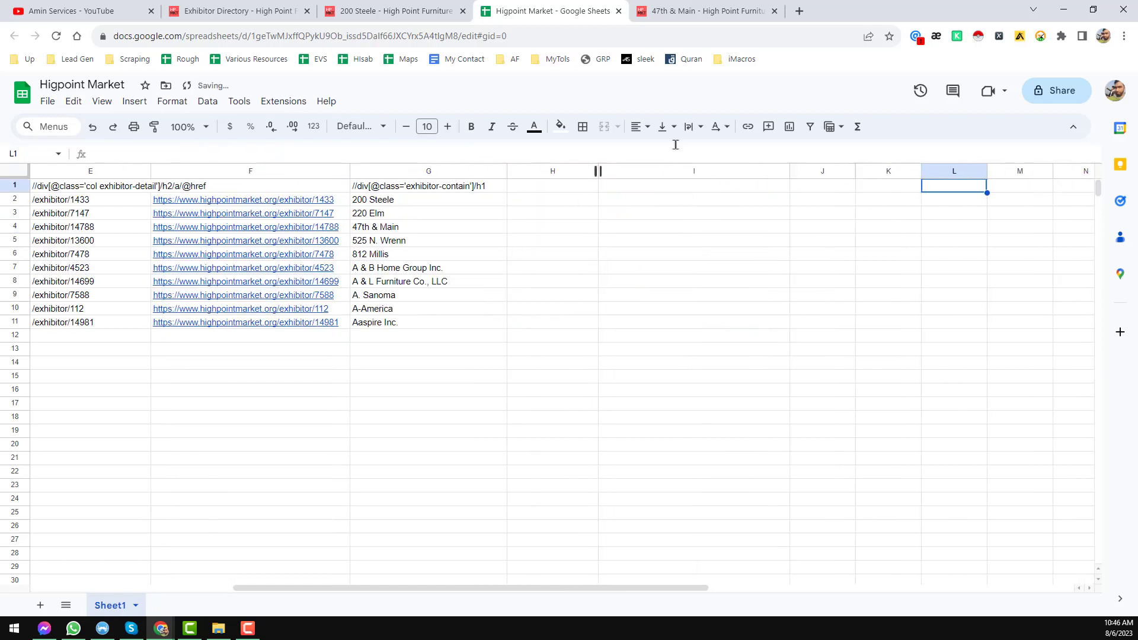
pyautogui.click(774, 11)
pyautogui.click(446, 8)
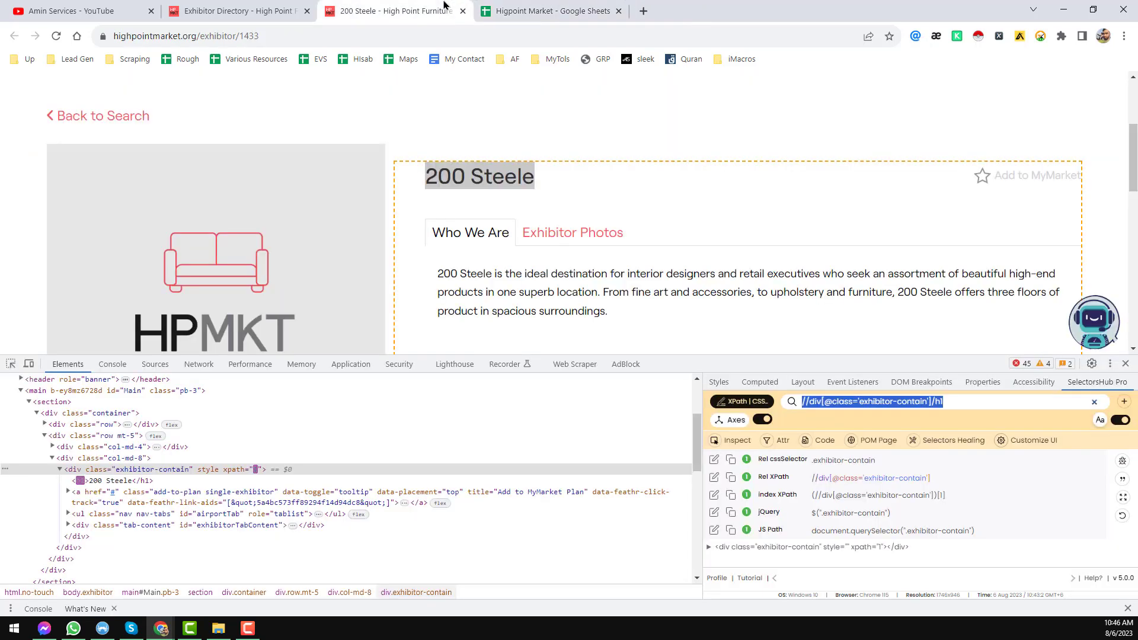
# - Inspect the 200 Steele address line in DevTools
pyautogui.scroll(-5, 524, 236)
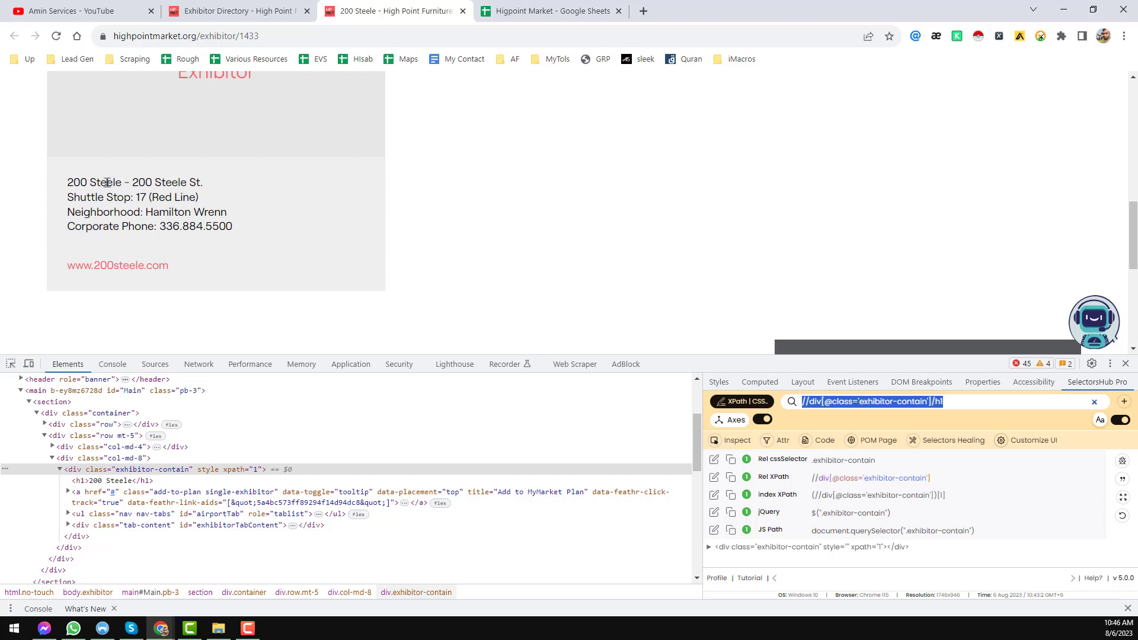
pyautogui.click(186, 178)
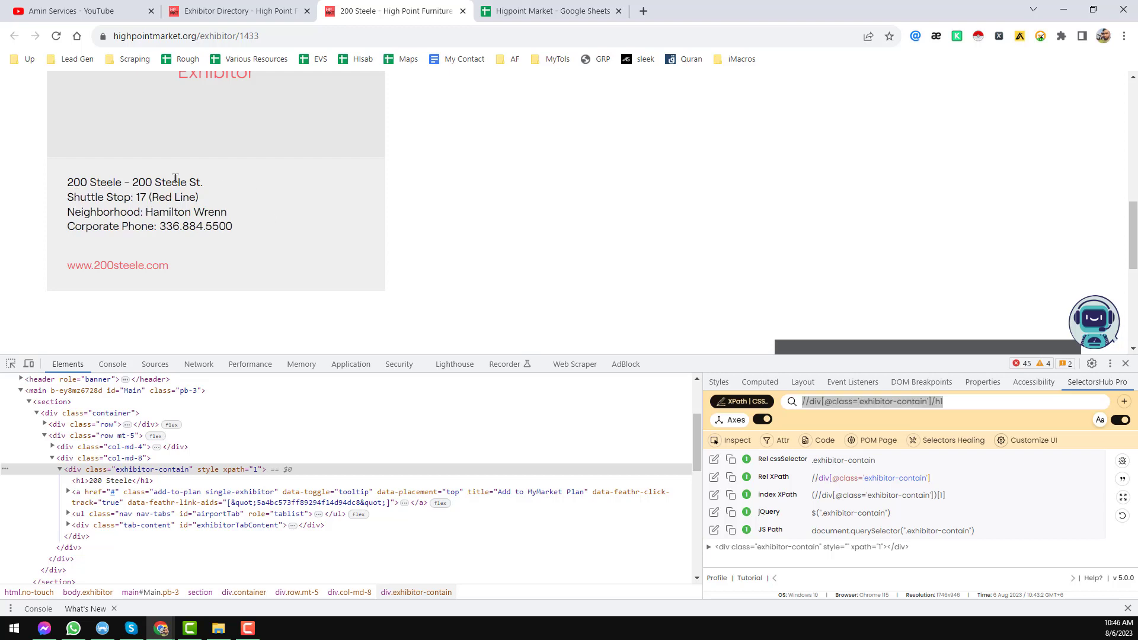
pyautogui.rightClick(162, 182)
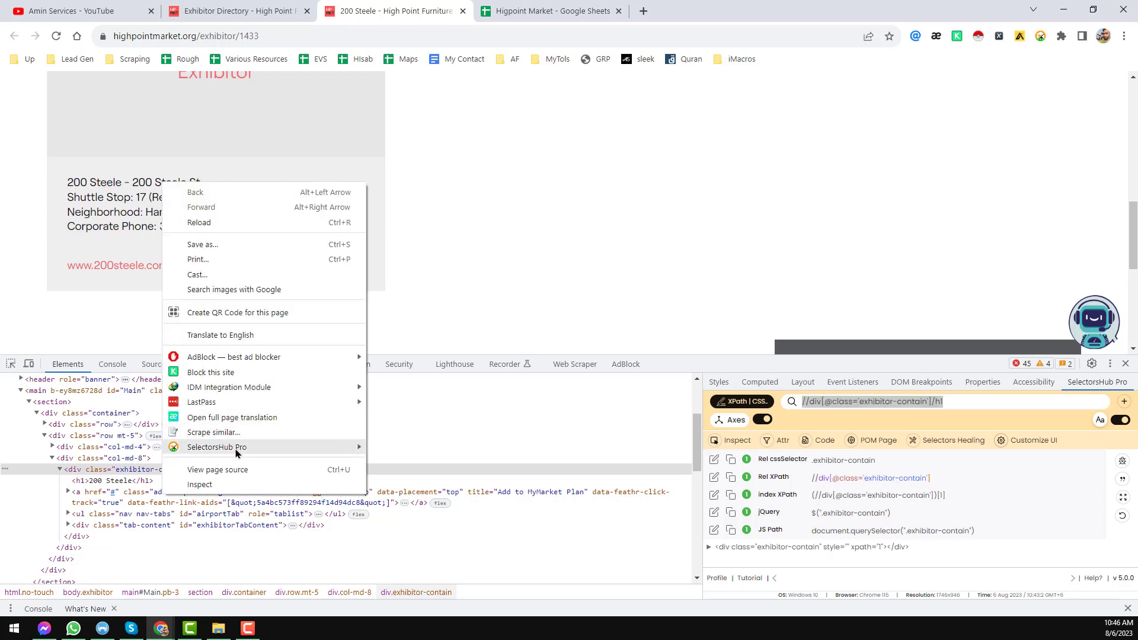
pyautogui.click(223, 487)
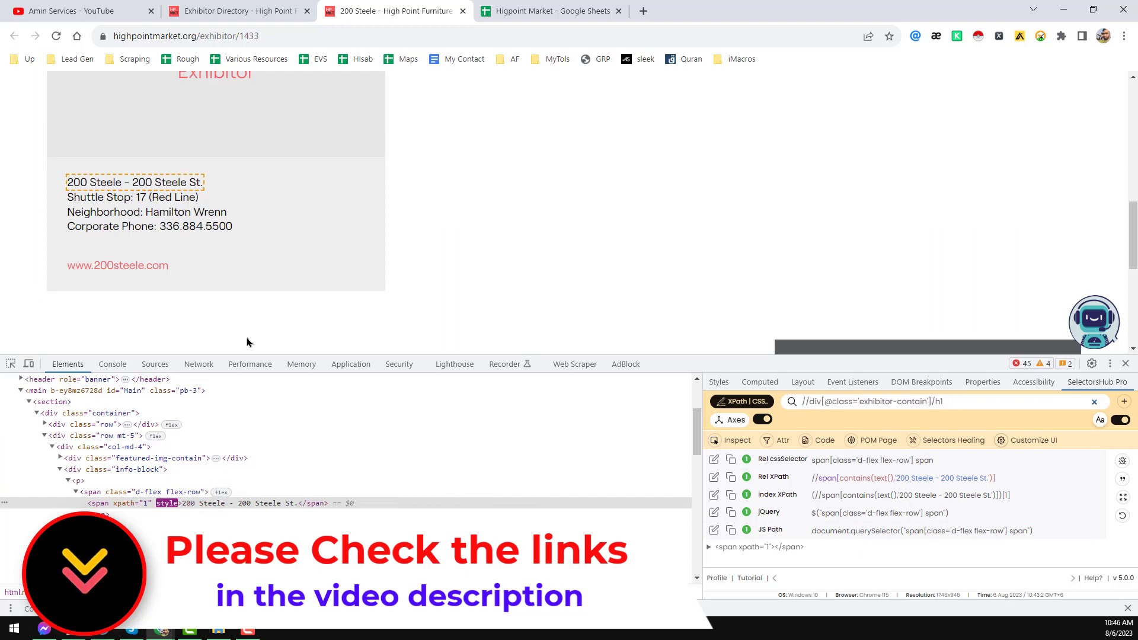
# - Trim the SelectorsHub XPath to //div and select the div.info-block node
pyautogui.doubleClick(179, 182)
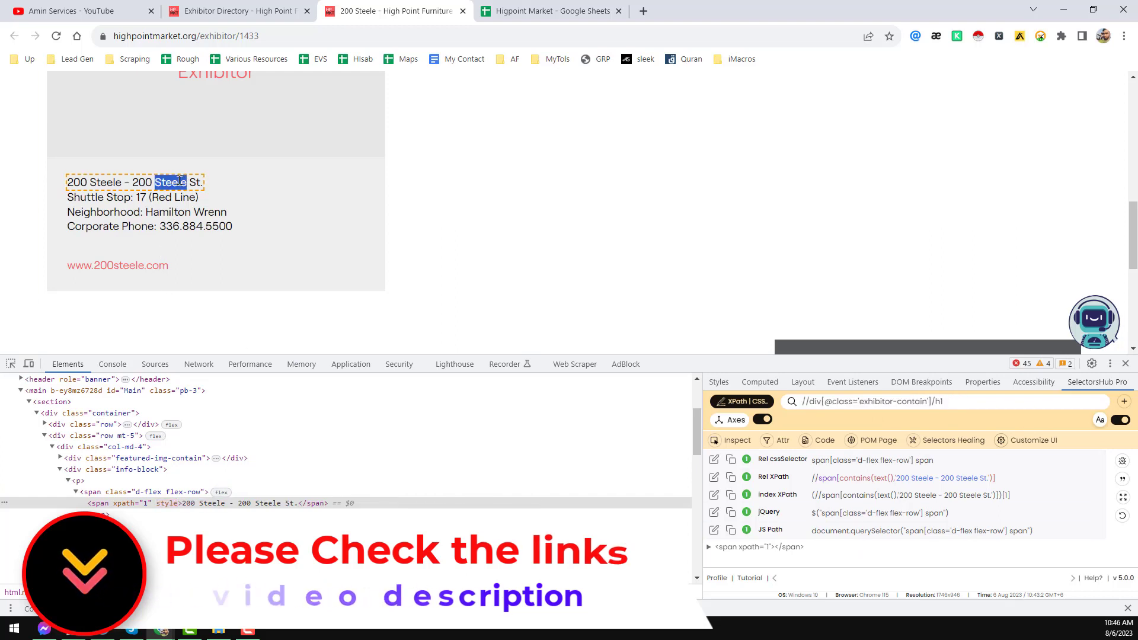
pyautogui.click(963, 401)
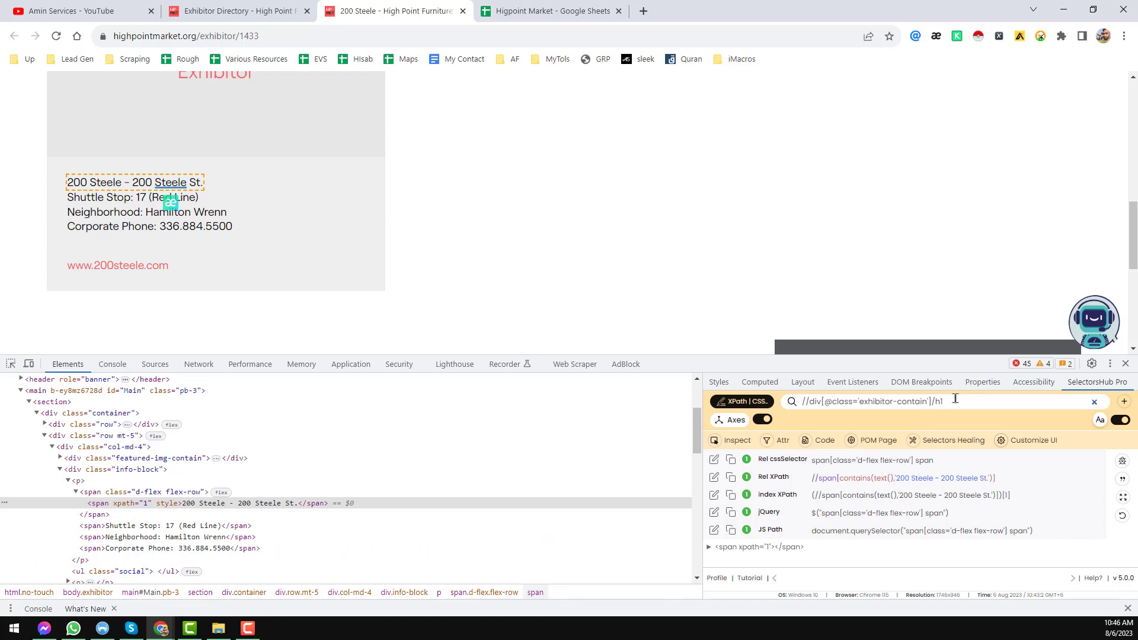
pyautogui.rightClick(114, 182)
pyautogui.press('Escape')
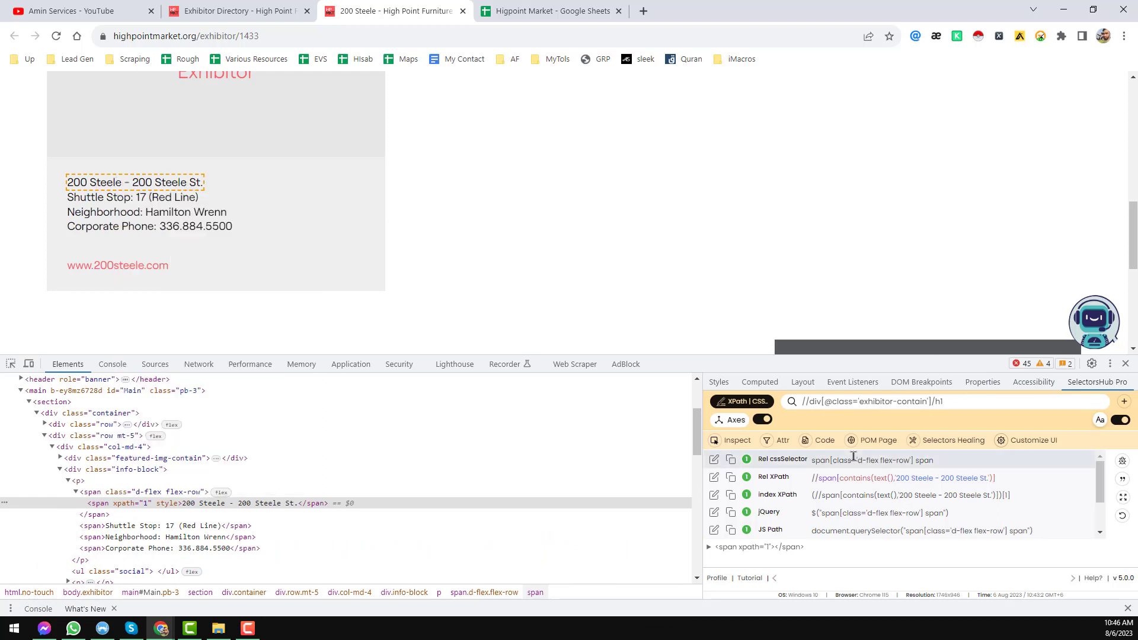
pyautogui.moveTo(821, 401); pyautogui.dragTo(942, 402)
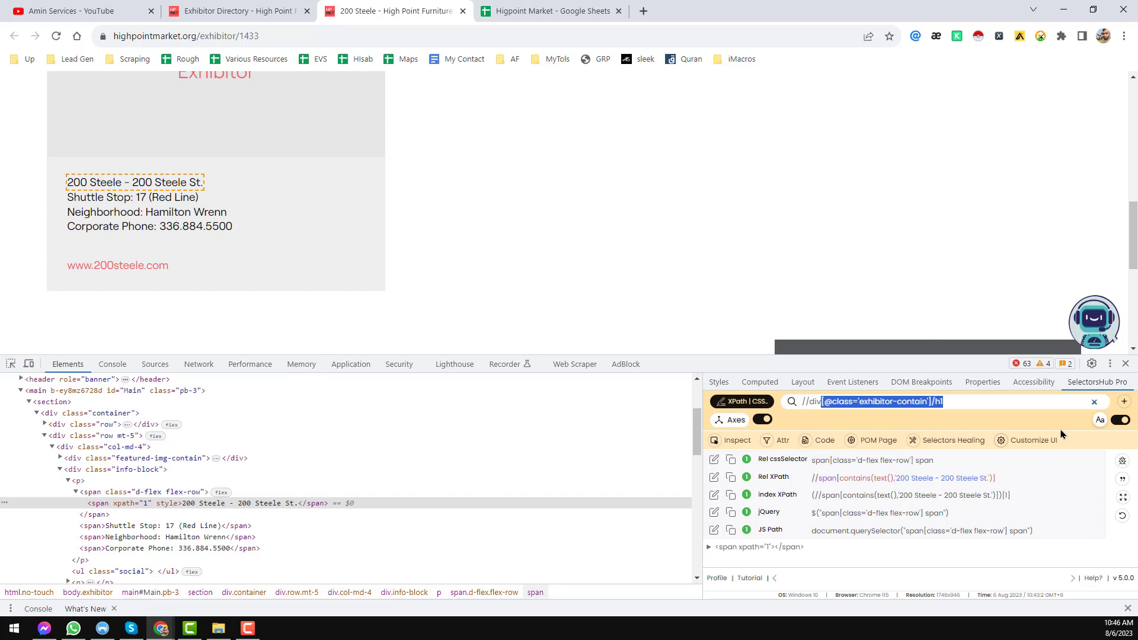
pyautogui.press('BackSpace')
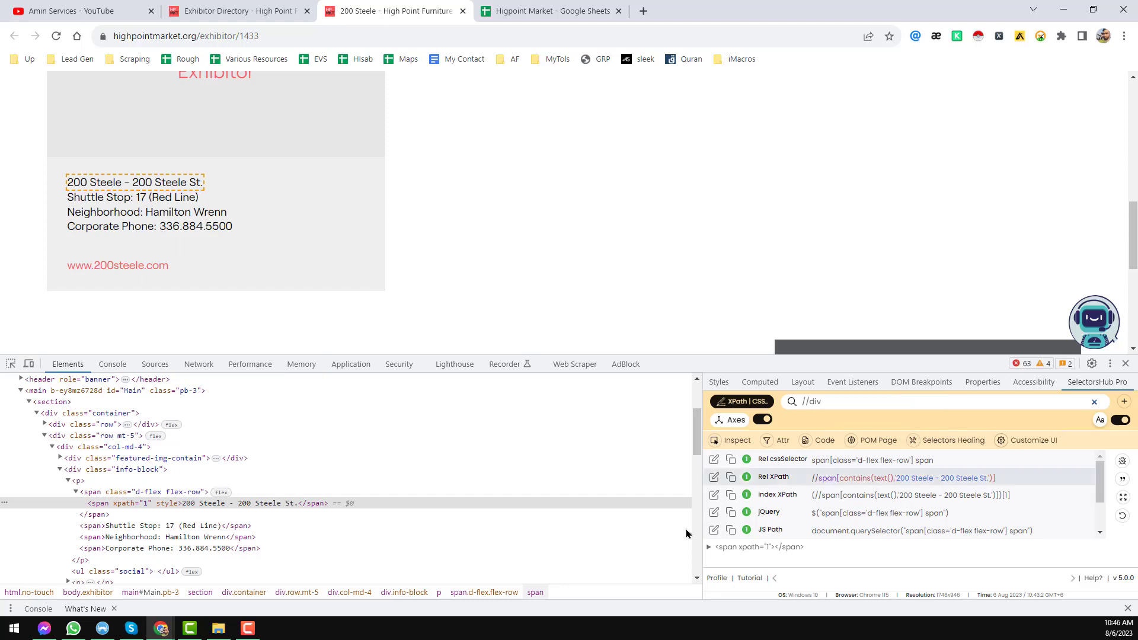
pyautogui.click(162, 476)
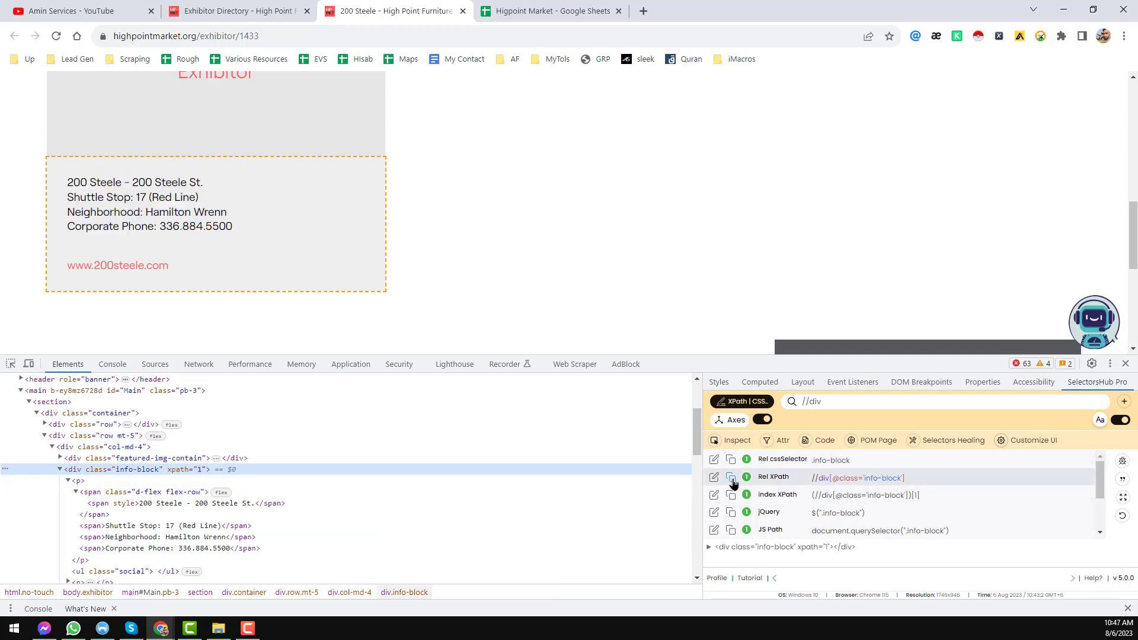
pyautogui.click(714, 478)
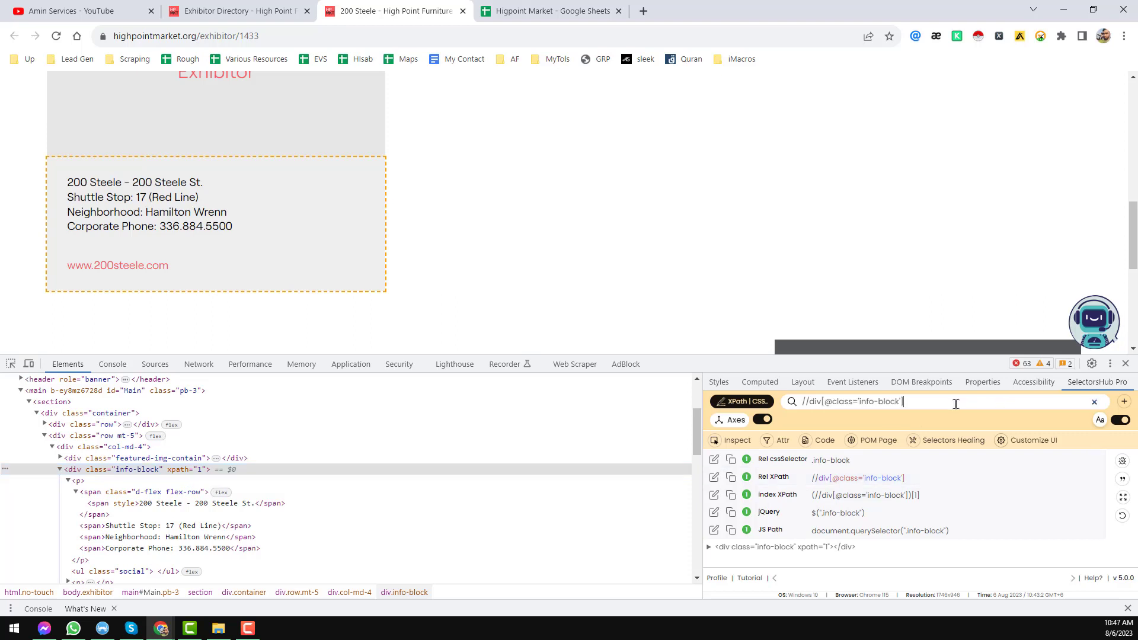
pyautogui.press('Return')
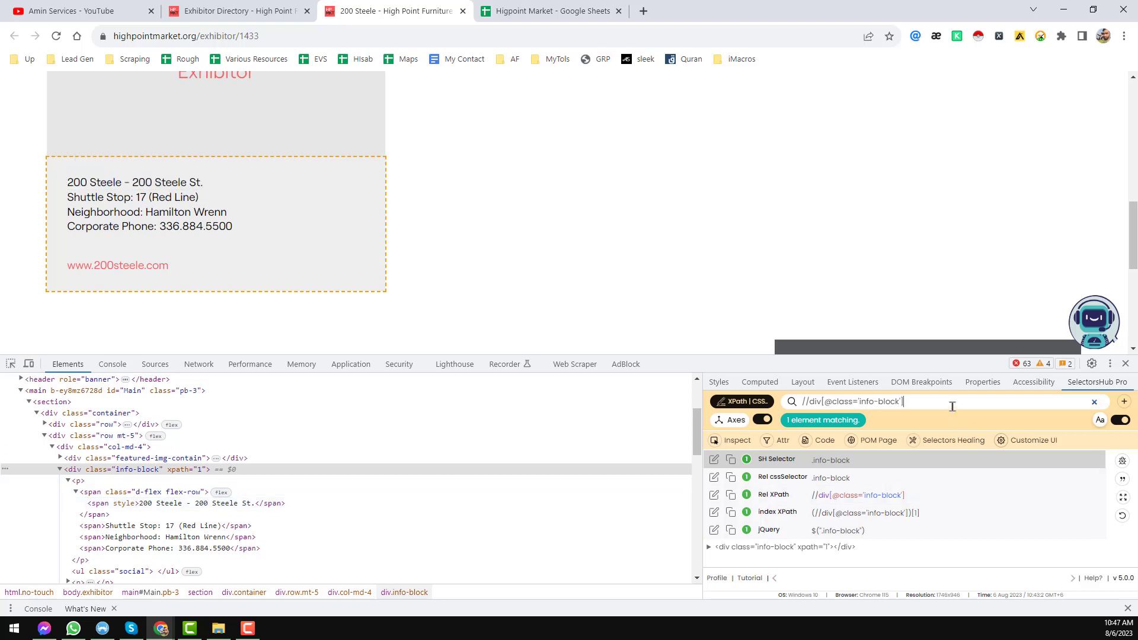
pyautogui.write('//')
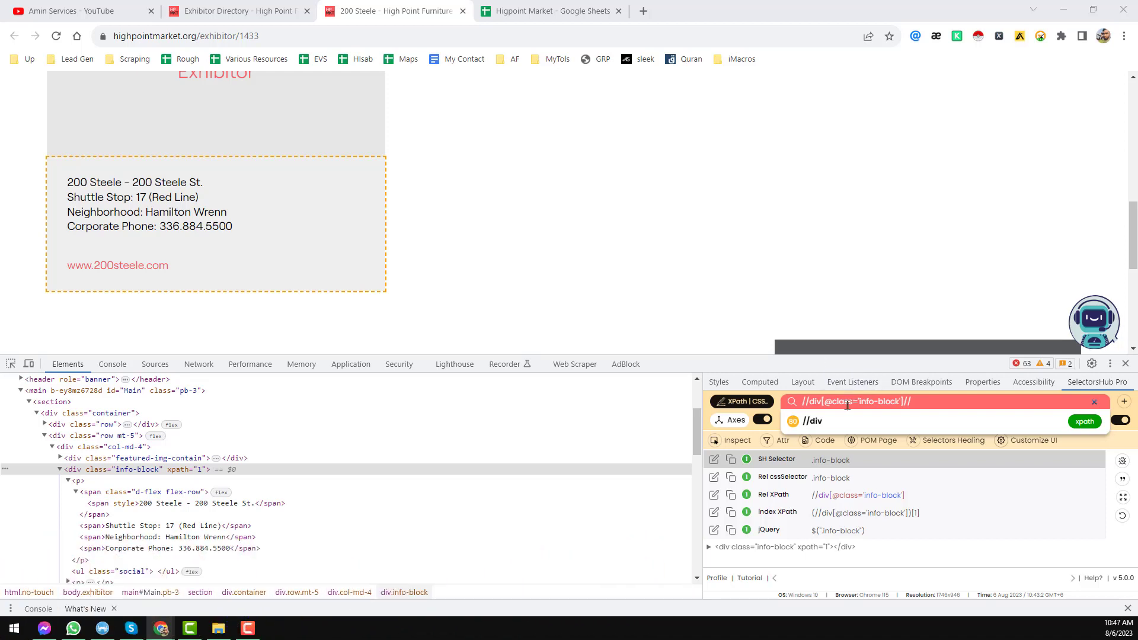
pyautogui.click(938, 405)
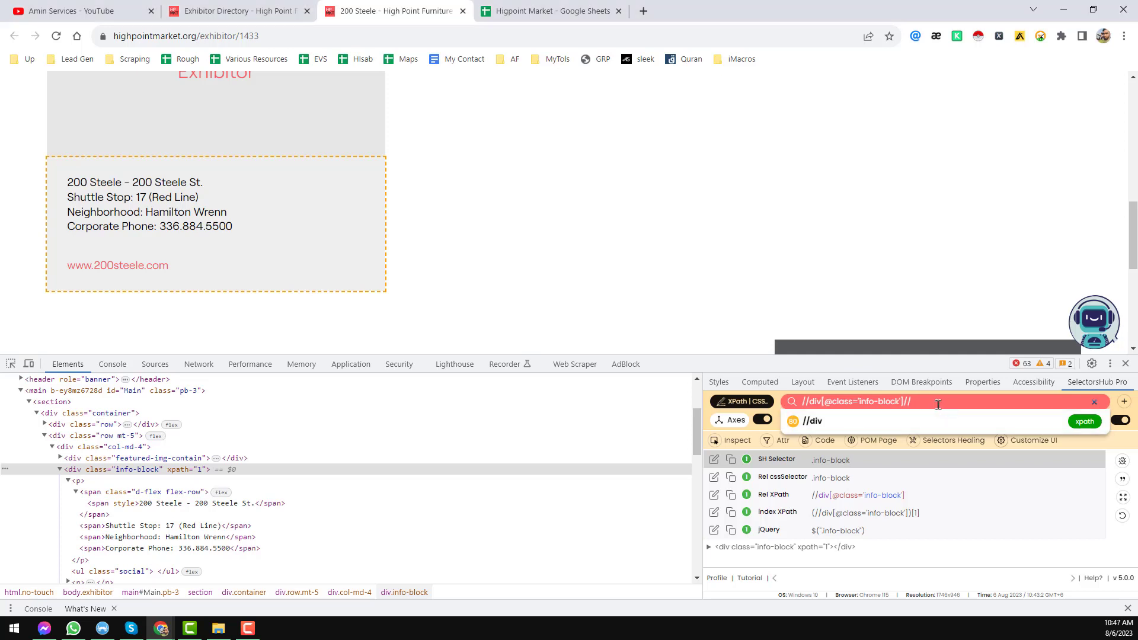
pyautogui.write('//p')
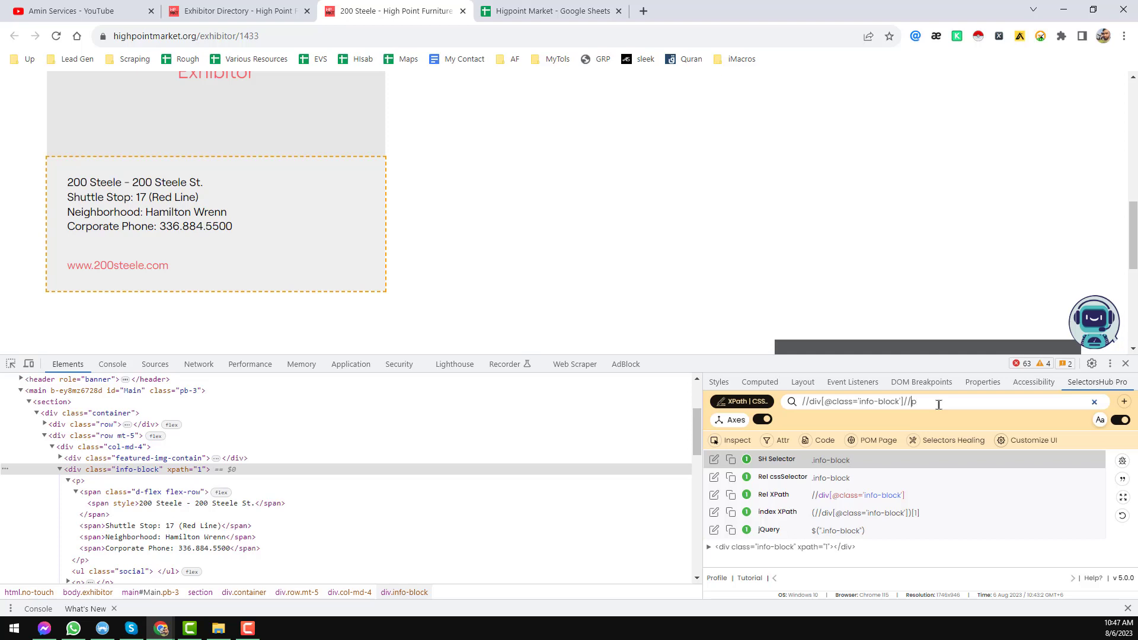
pyautogui.press('BackSpace')
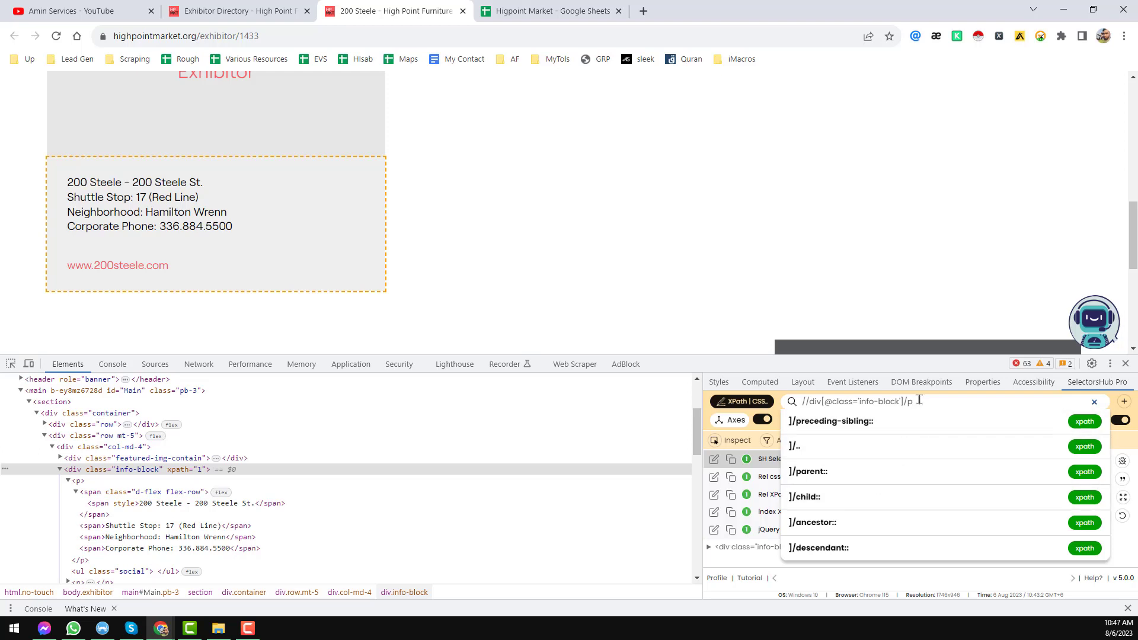
pyautogui.press('Return')
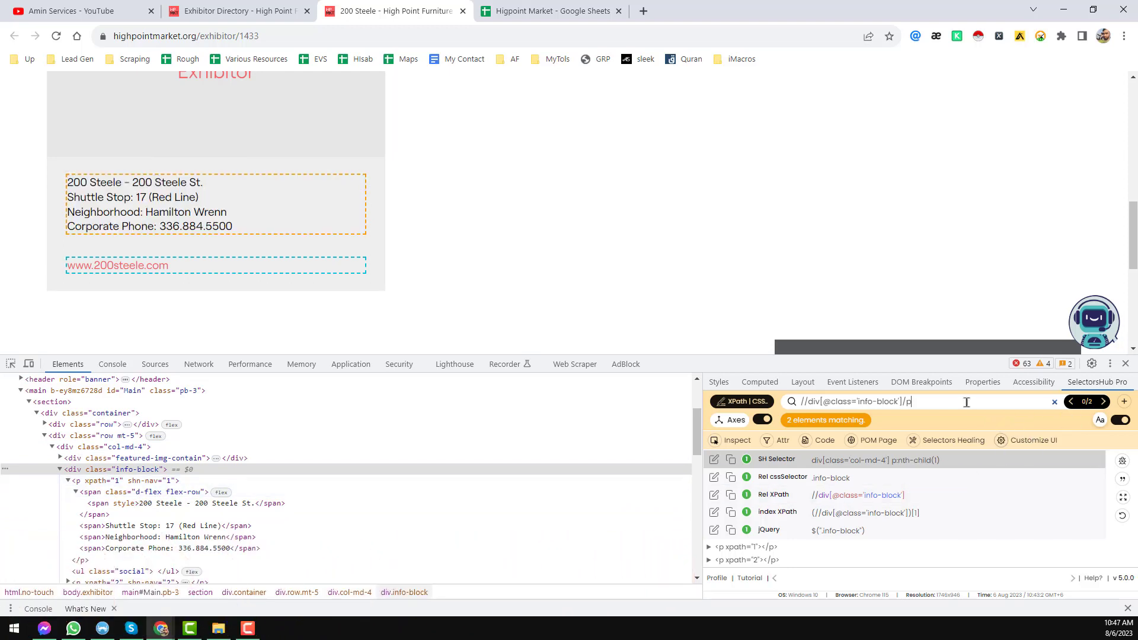
# - Try a span XPath, matching 4 address lines, and select the first address span
pyautogui.write('span')
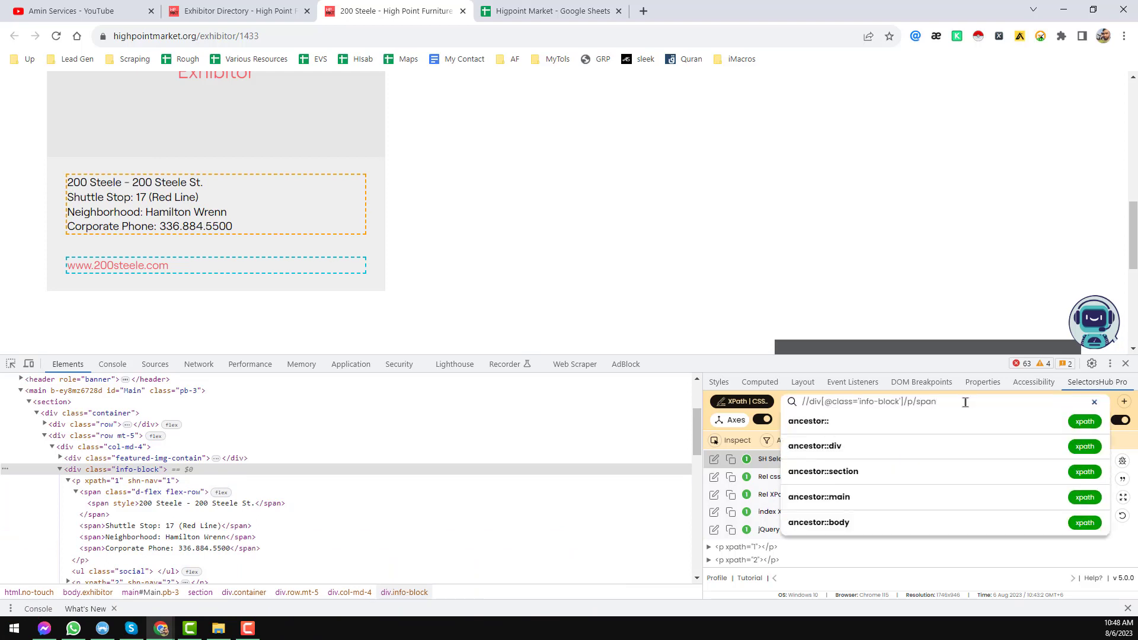
pyautogui.press('Return')
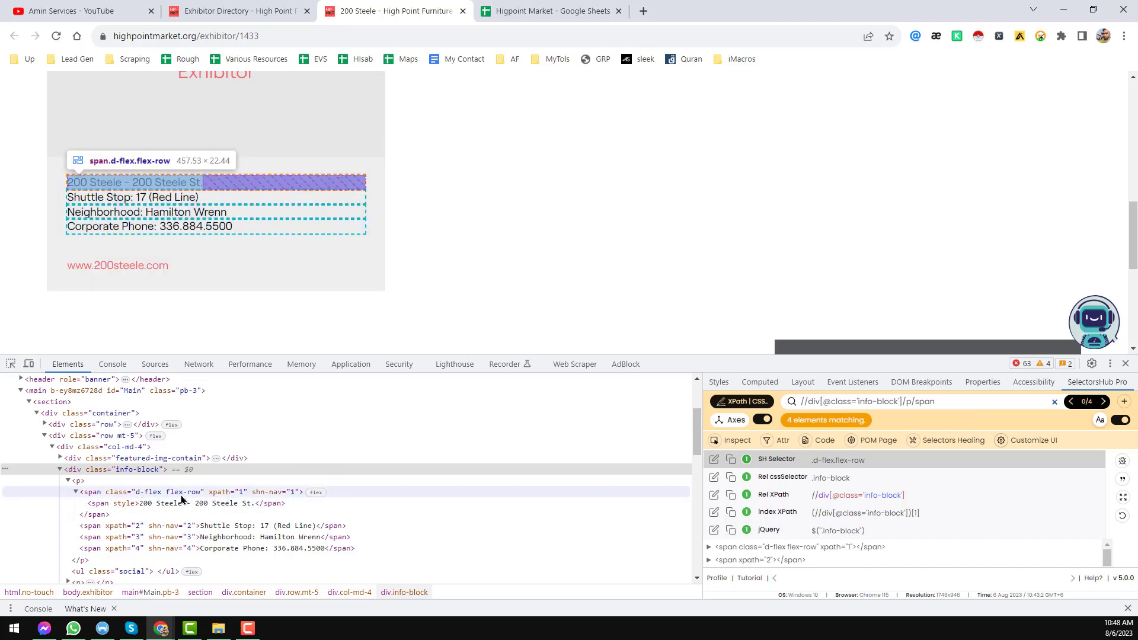
pyautogui.click(159, 496)
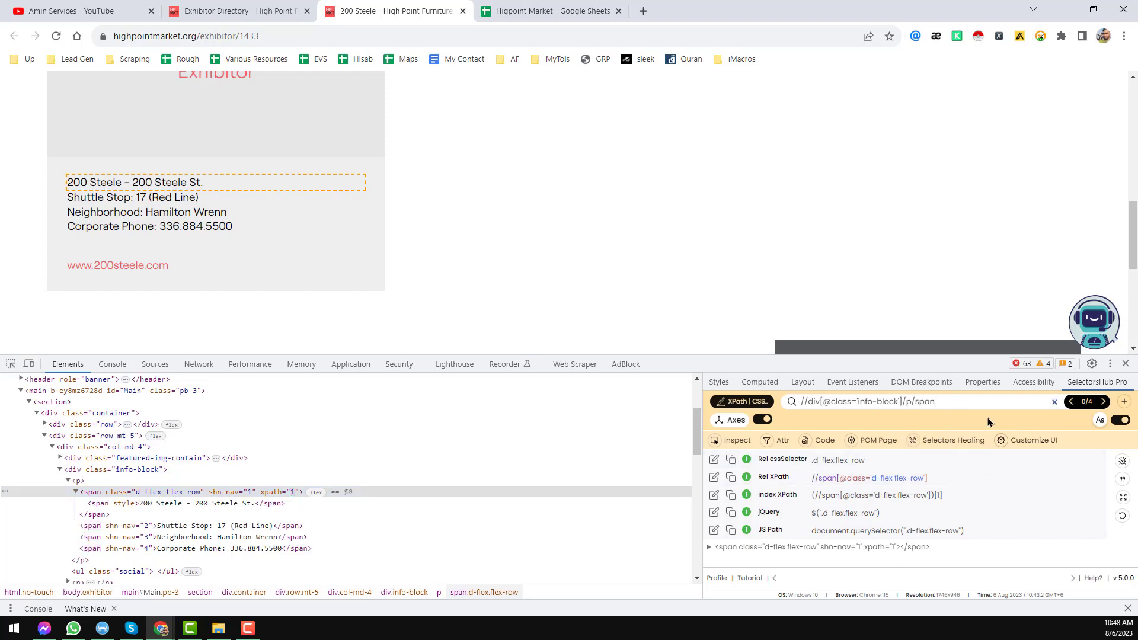
pyautogui.write('[cl')
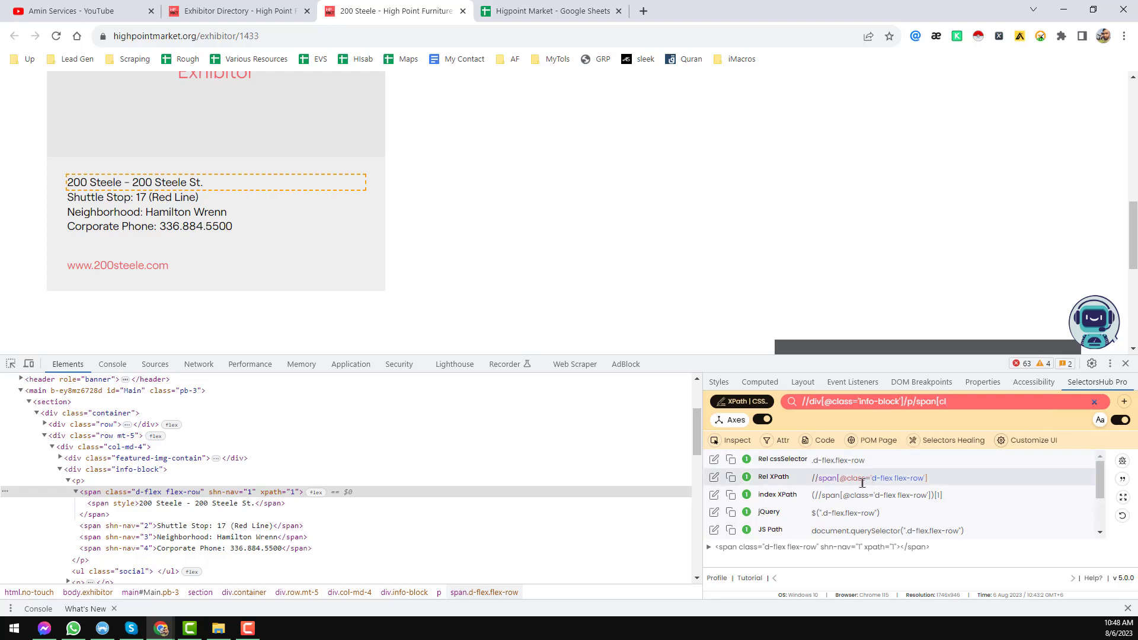
pyautogui.click(713, 477)
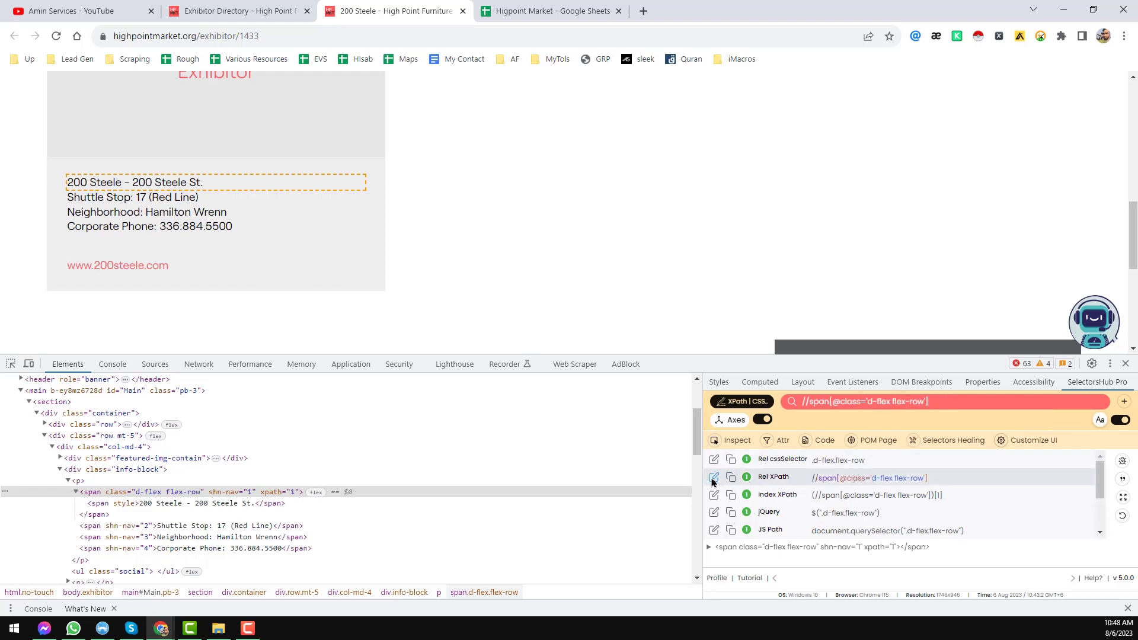
pyautogui.click(949, 402)
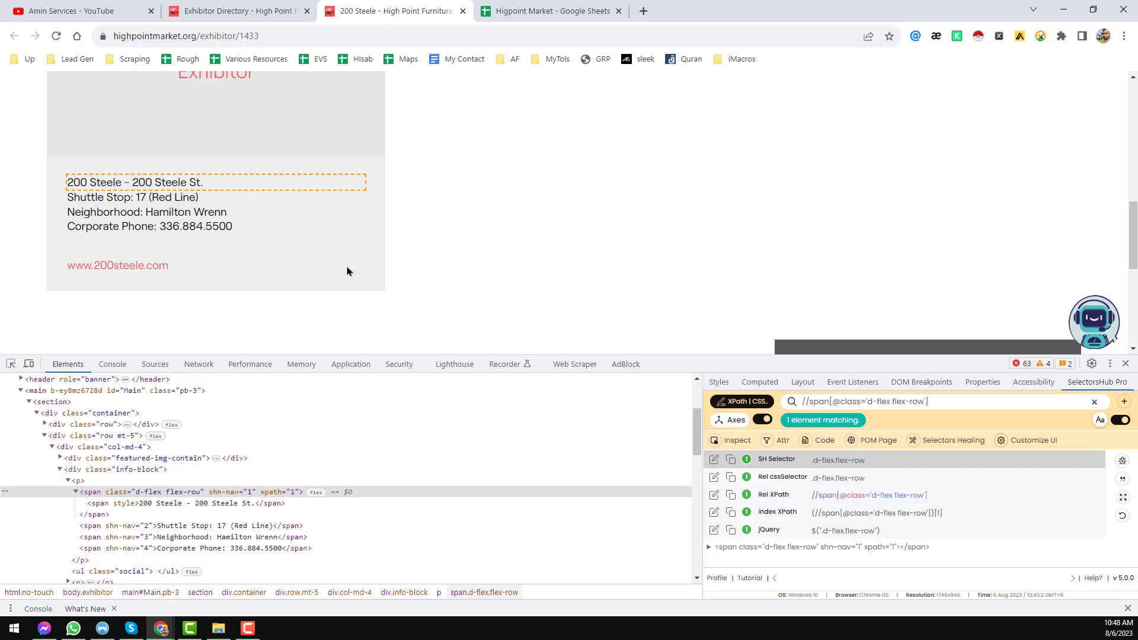
pyautogui.click(949, 404)
pyautogui.hotkey('ctrl', 'a')
pyautogui.hotkey('ctrl', 'c')
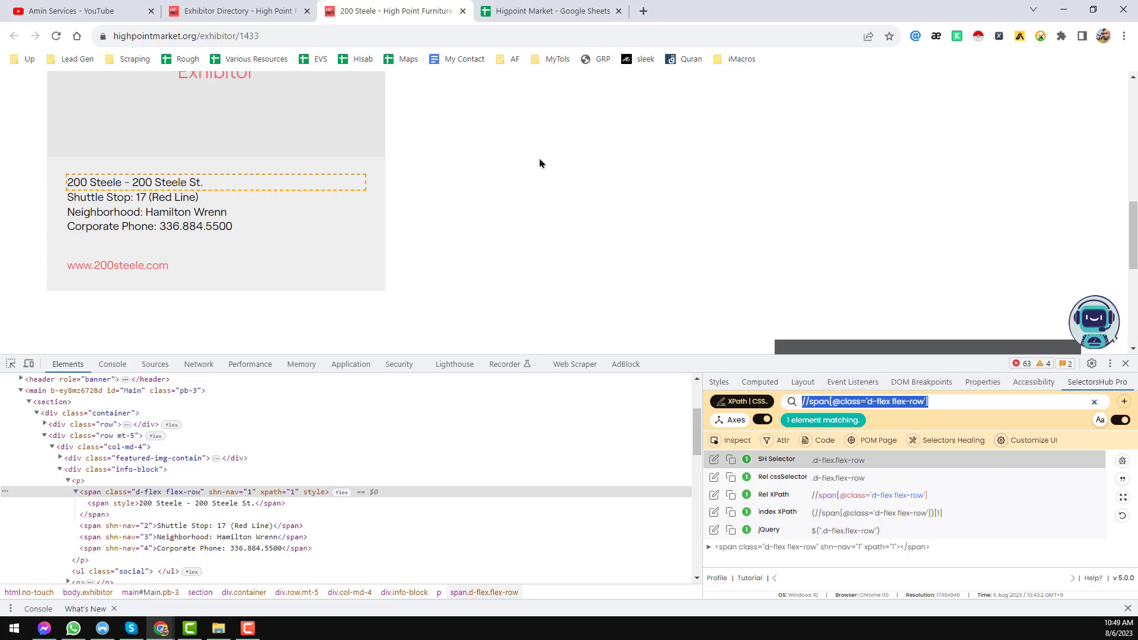
pyautogui.click(533, 11)
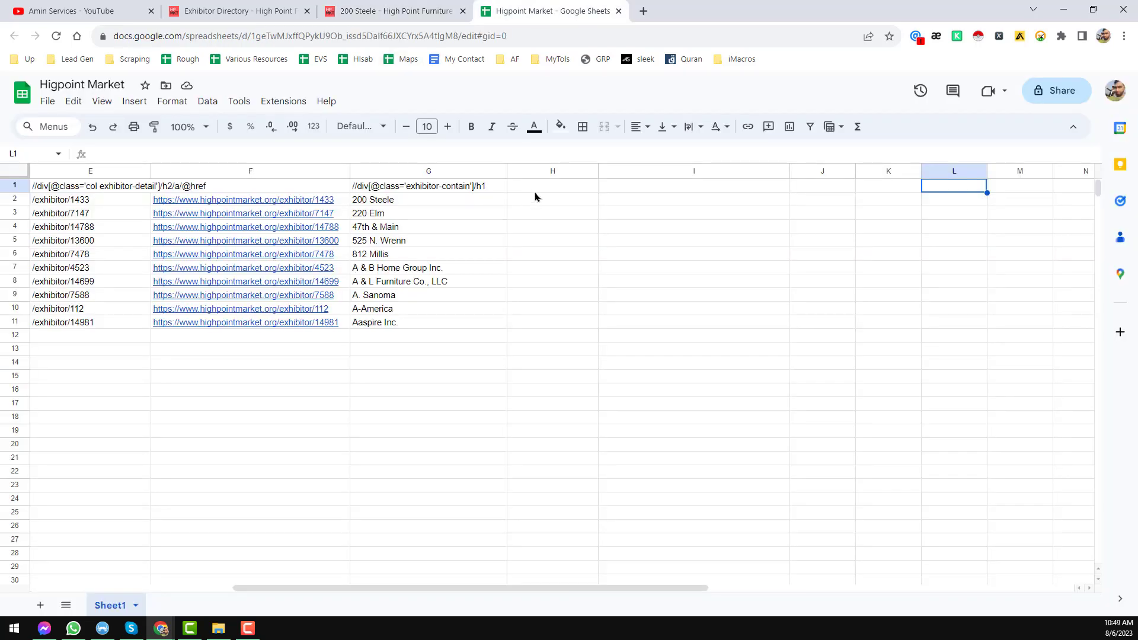
# - Paste the address XPath into H1, autofit column H, and enter =IMPORTXML(F2,$H$1) in H2
pyautogui.click(535, 192)
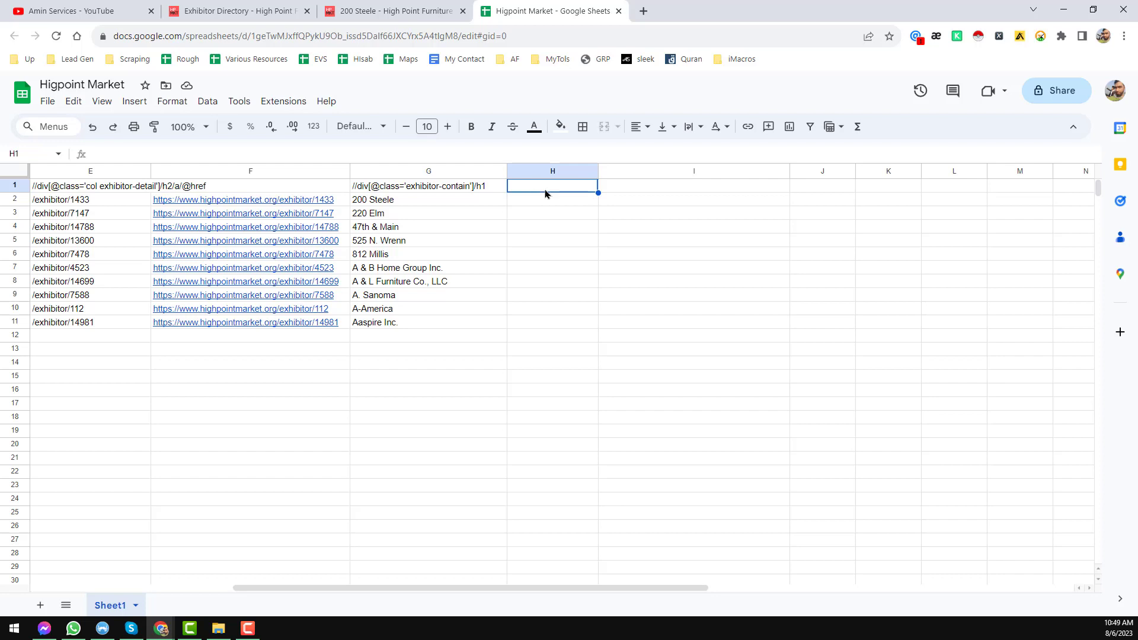
pyautogui.hotkey('ctrl', 'v')
pyautogui.doubleClick(598, 170)
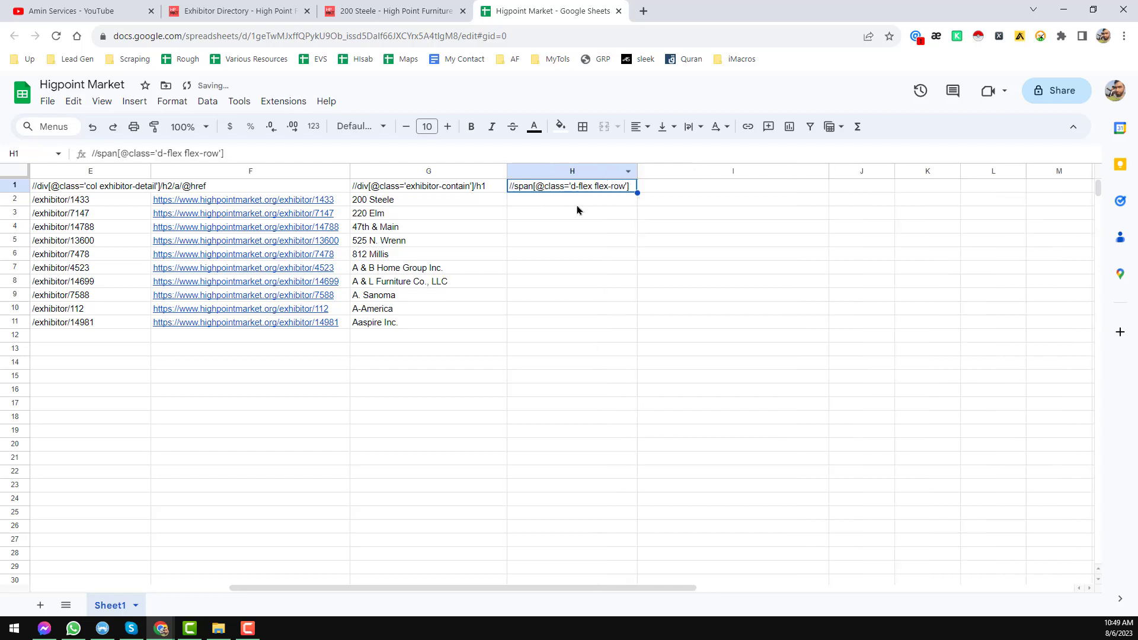
pyautogui.click(579, 204)
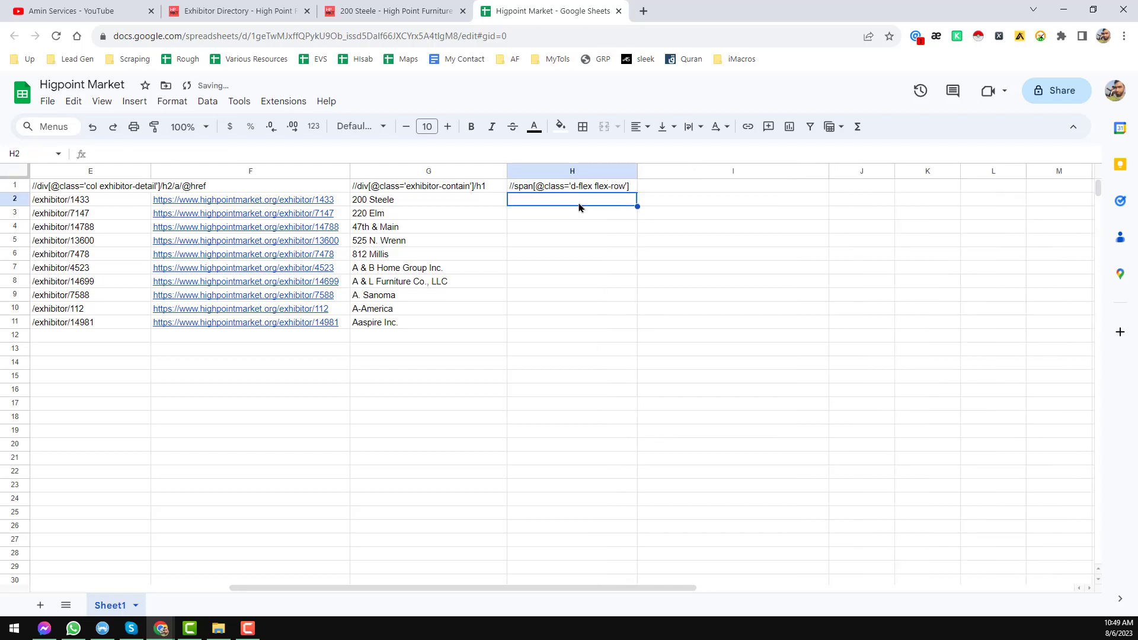
pyautogui.write('=import')
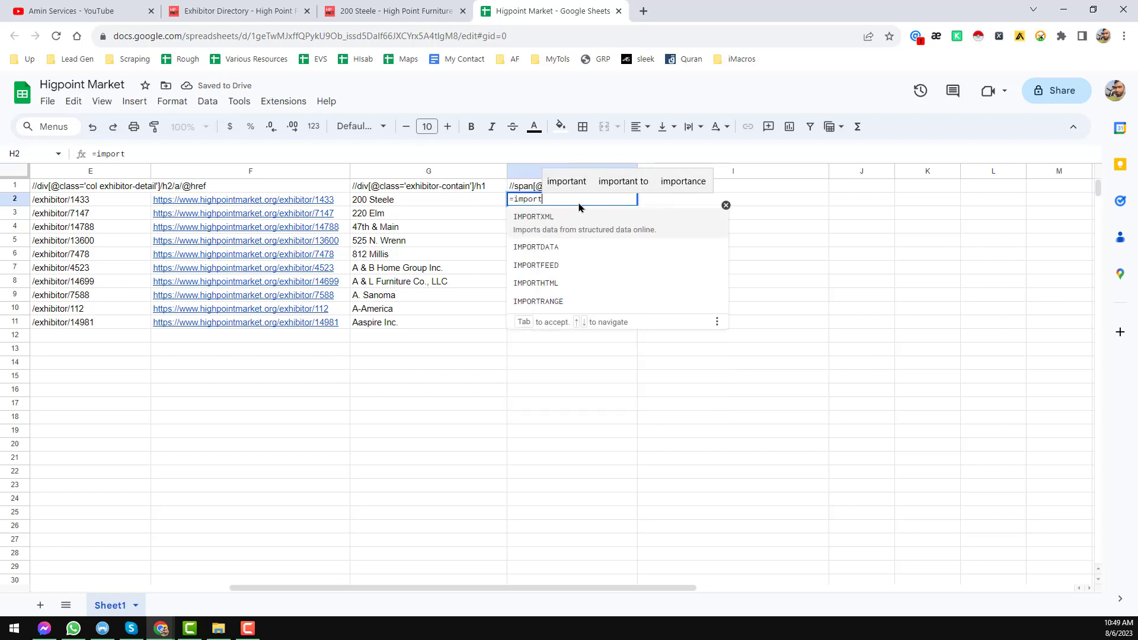
pyautogui.click(554, 219)
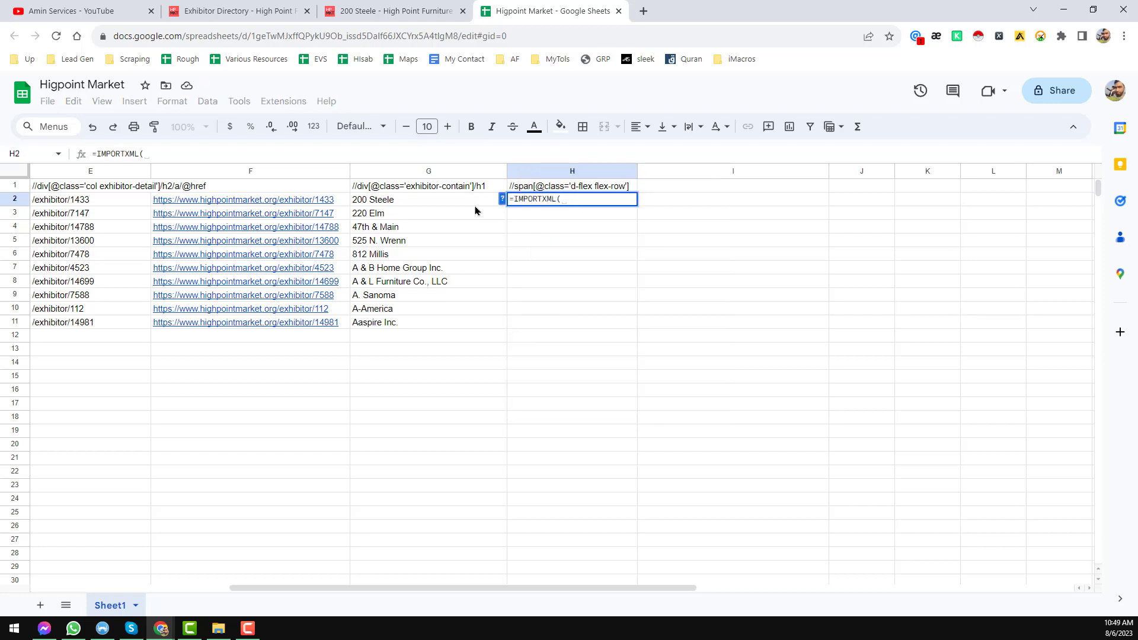
pyautogui.click(333, 206)
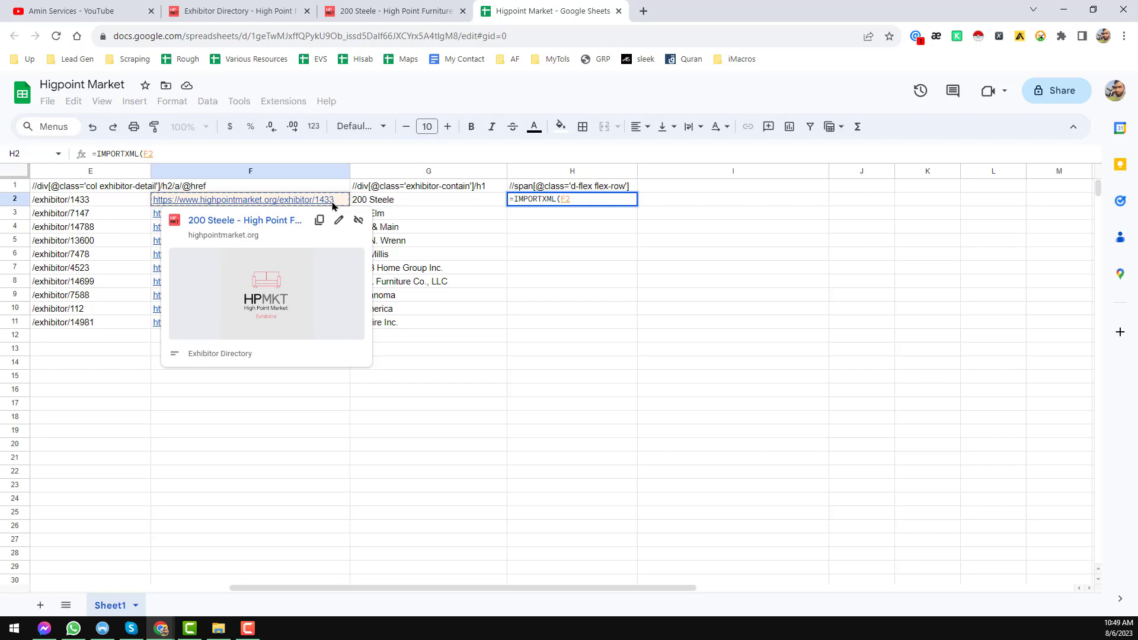
pyautogui.write(',')
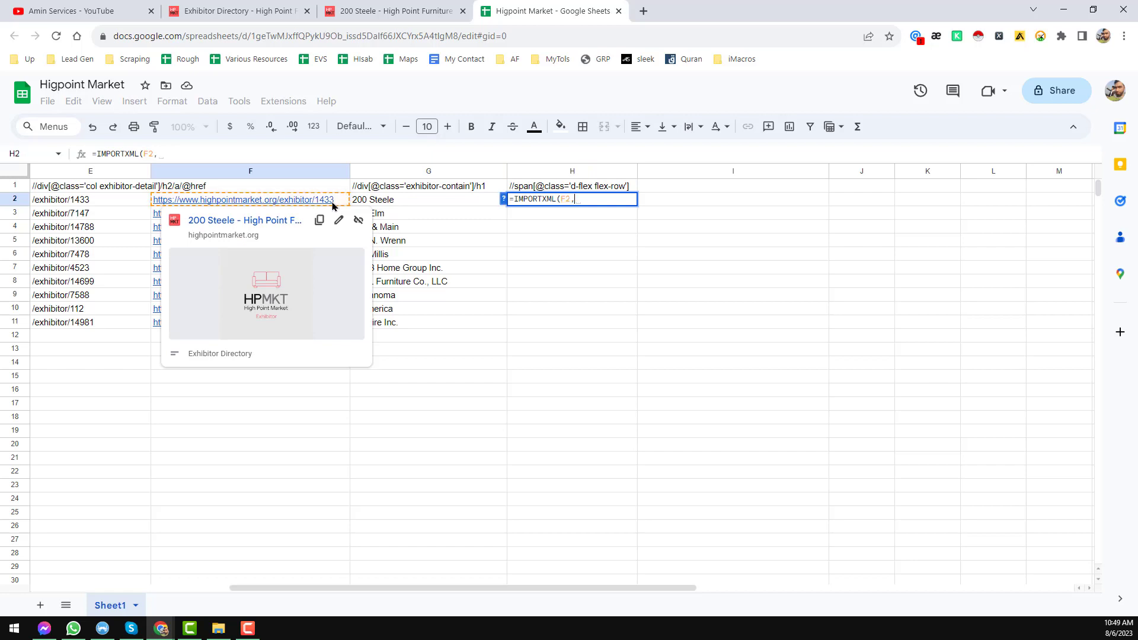
pyautogui.click(614, 187)
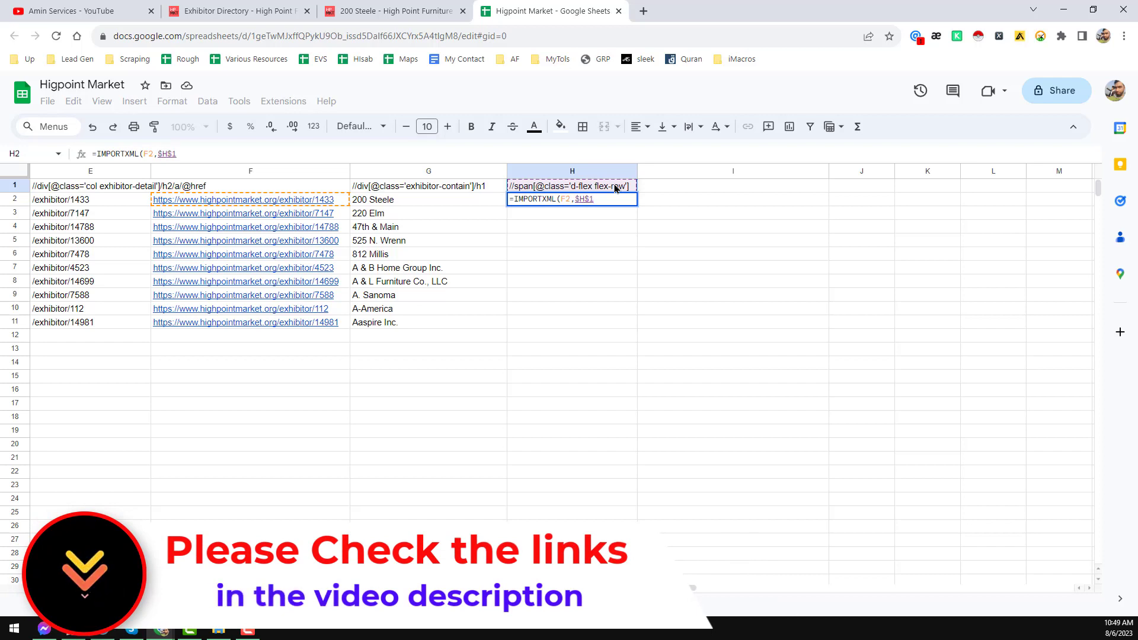
pyautogui.press('Return')
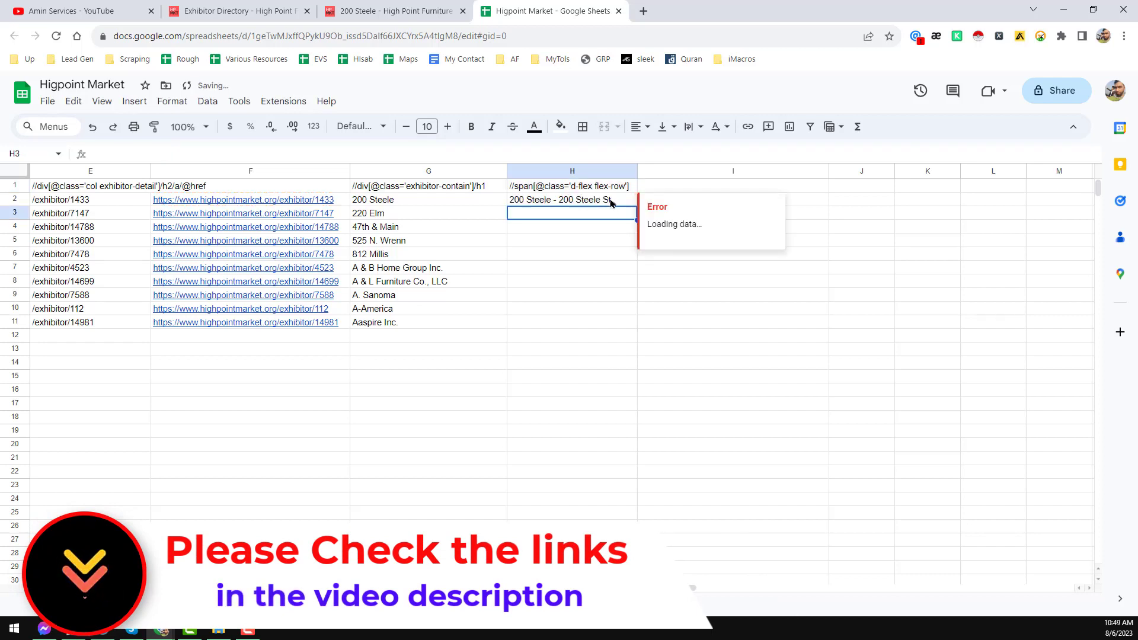
# - Fill the address formula down to H11 so all ten exhibitors show addresses
pyautogui.click(619, 202)
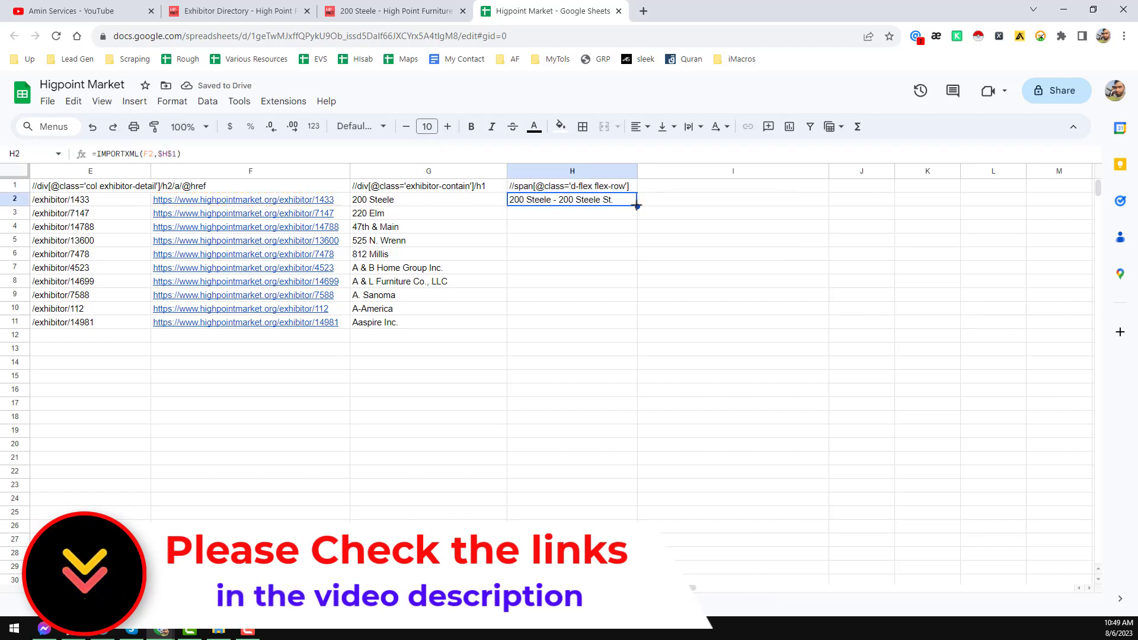
pyautogui.moveTo(637, 207); pyautogui.dragTo(637, 323)
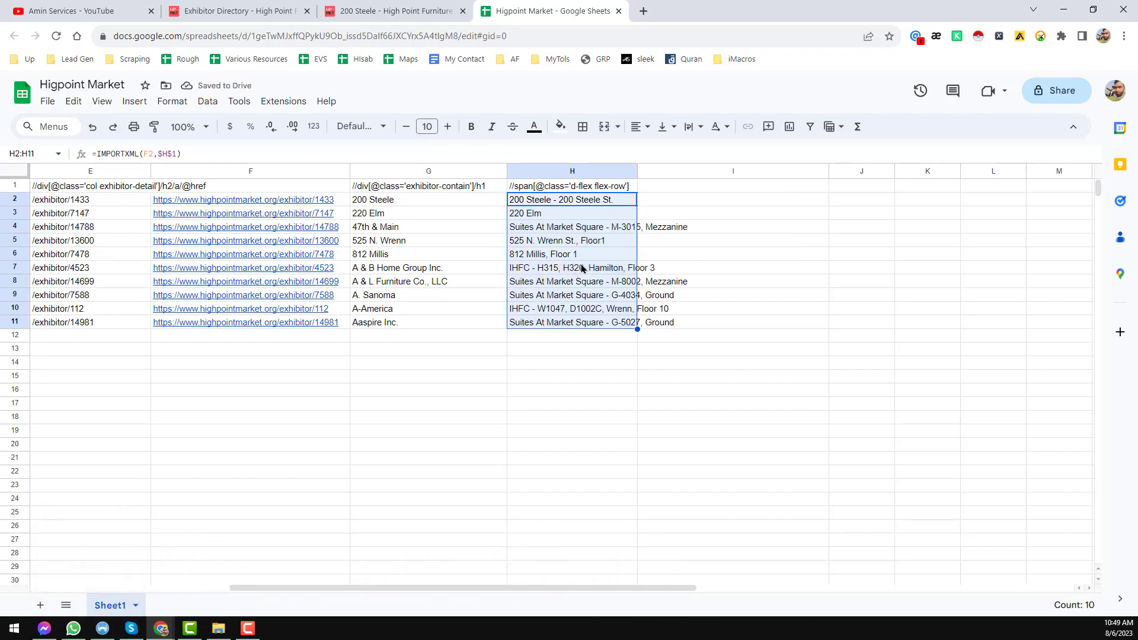
pyautogui.click(561, 327)
pyautogui.click(669, 190)
pyautogui.click(418, 7)
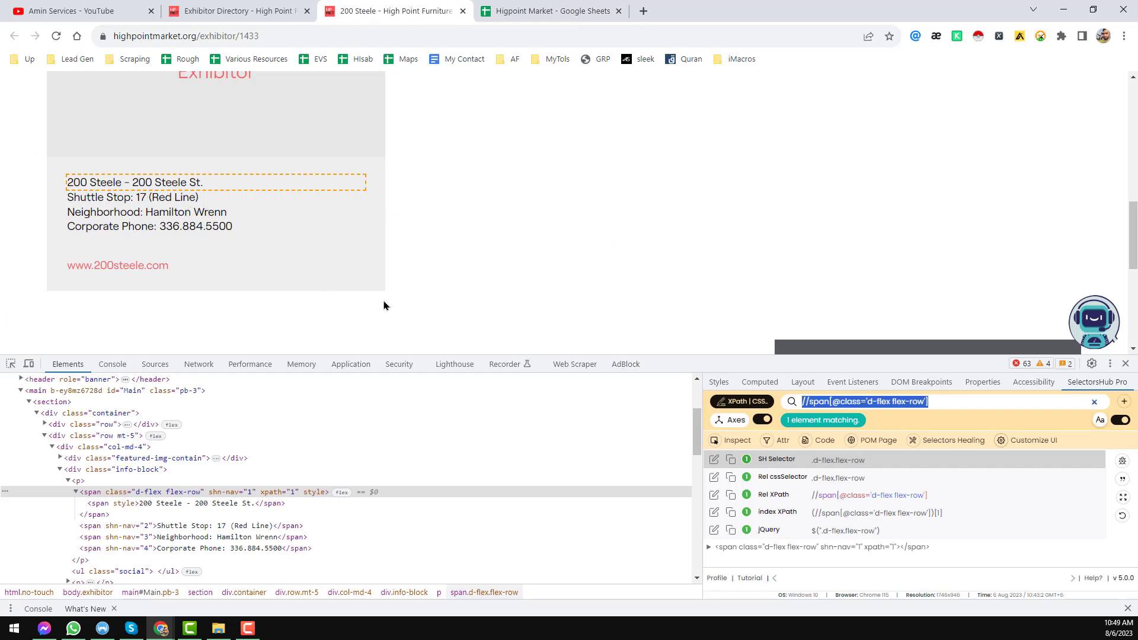
# - Inspect the 200 Steele Corporate Phone span in Elements, then select cell I2 in the sheet
pyautogui.click(228, 550)
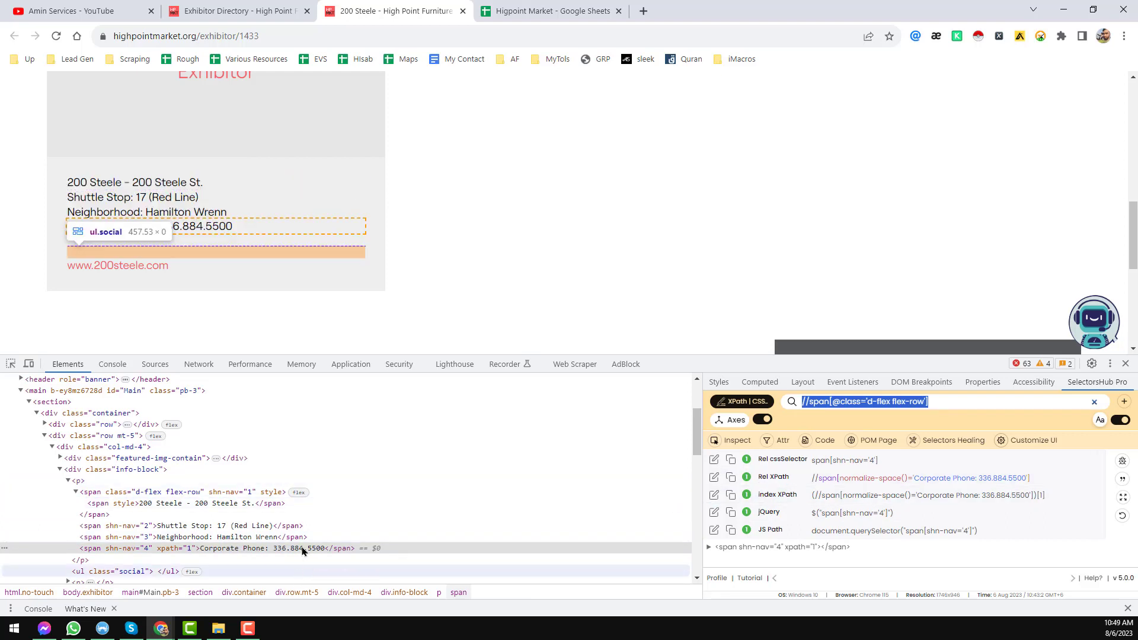
pyautogui.click(261, 551)
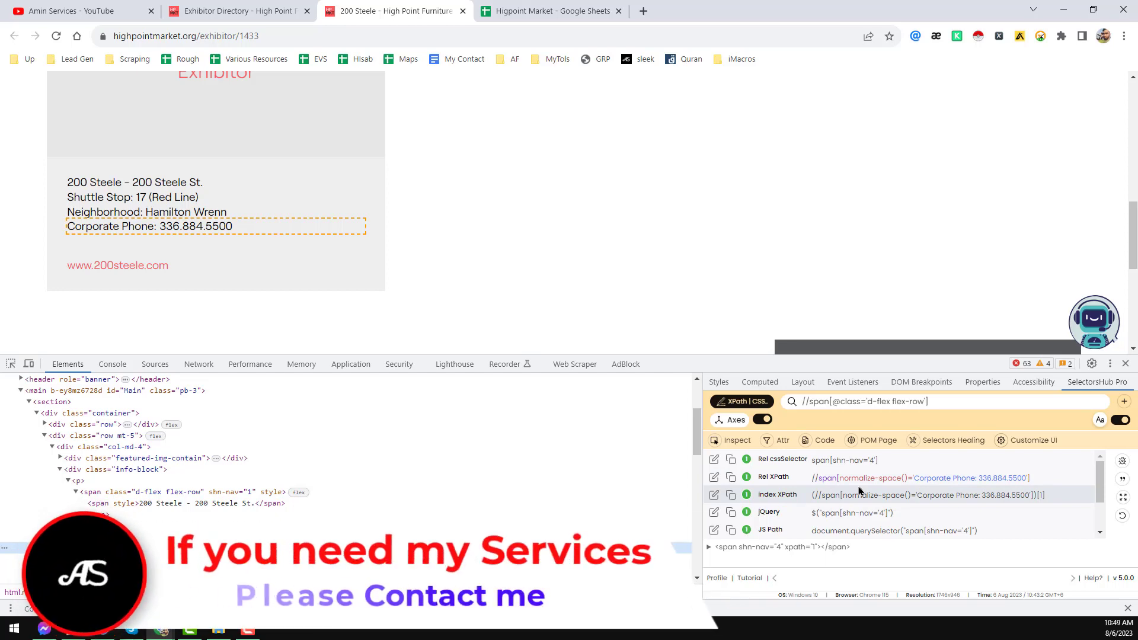
pyautogui.click(534, 9)
pyautogui.click(680, 205)
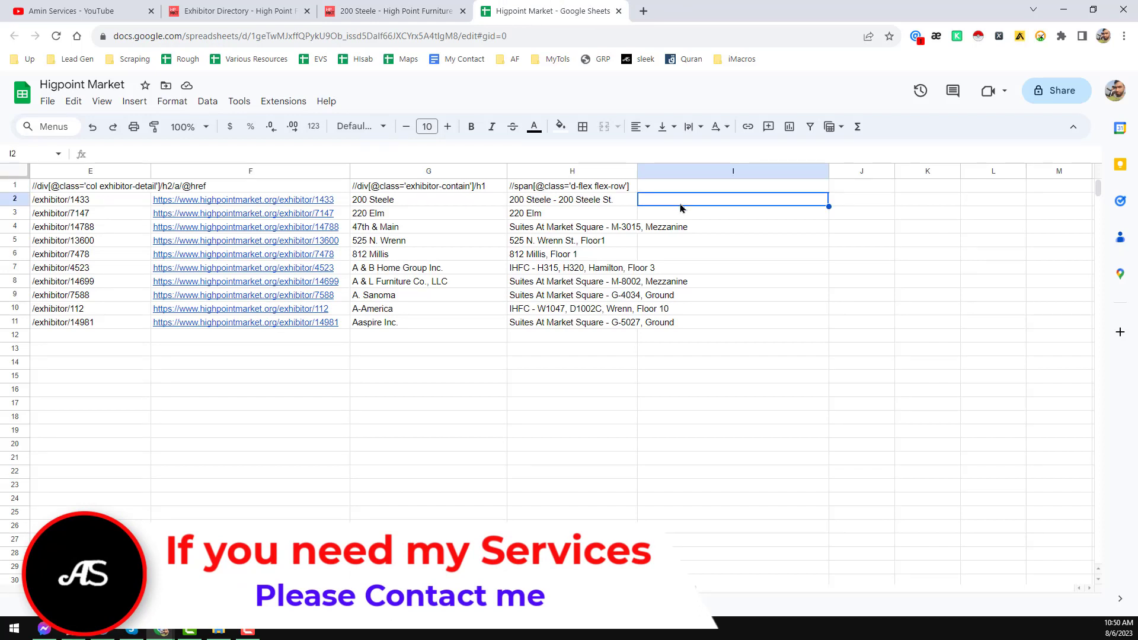
# - Enter =IMPORTXML(F2,I1) in cell I2
pyautogui.write('=import')
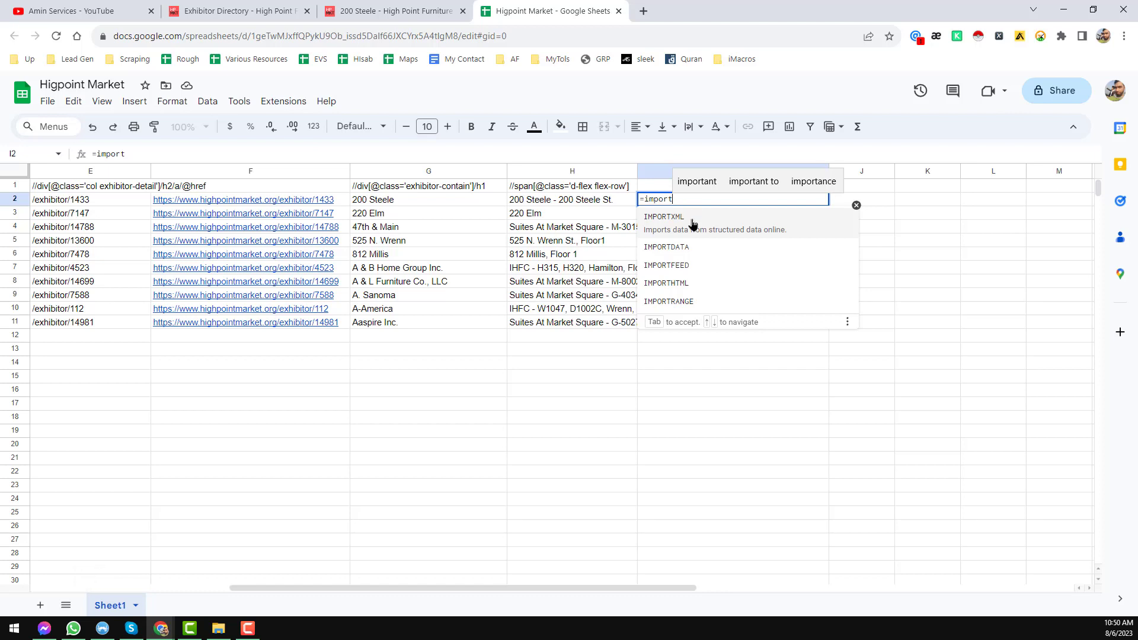
pyautogui.click(692, 224)
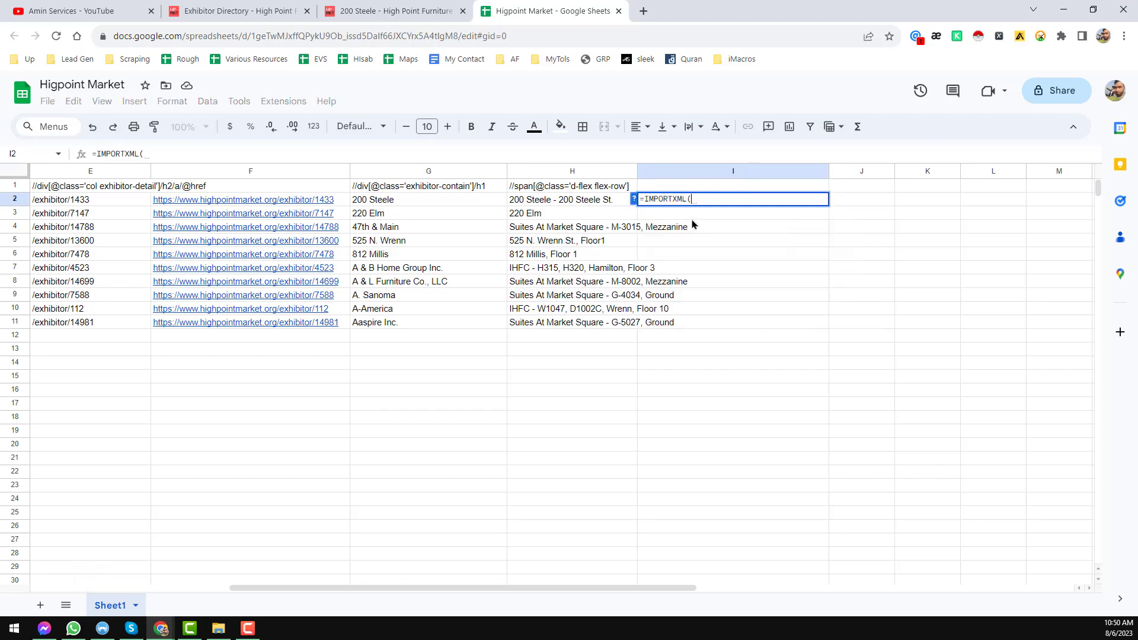
pyautogui.click(330, 201)
pyautogui.write(',')
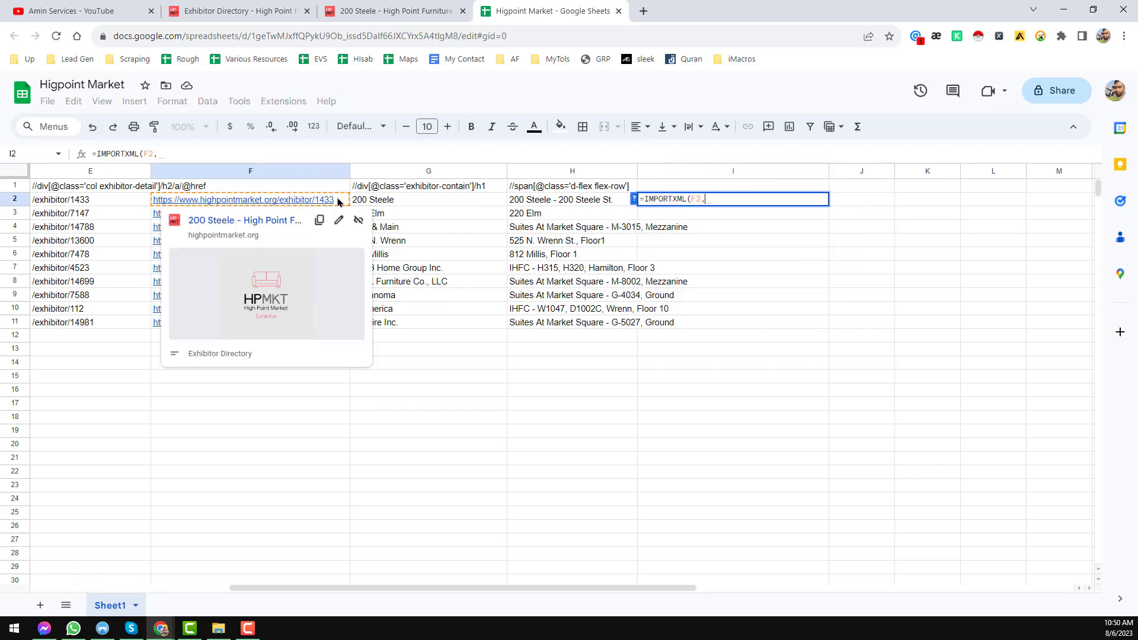
pyautogui.click(744, 187)
pyautogui.press('Return')
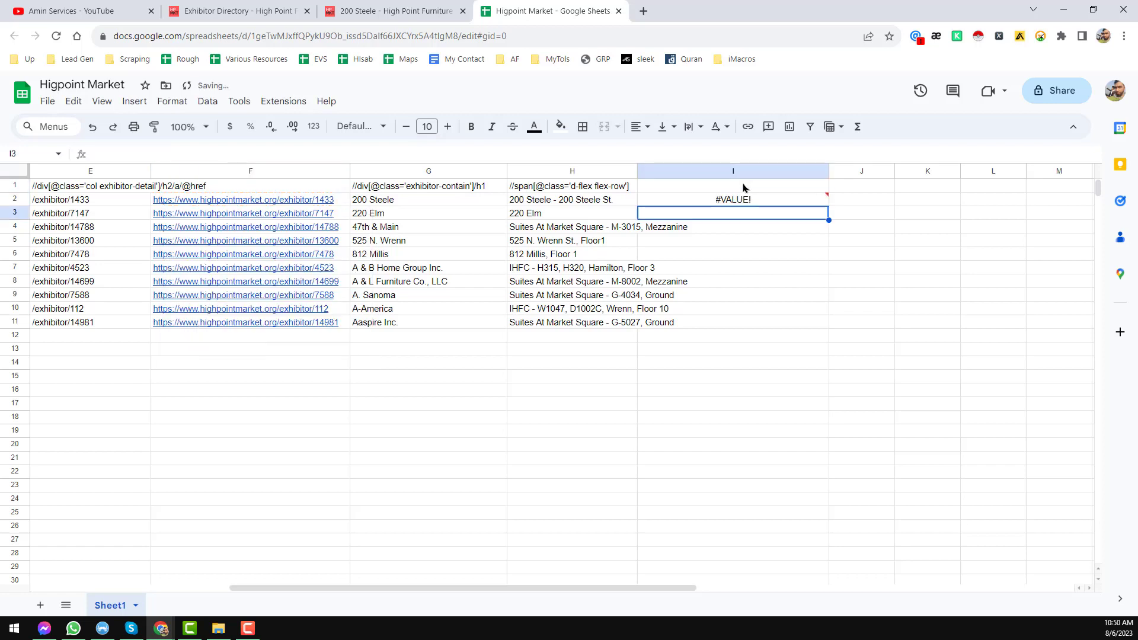
pyautogui.click(749, 200)
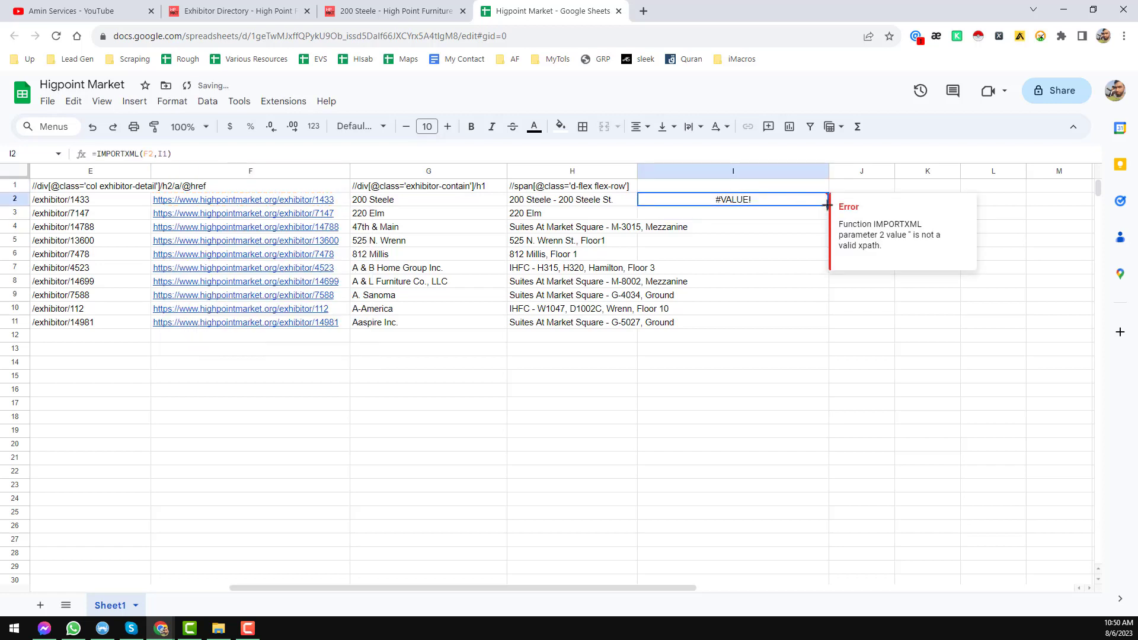
pyautogui.click(161, 153)
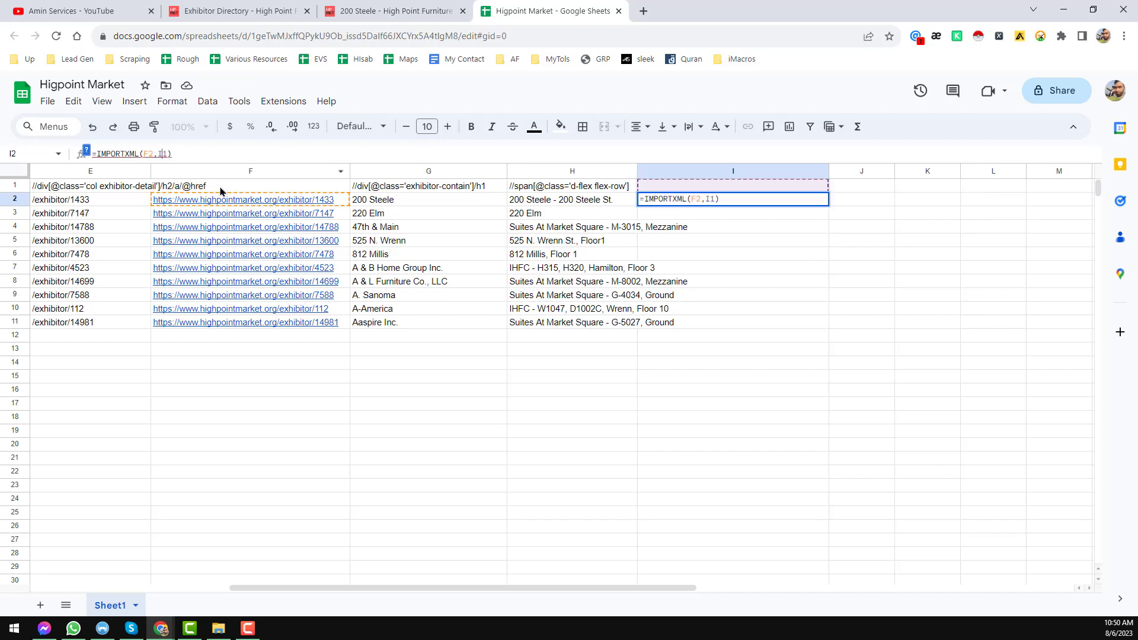
pyautogui.press('F4')
pyautogui.press('Return')
pyautogui.press('Up')
pyautogui.press('Up')
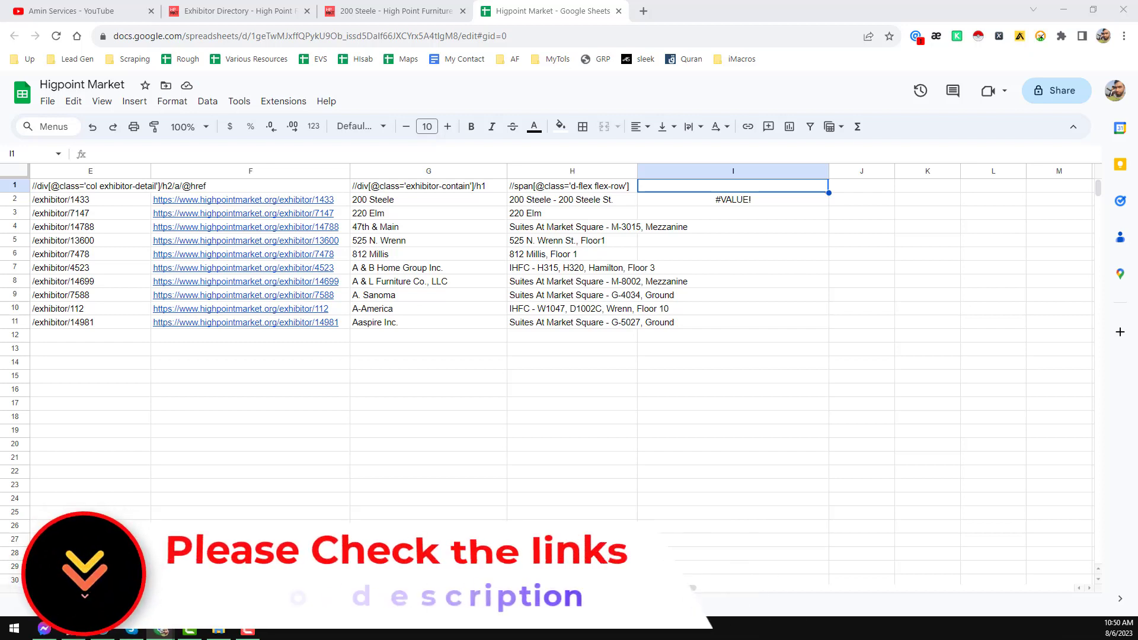
pyautogui.click(743, 192)
pyautogui.write("//div[@class='info-block']/p[1]/span[4]")
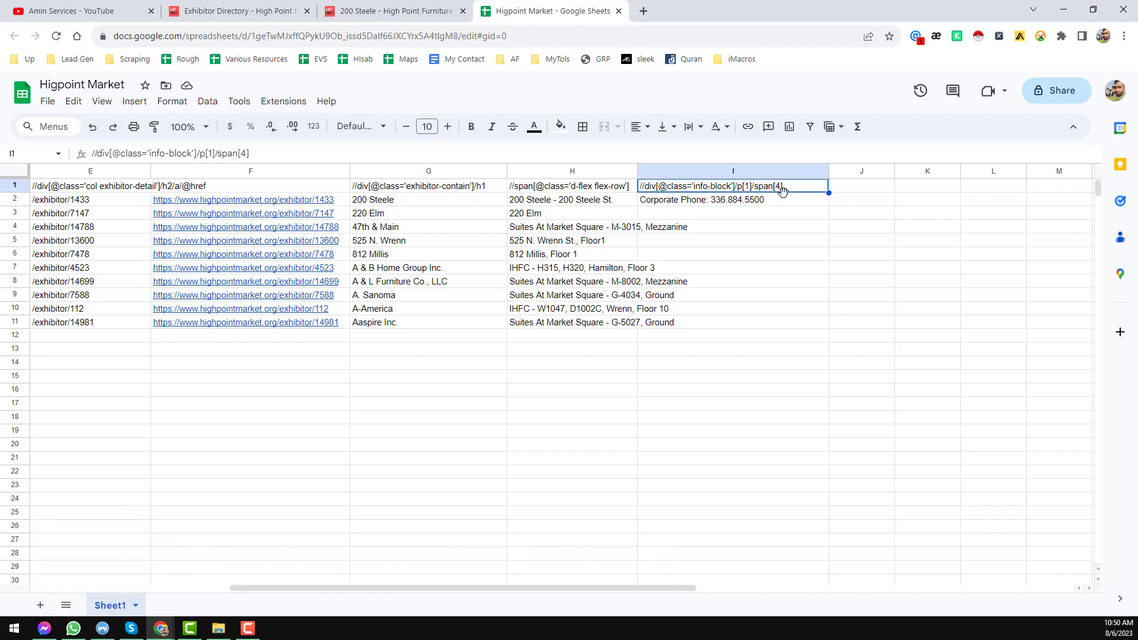
pyautogui.click(778, 206)
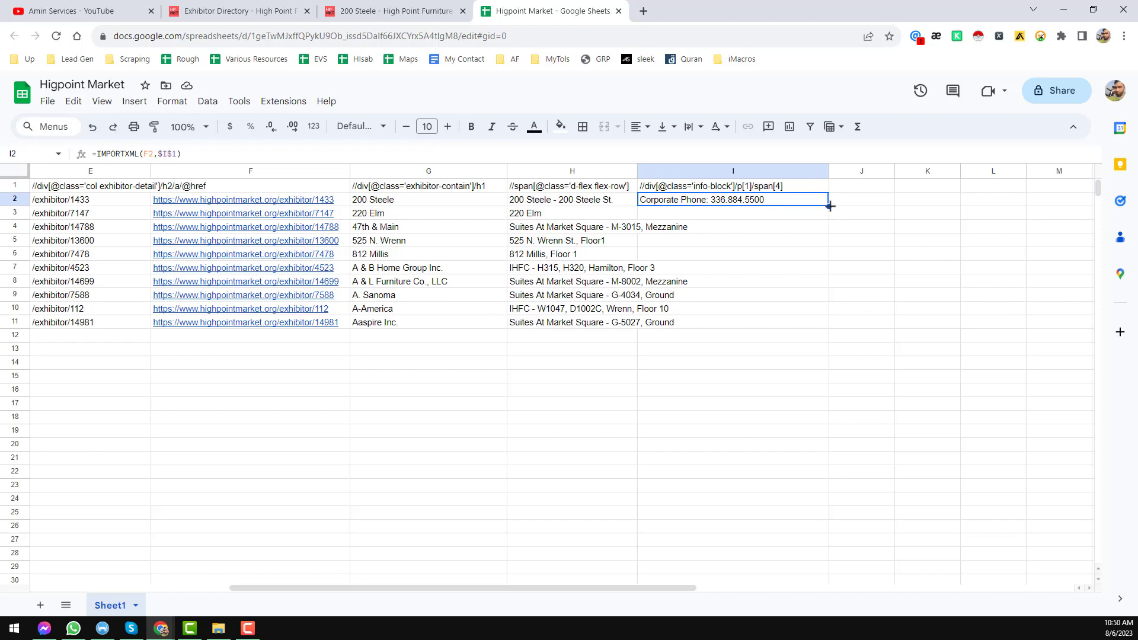
pyautogui.moveTo(827, 207); pyautogui.dragTo(828, 325)
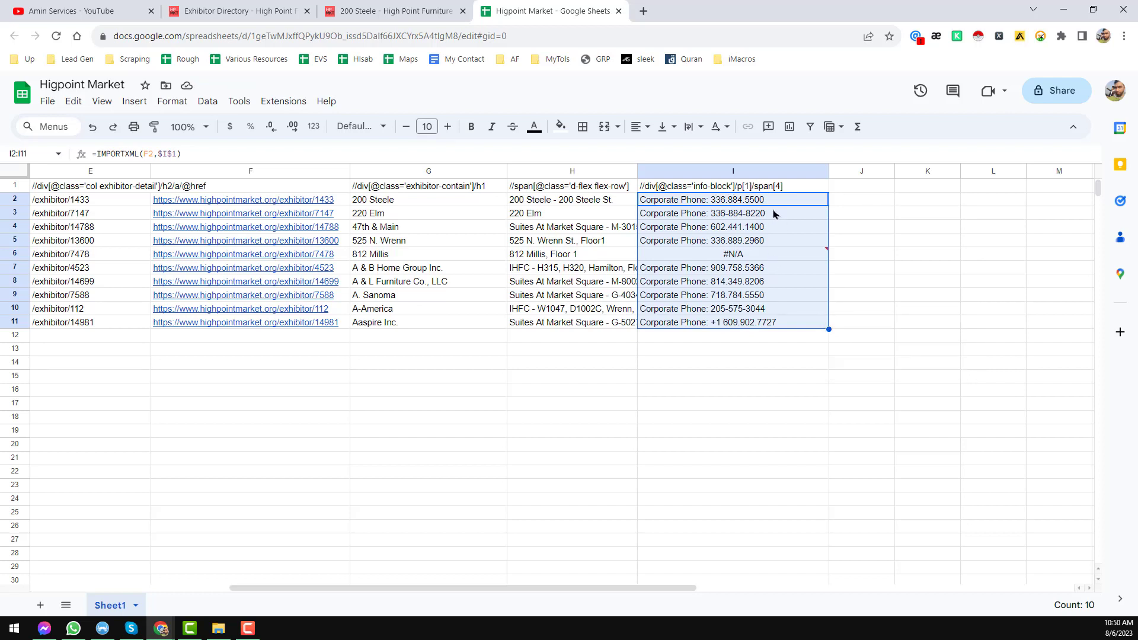
pyautogui.click(724, 256)
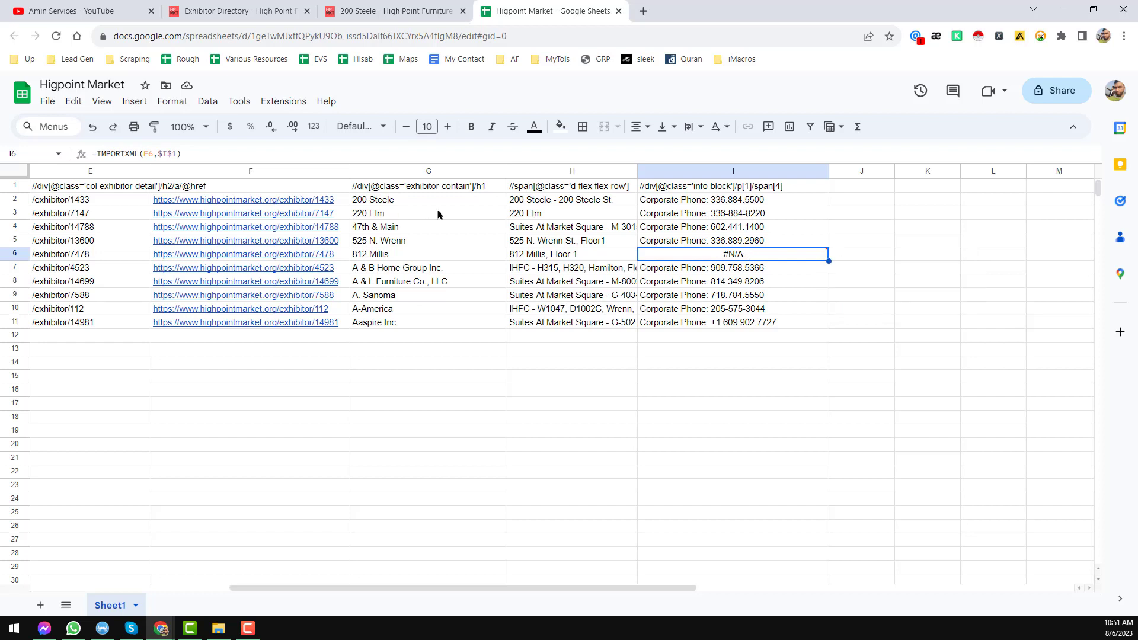
pyautogui.click(680, 204)
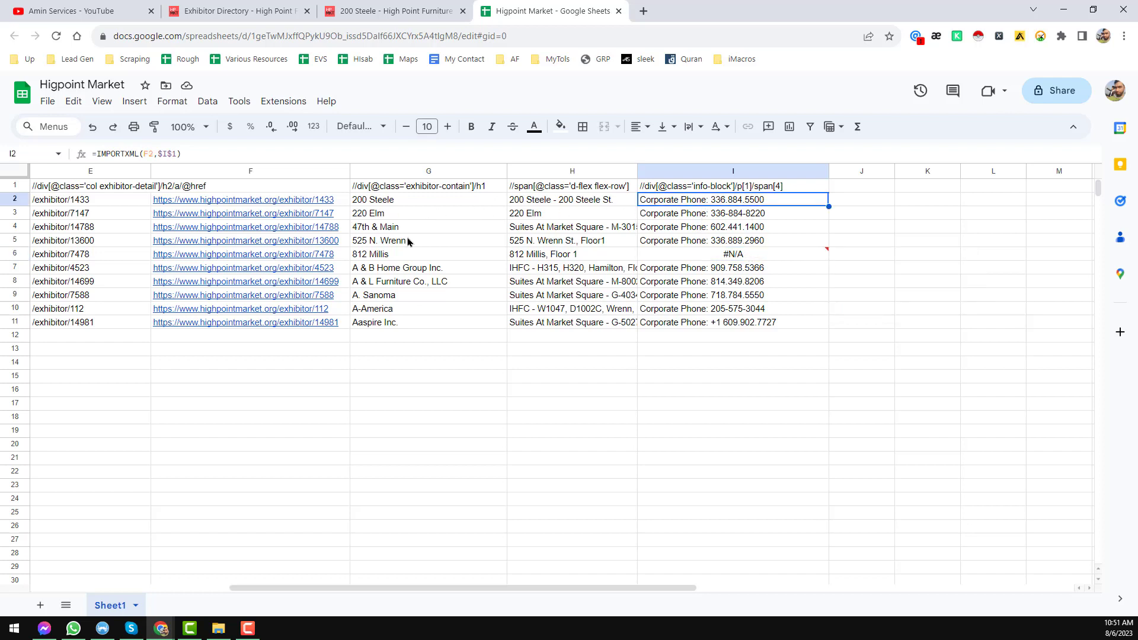
pyautogui.click(724, 244)
pyautogui.click(311, 244)
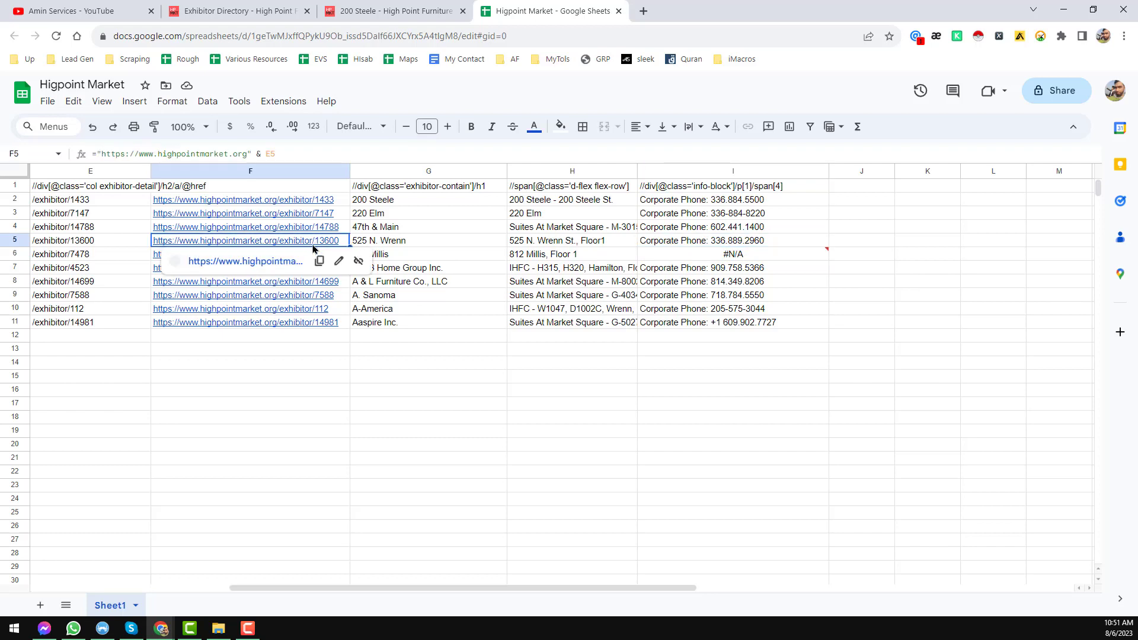
# - Open the 525 N. Wrenn exhibitor page and highlight its Corporate Phone line
pyautogui.click(296, 263)
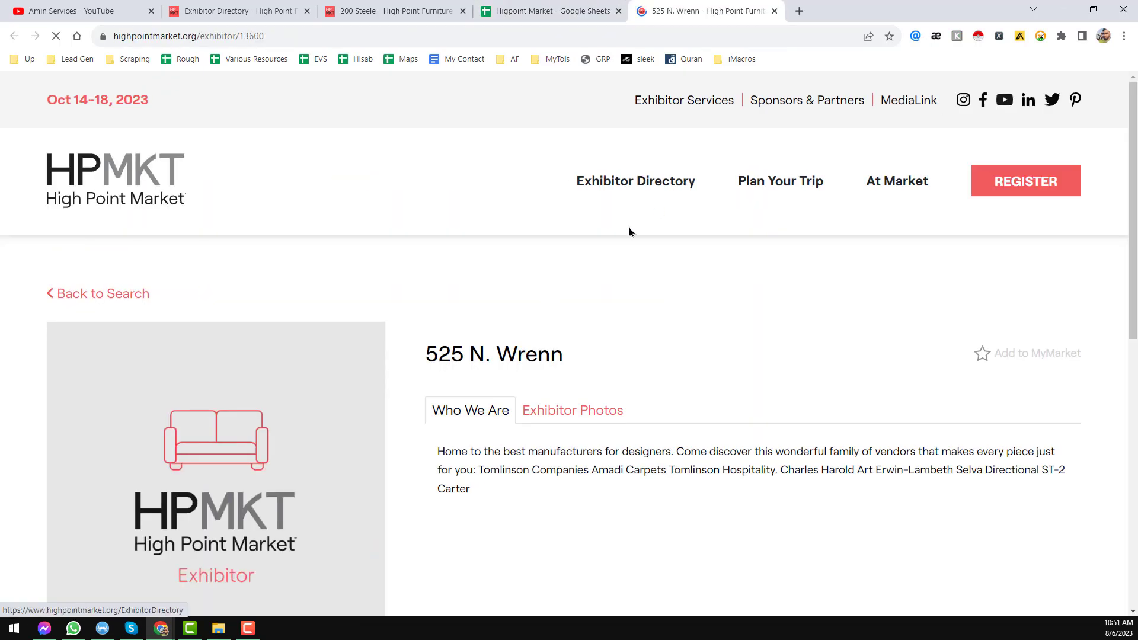
pyautogui.scroll(-5, 629, 228)
pyautogui.scroll(-3, 629, 228)
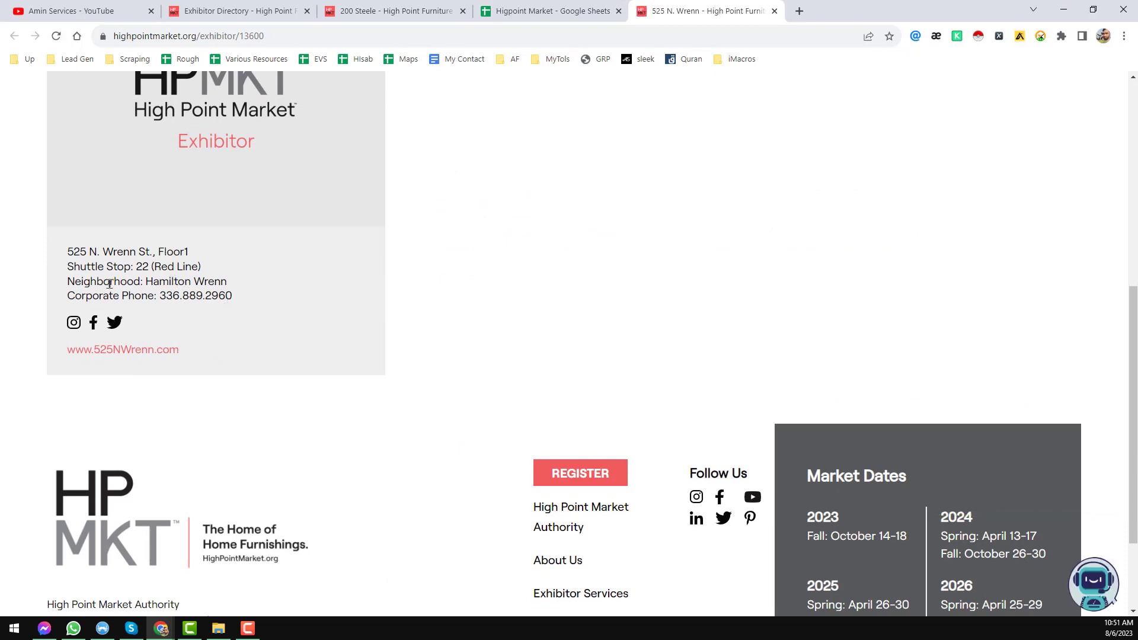
pyautogui.moveTo(67, 296); pyautogui.dragTo(237, 298)
pyautogui.click(261, 297)
# - Open the 812 Millis page from F6 and highlight its Corporate Phone line
pyautogui.click(503, 18)
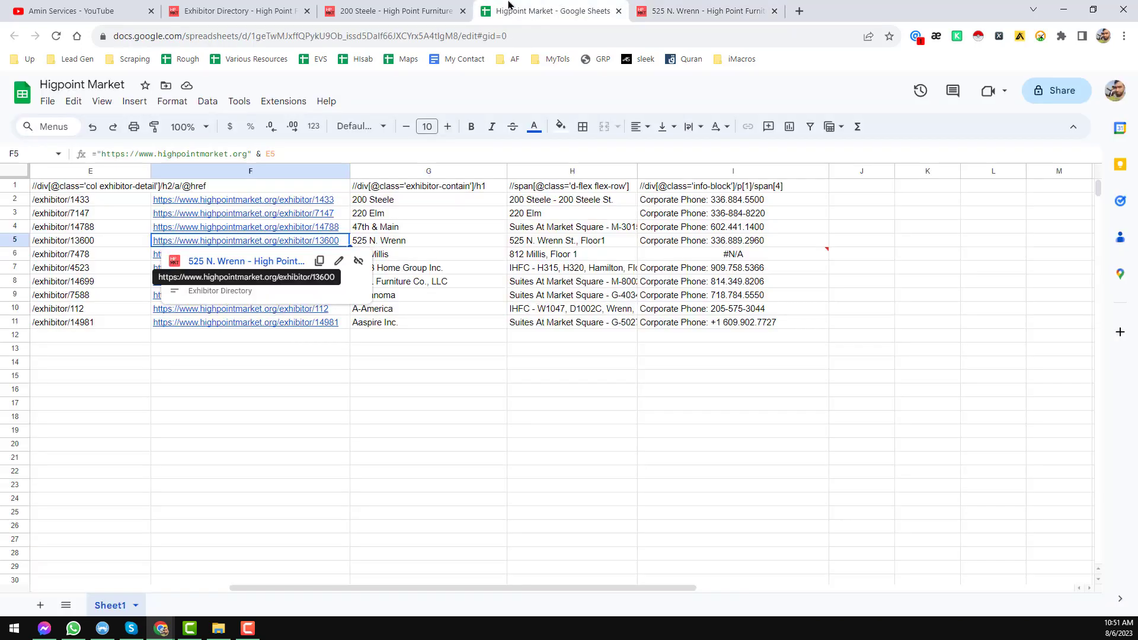
pyautogui.moveTo(331, 261)
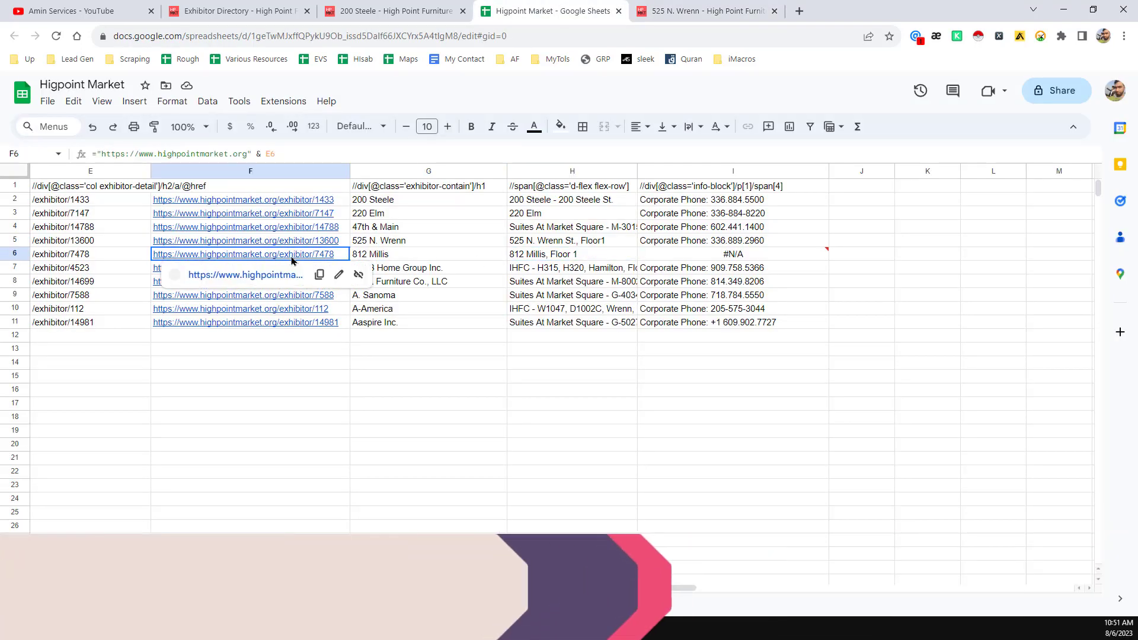
pyautogui.click(274, 275)
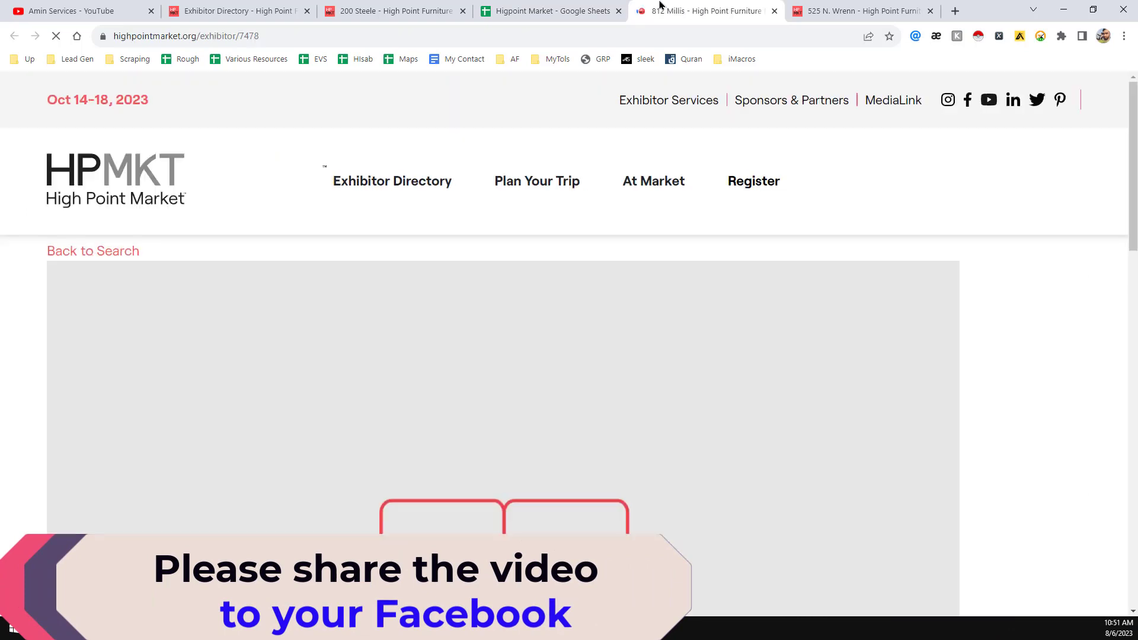
pyautogui.scroll(-5, 457, 336)
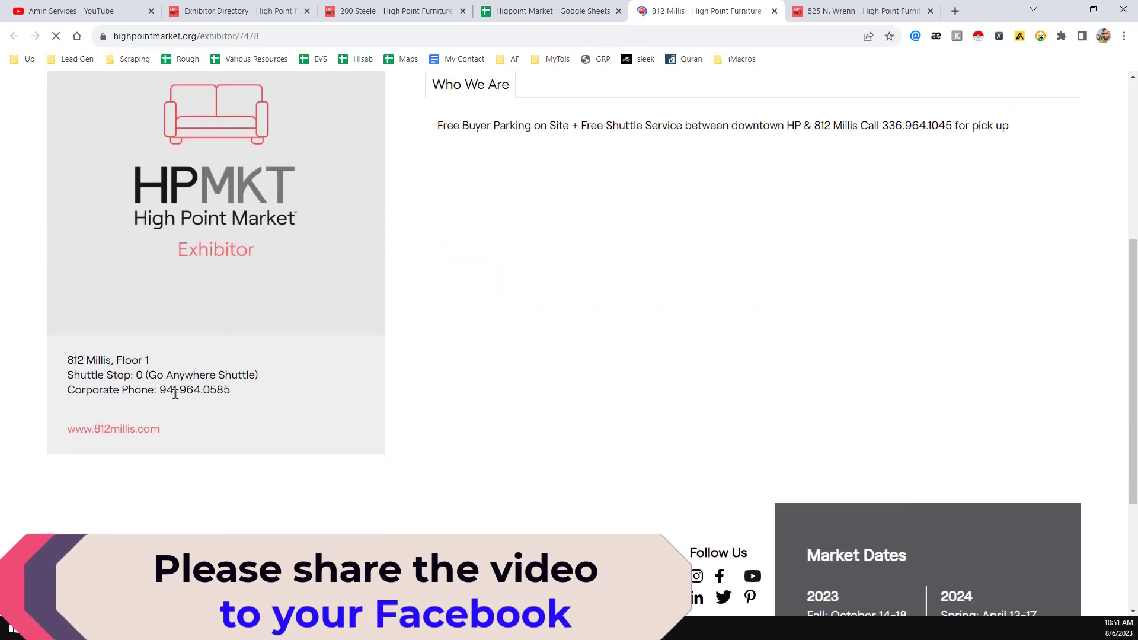
pyautogui.click(67, 391)
pyautogui.moveTo(121, 398); pyautogui.dragTo(210, 394)
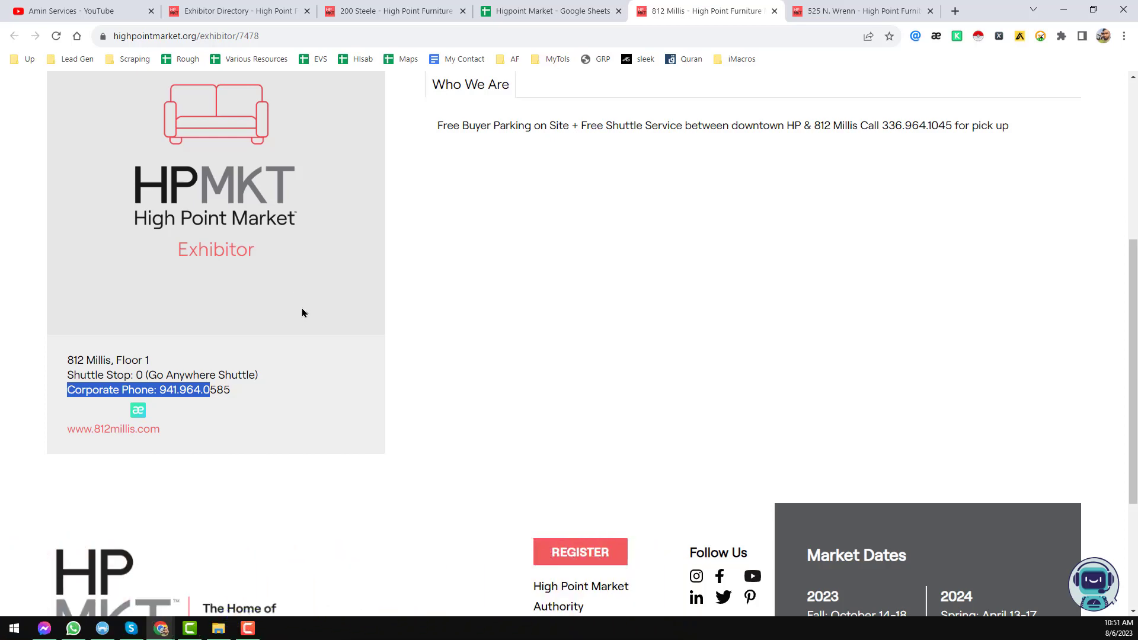
pyautogui.click(585, 5)
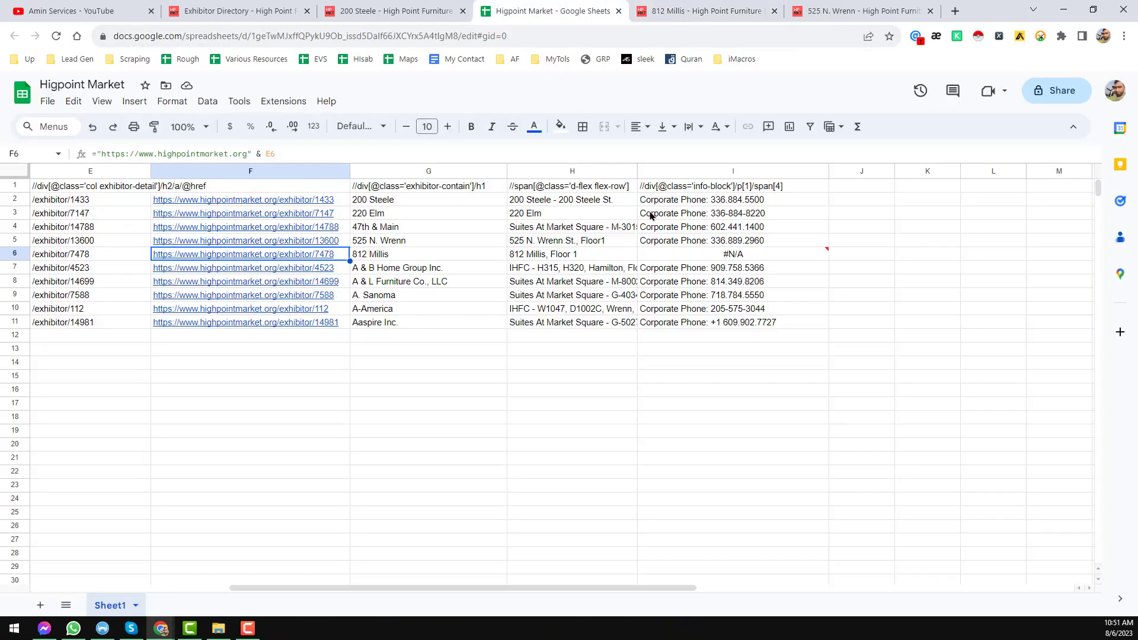
# - Compare I6's failing =IMPORTXML(F6,$I$1) with the I1 XPath, then return to the 812 Millis page
pyautogui.click(723, 258)
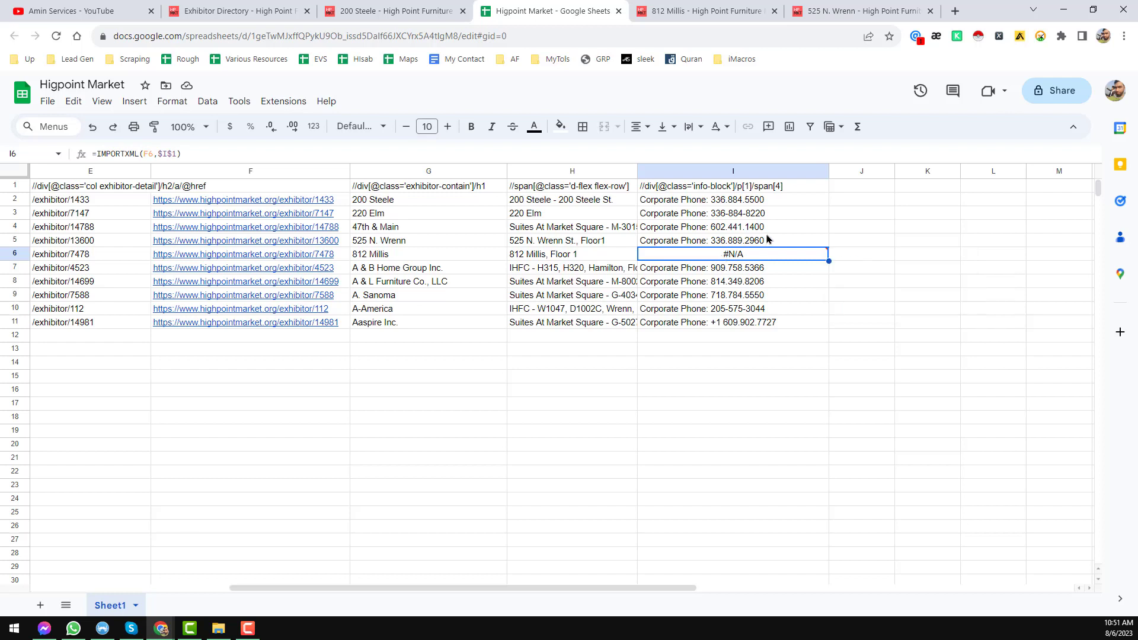
pyautogui.click(764, 189)
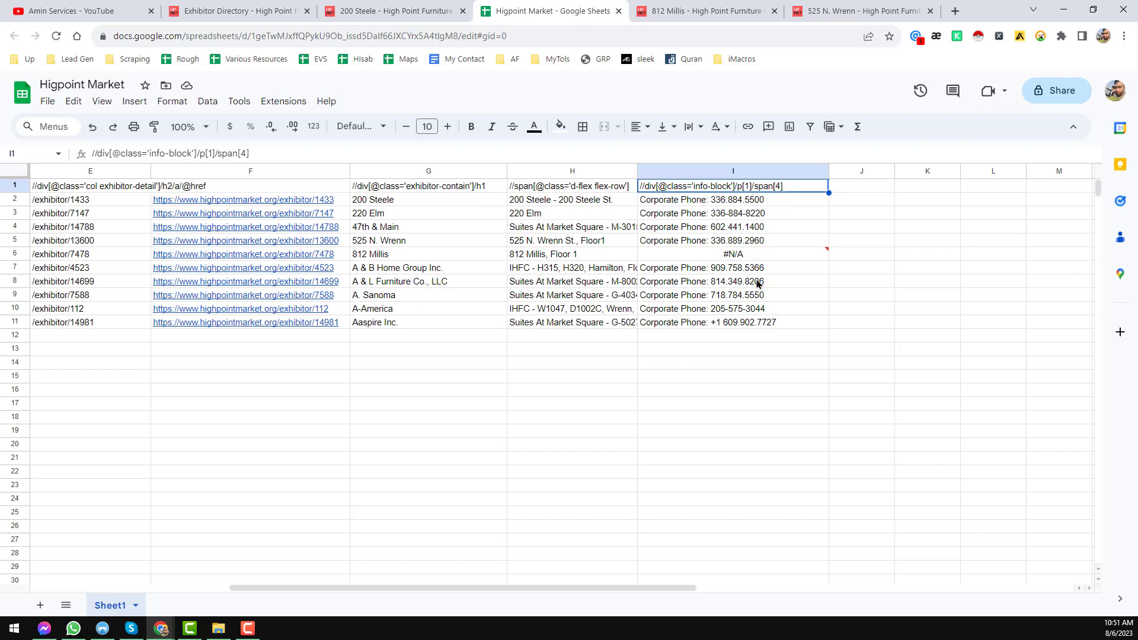
pyautogui.click(760, 258)
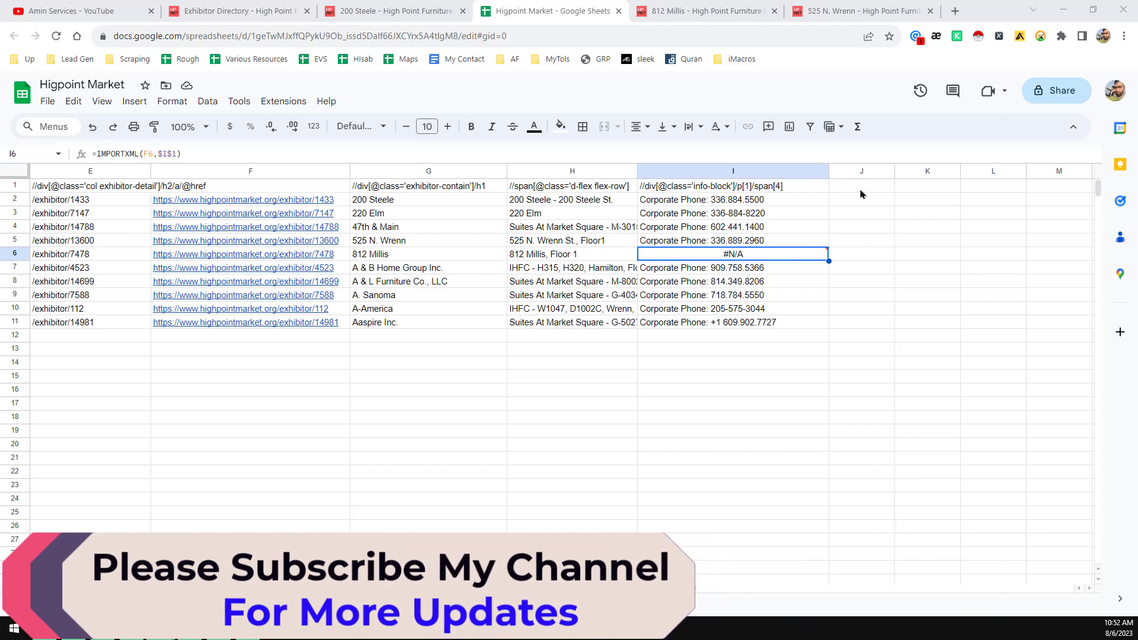
pyautogui.click(794, 185)
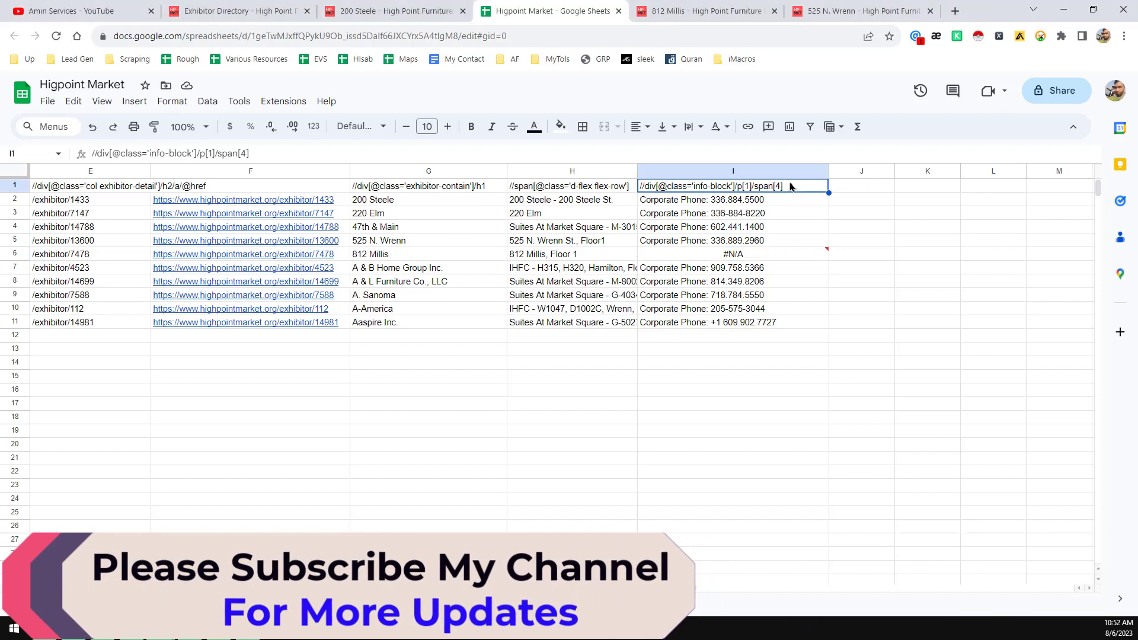
pyautogui.click(743, 257)
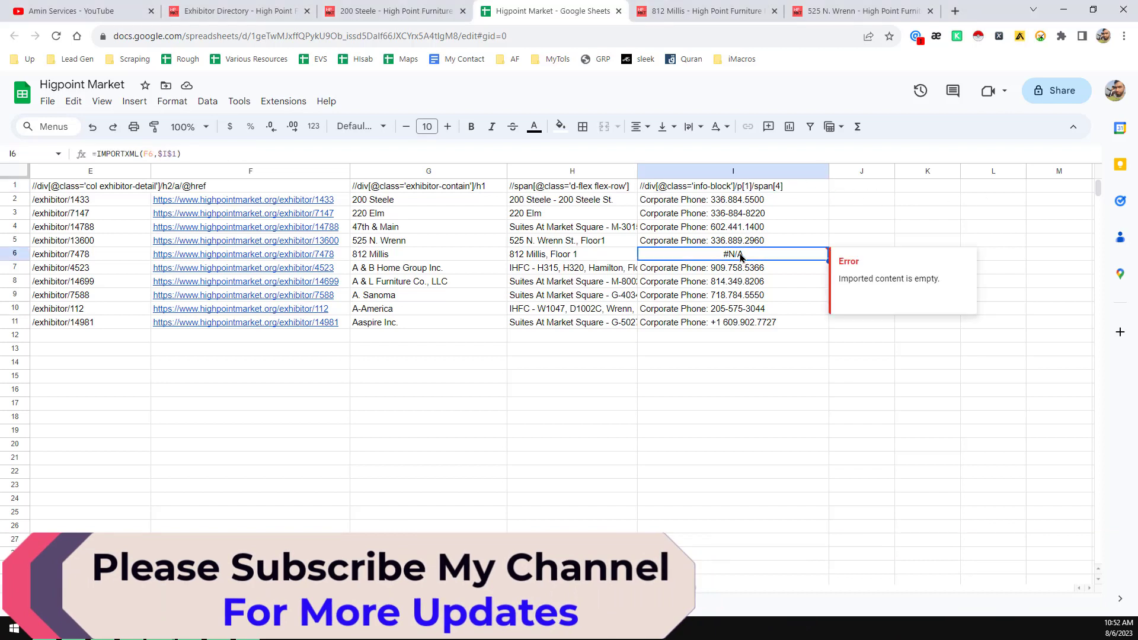
pyautogui.click(729, 11)
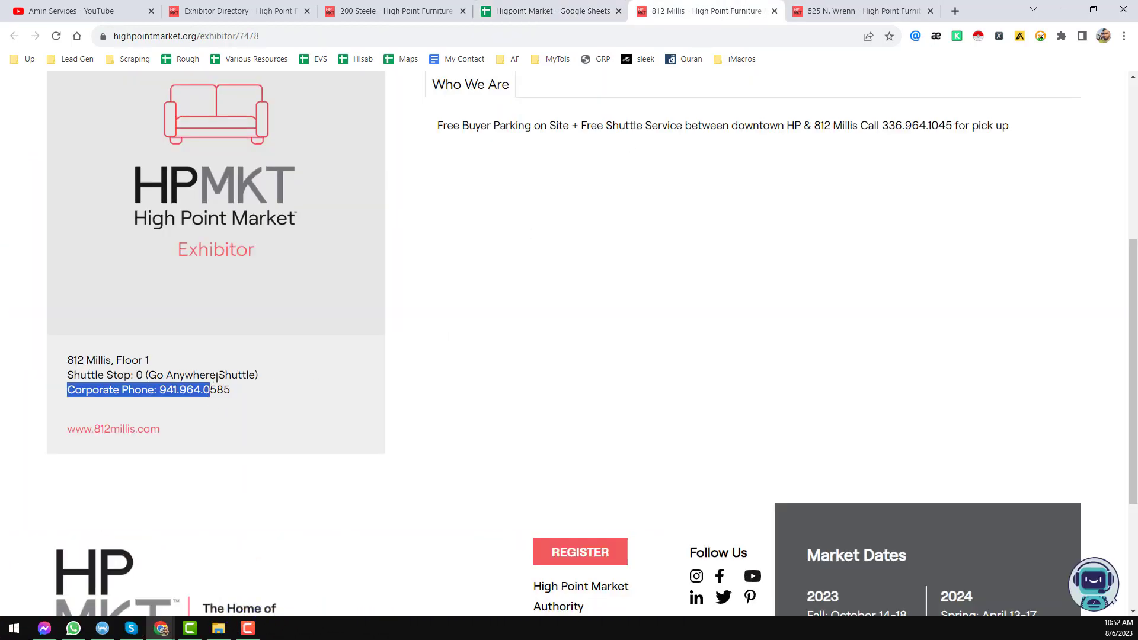
# - Switch to the 200 Steele page and inspect its Corporate Phone span in Elements
pyautogui.click(85, 394)
pyautogui.click(881, 9)
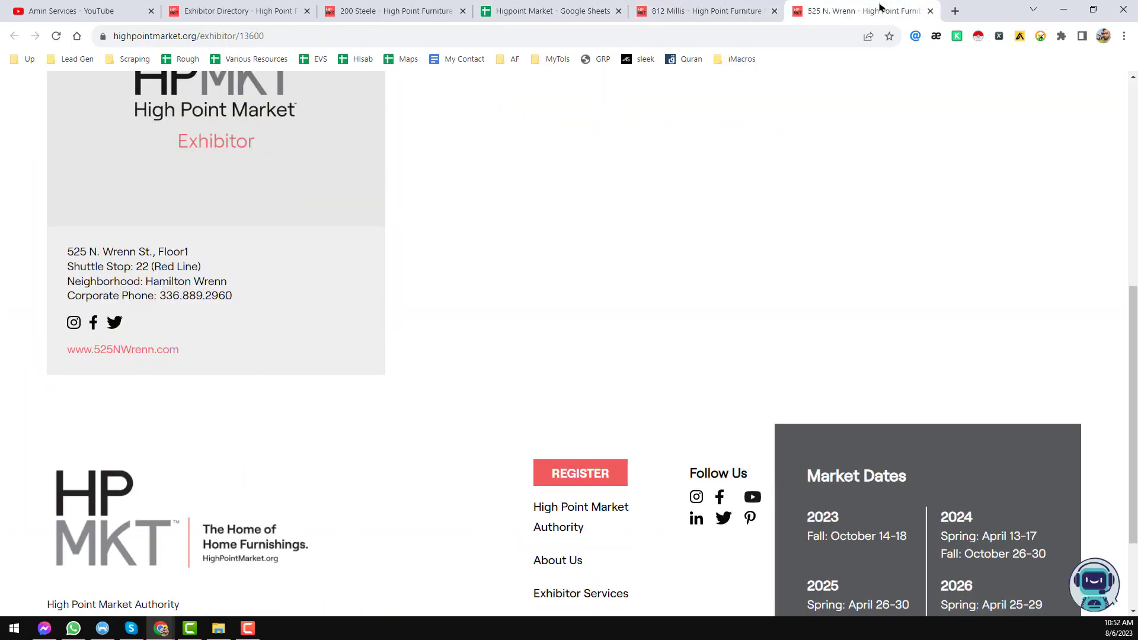
pyautogui.click(421, 13)
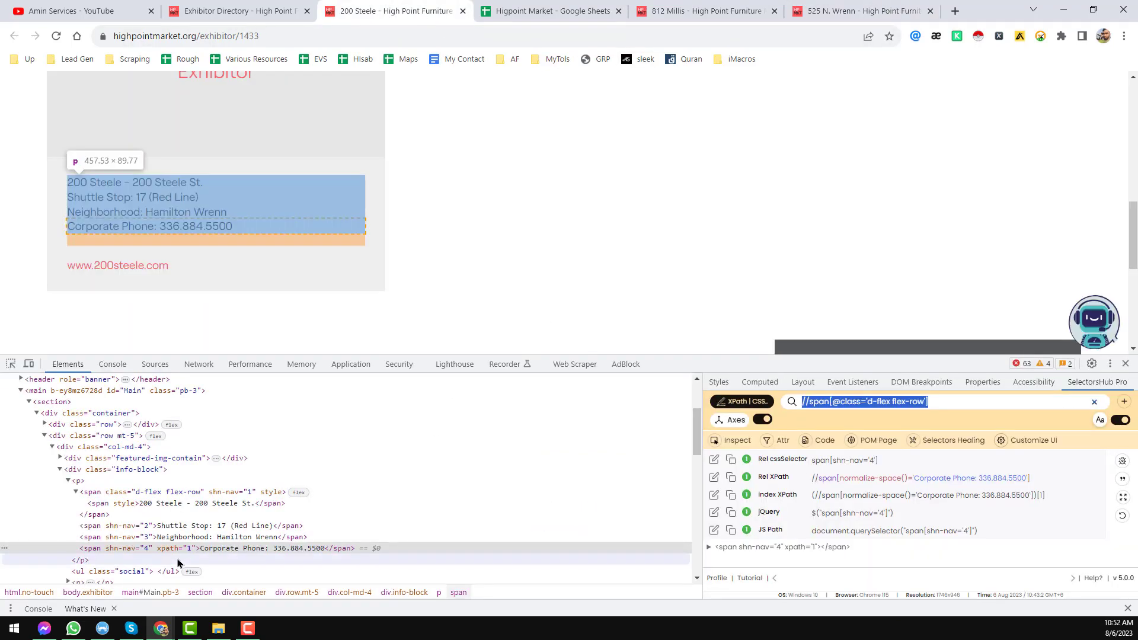
pyautogui.click(292, 551)
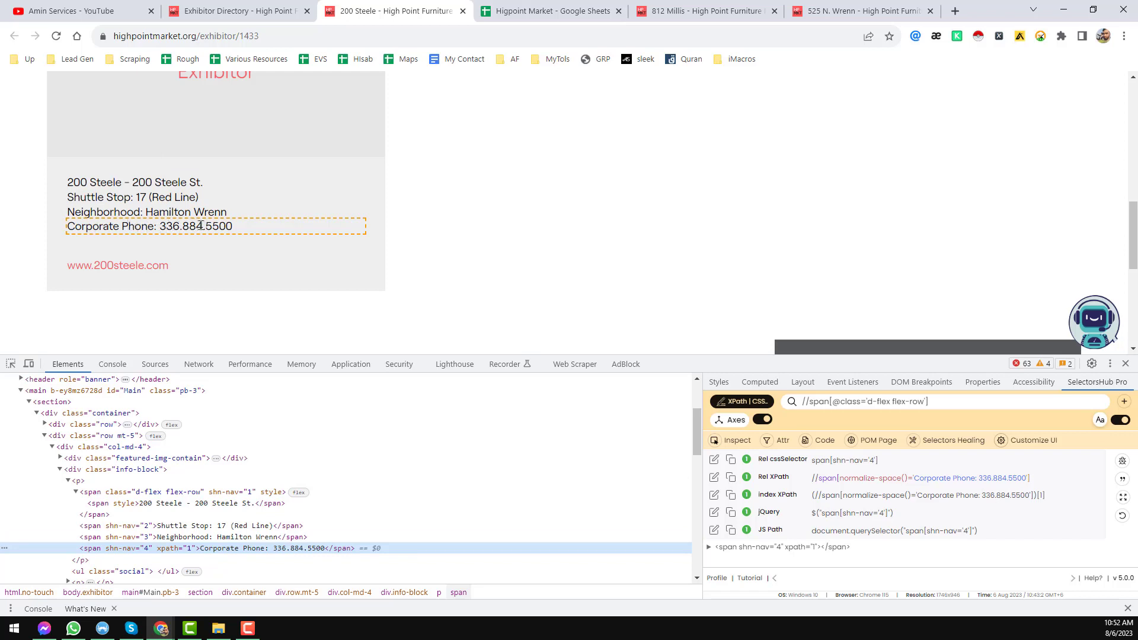
# - Compare the 812 Millis and 525 N. Wrenn pages, then select the whole SelectorsHub XPath query
pyautogui.click(708, 8)
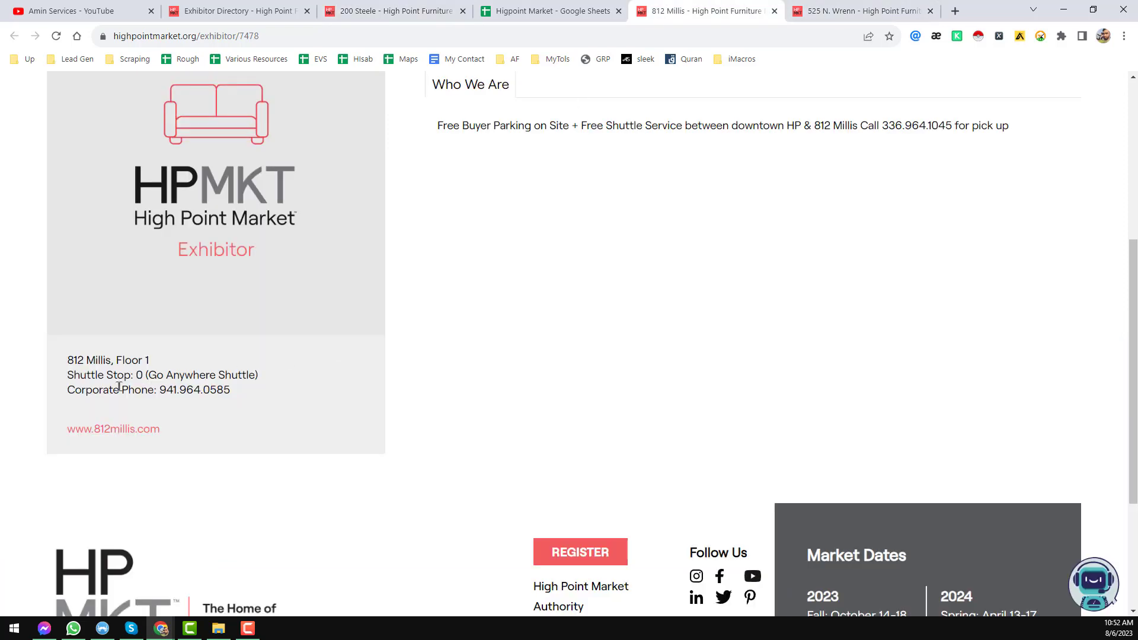
pyautogui.click(892, 13)
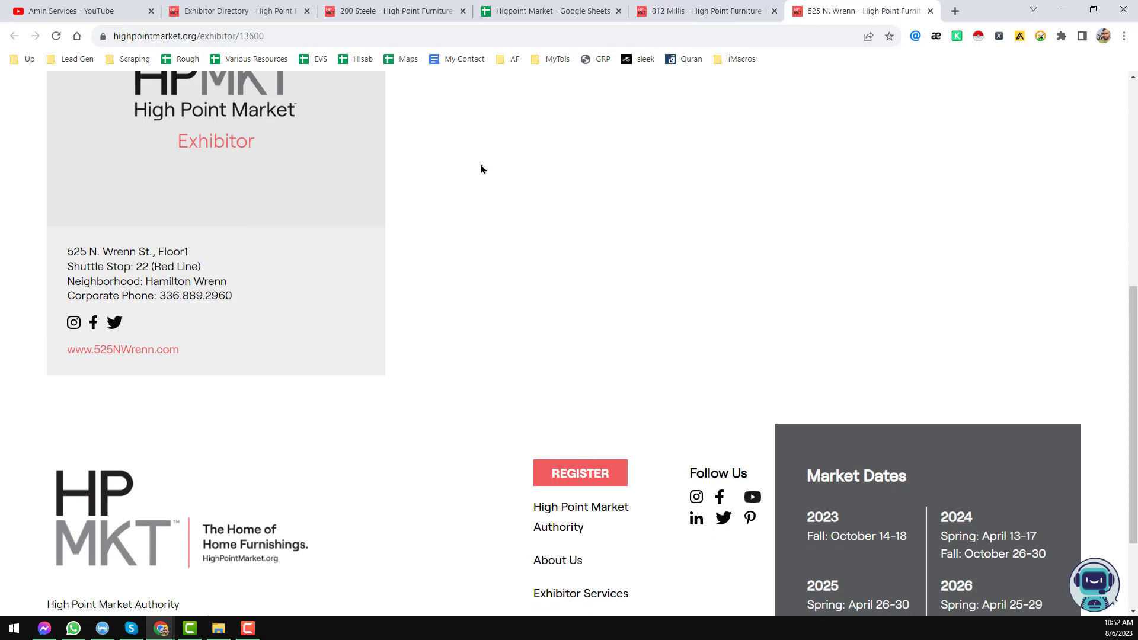
pyautogui.click(517, 11)
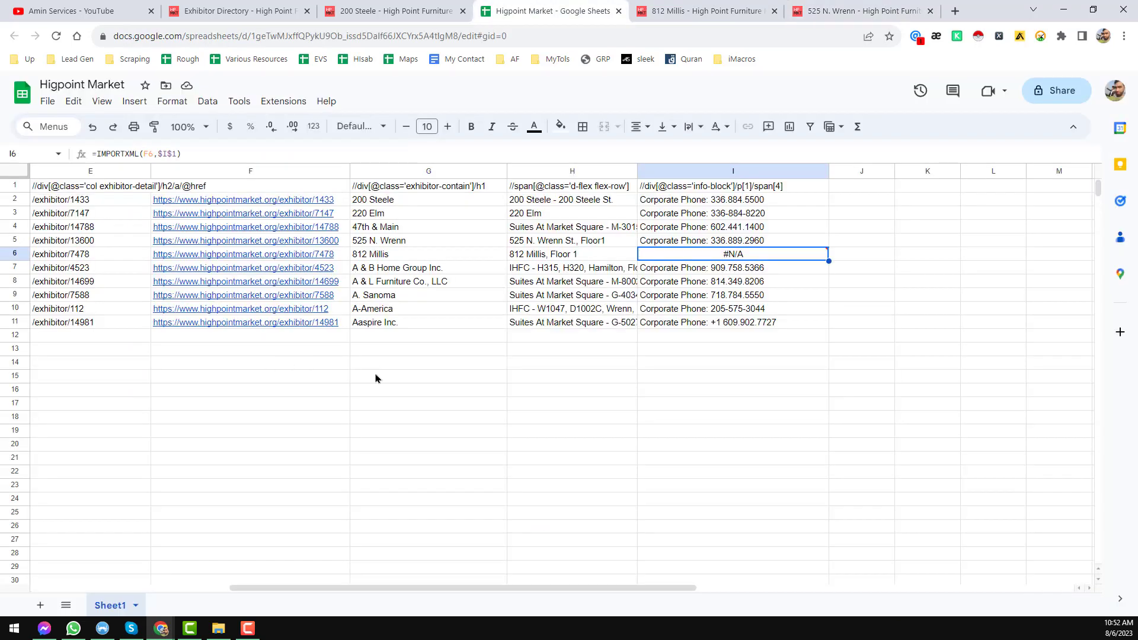
pyautogui.click(371, 13)
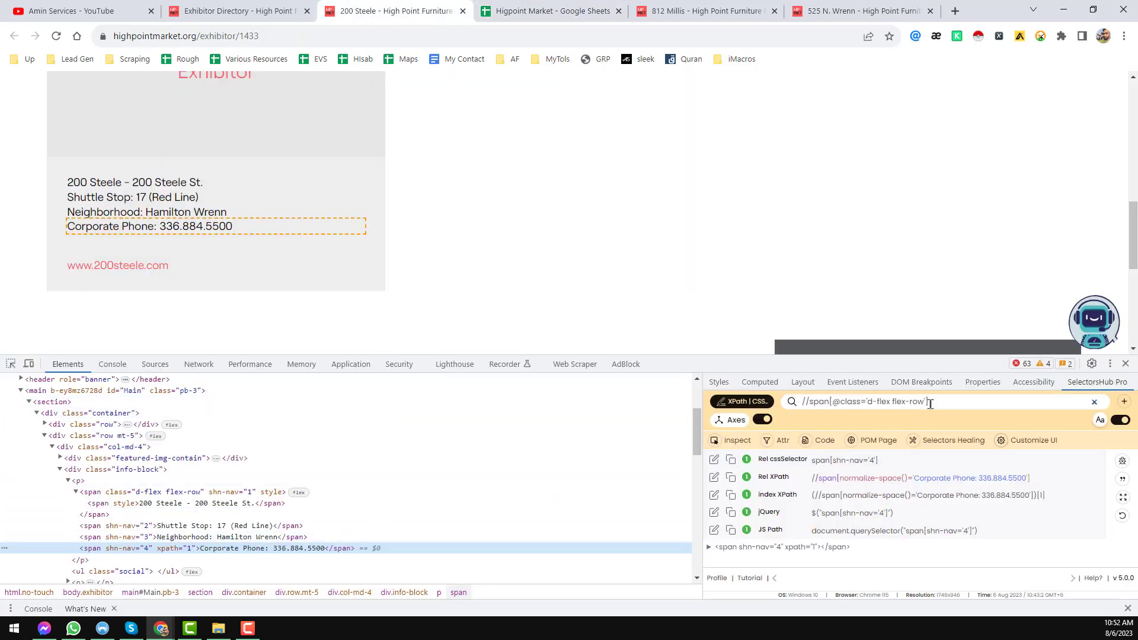
pyautogui.tripleClick(955, 401)
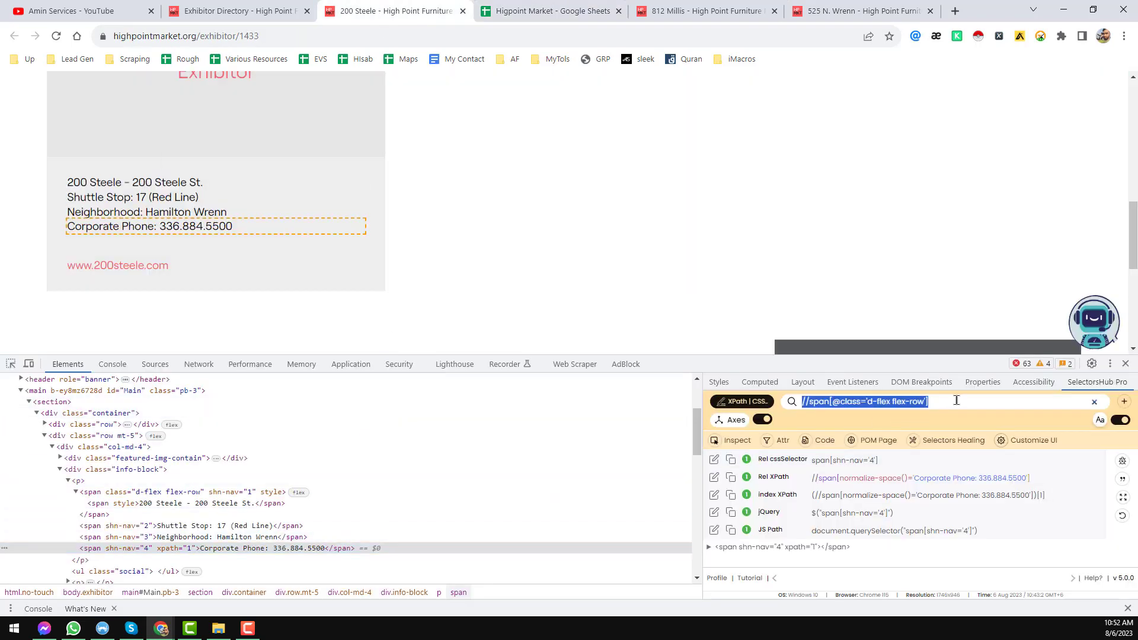
pyautogui.click(955, 401)
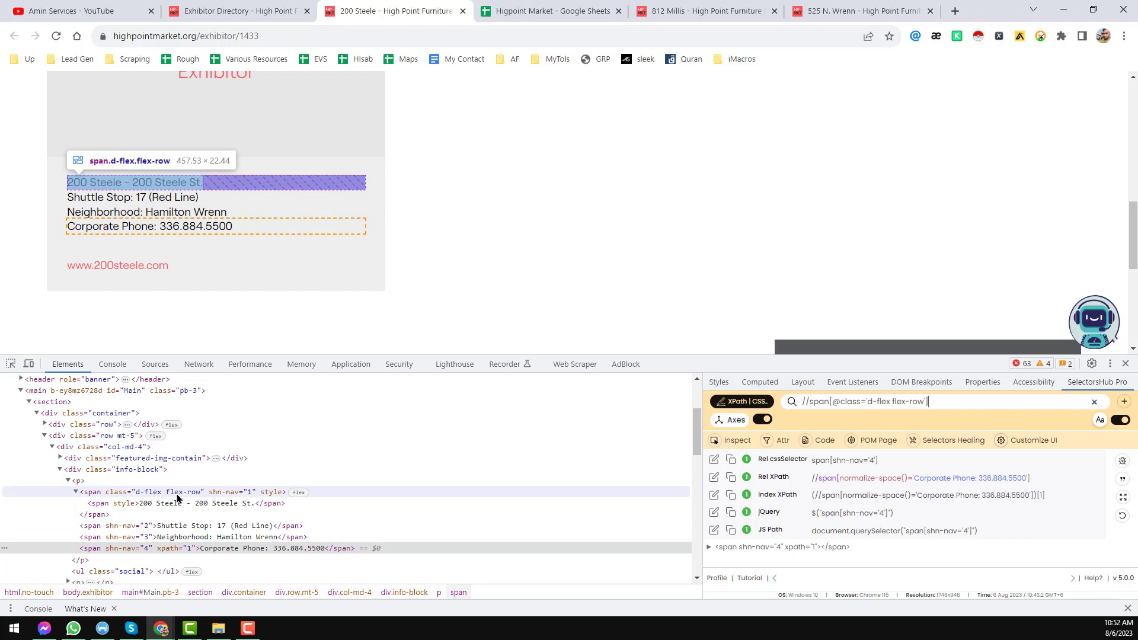
pyautogui.press('Return')
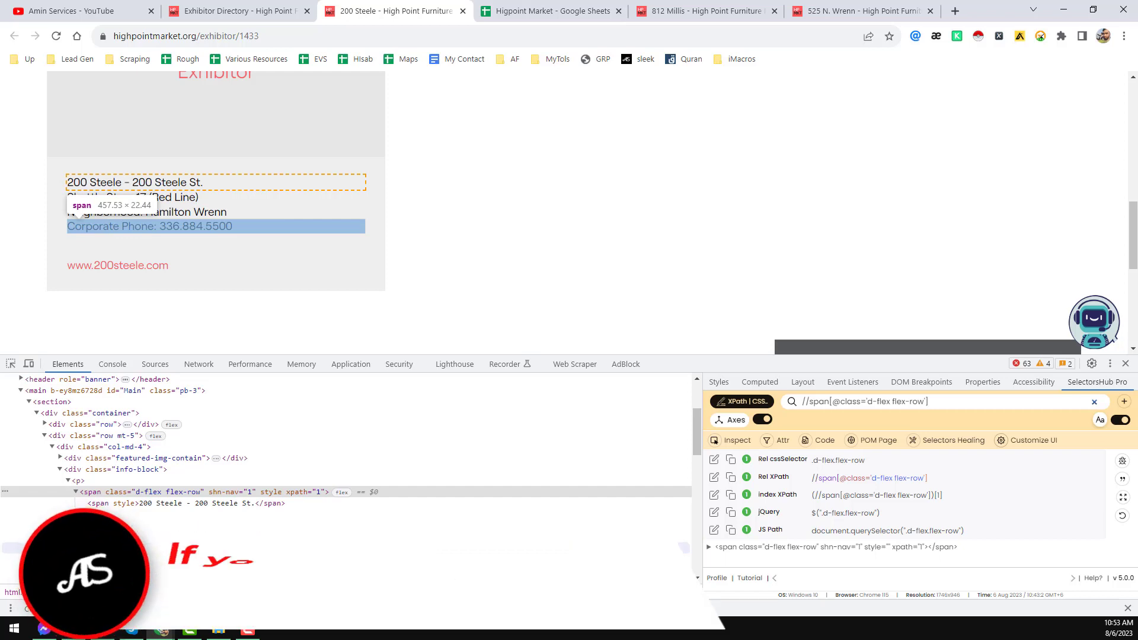
pyautogui.click(130, 553)
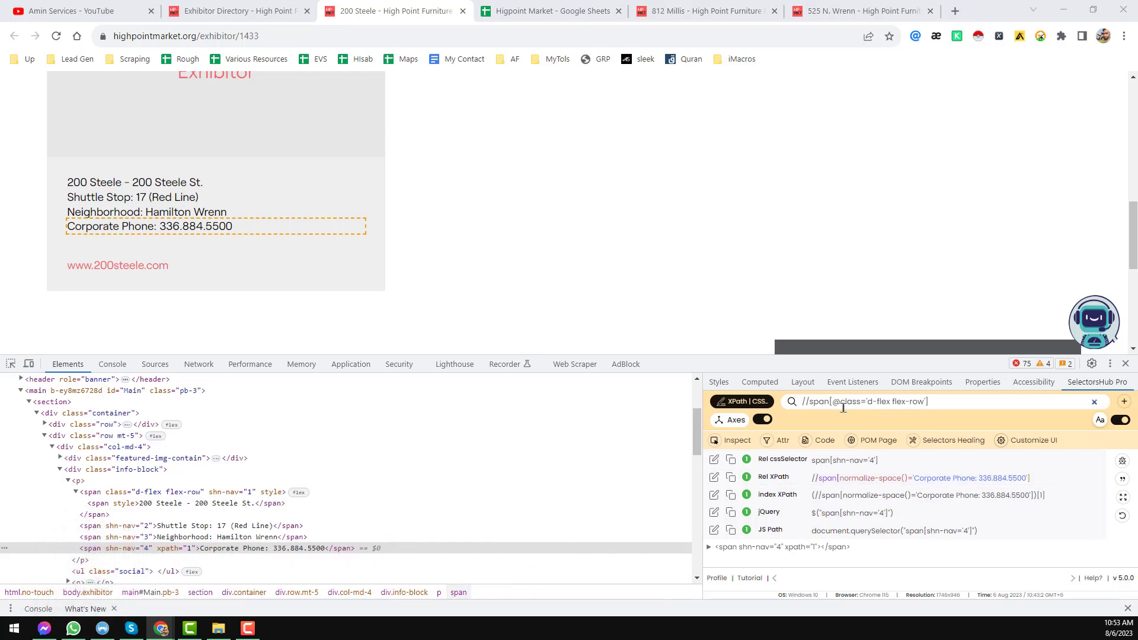
pyautogui.moveTo(835, 403); pyautogui.dragTo(1000, 406)
pyautogui.press('BackSpace')
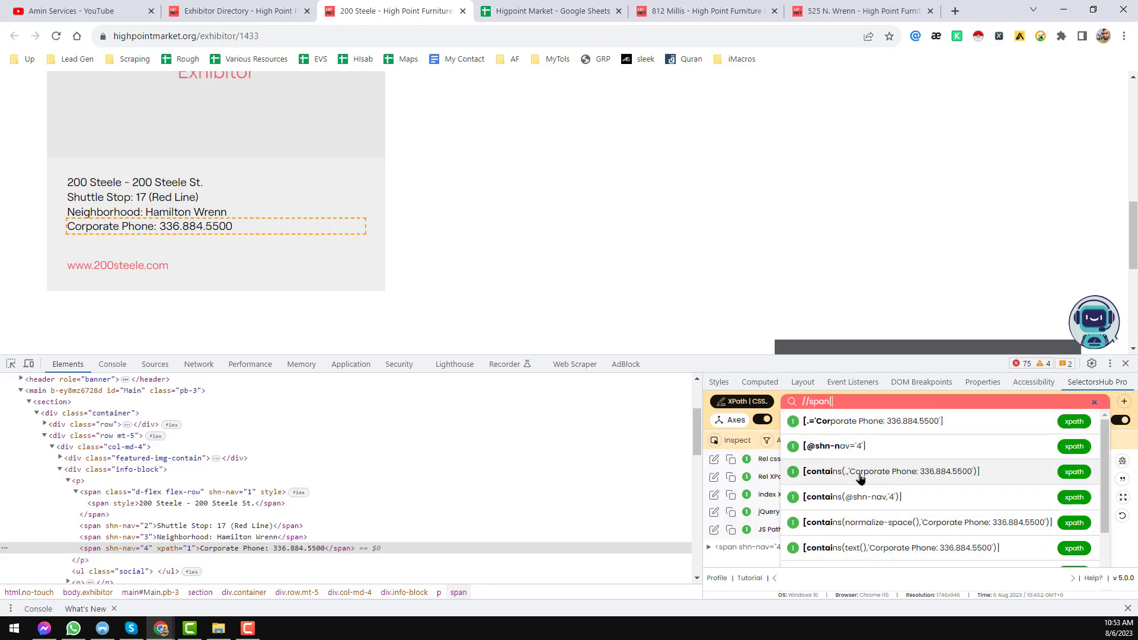
# - Pick the contains() suggestion and trim it to //span[contains(.,'Corporate Phone')]
pyautogui.click(883, 475)
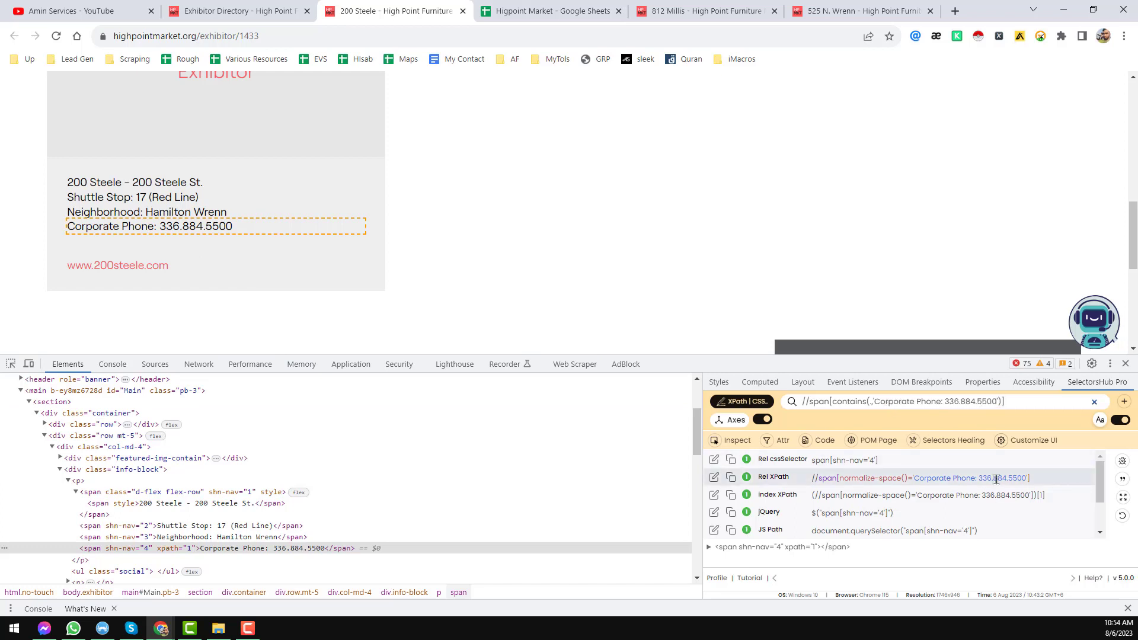
pyautogui.press('BackSpace')
pyautogui.press('BackSpace')
pyautogui.press('BackSpace')
pyautogui.press('BackSpace')
pyautogui.press('BackSpace')
pyautogui.press('BackSpace')
pyautogui.press('BackSpace')
pyautogui.press('BackSpace')
pyautogui.press('BackSpace')
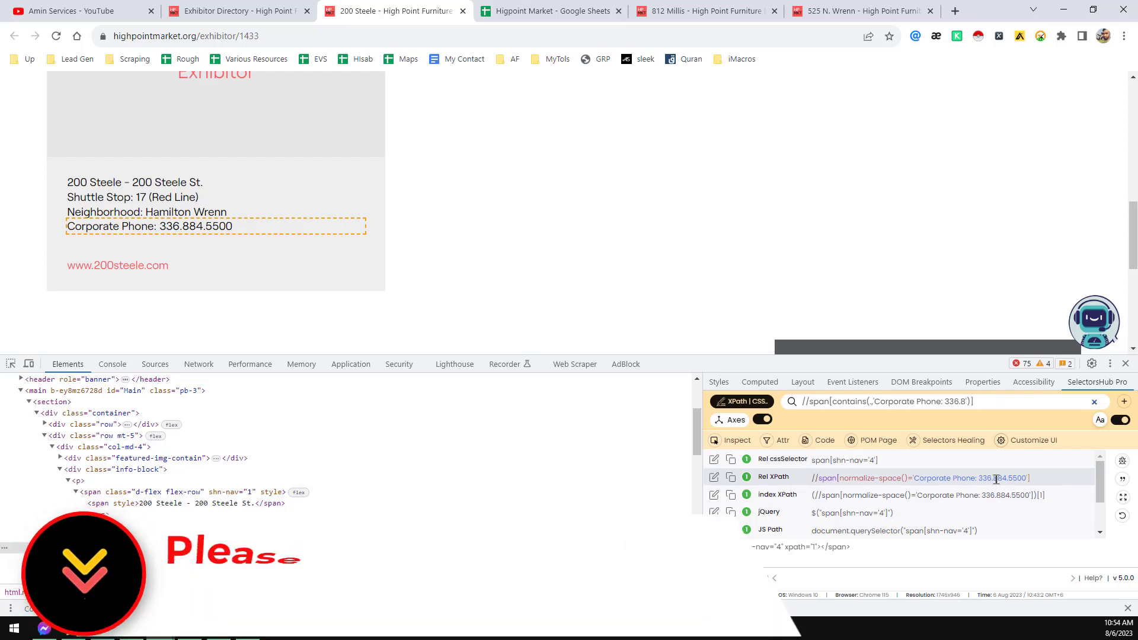
pyautogui.press('BackSpace')
pyautogui.press('BackSpace')
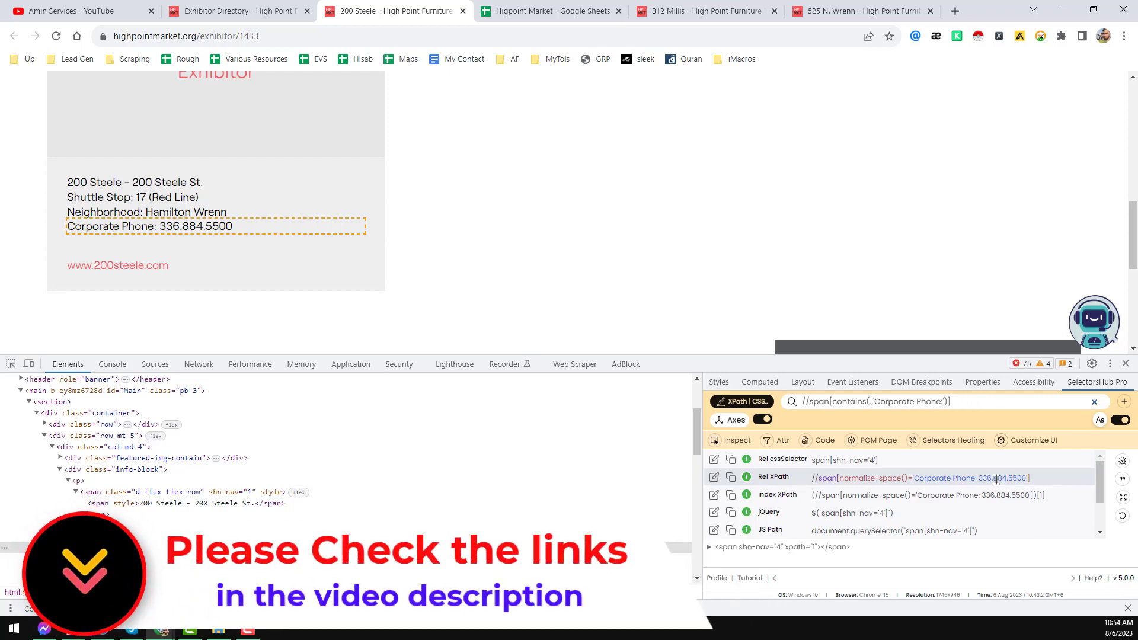
pyautogui.press('BackSpace')
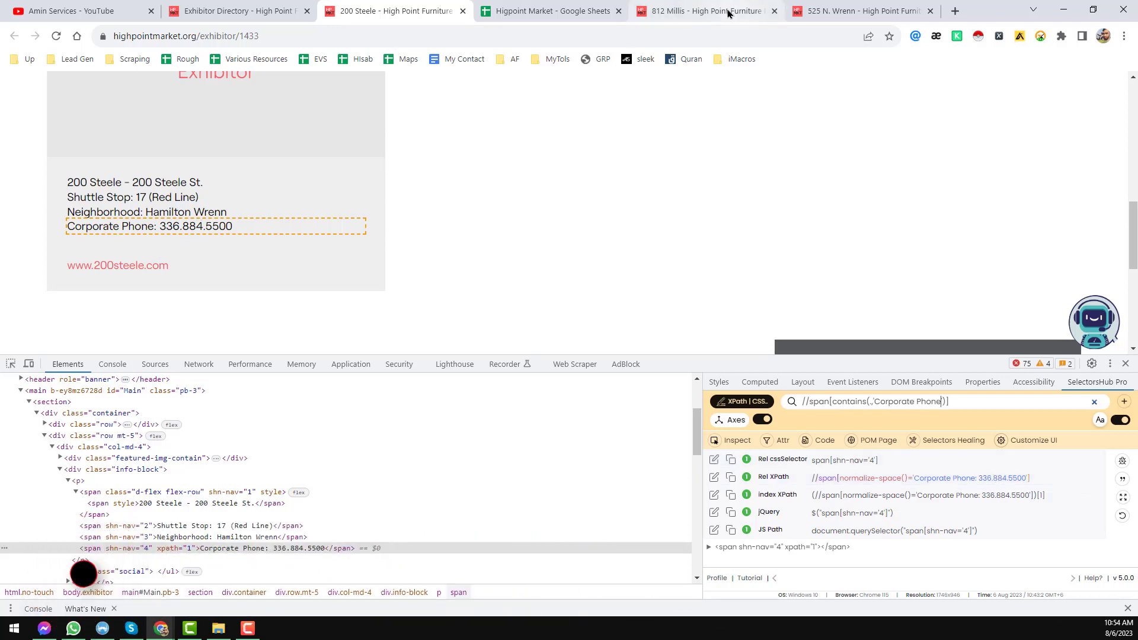
# - Check the 812 Millis and 525 N. Wrenn pages, confirm one match, and copy the XPath
pyautogui.click(699, 12)
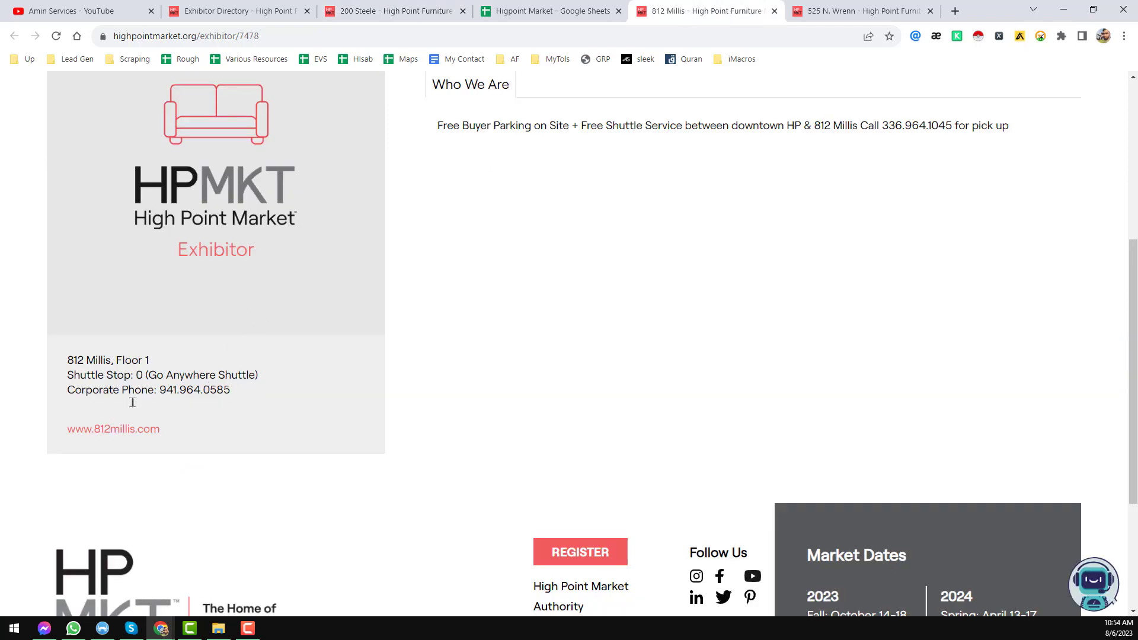
pyautogui.click(829, 13)
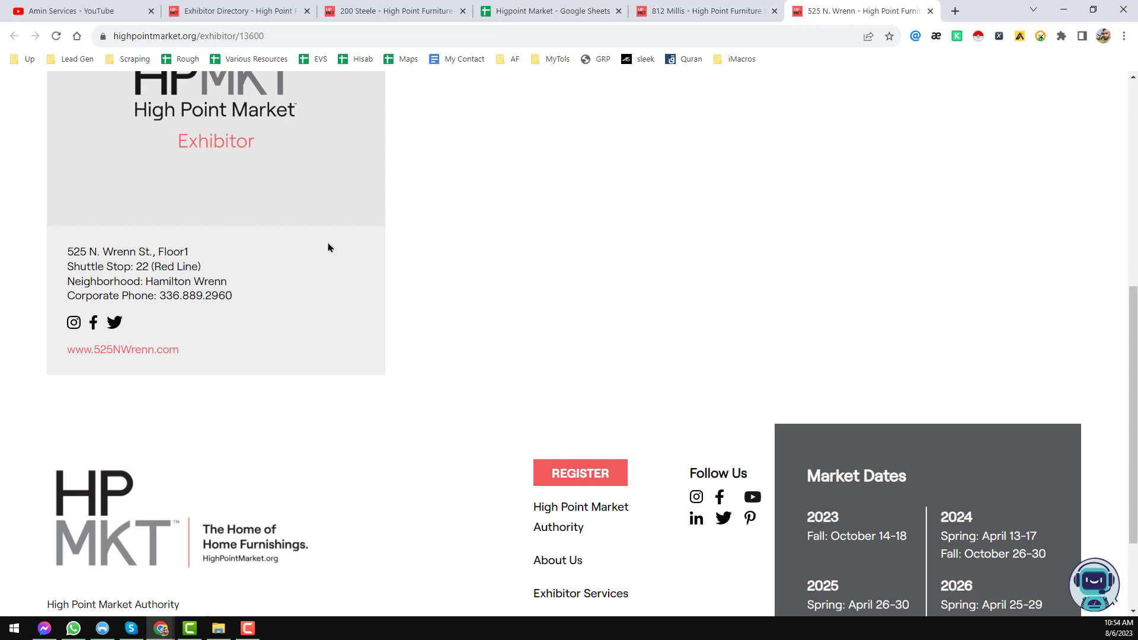
pyautogui.click(400, 8)
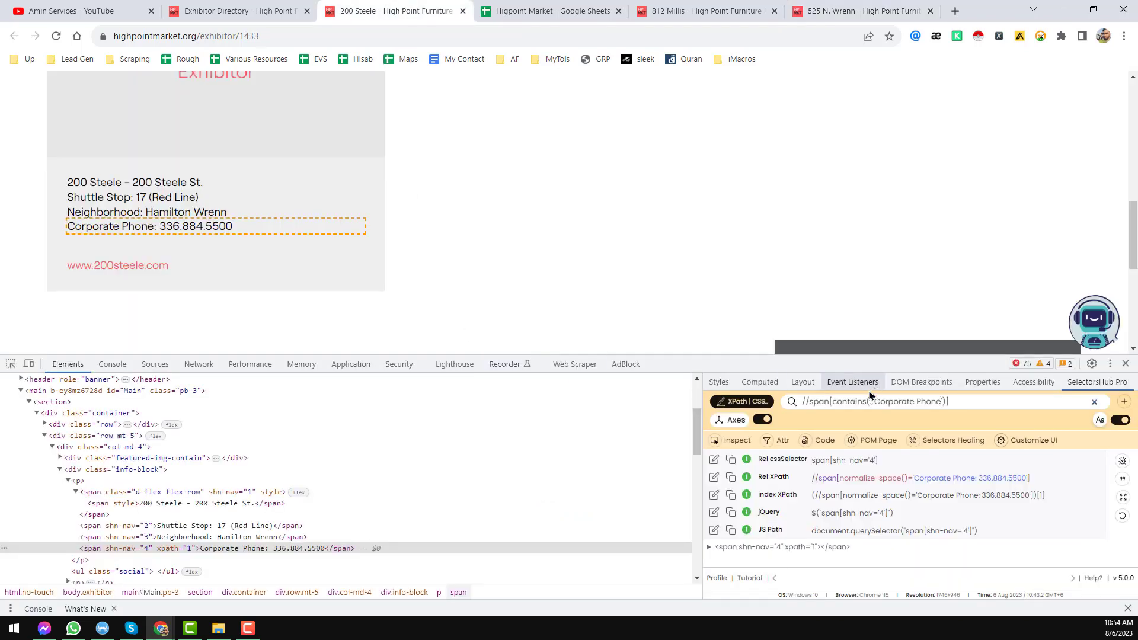
pyautogui.click(941, 398)
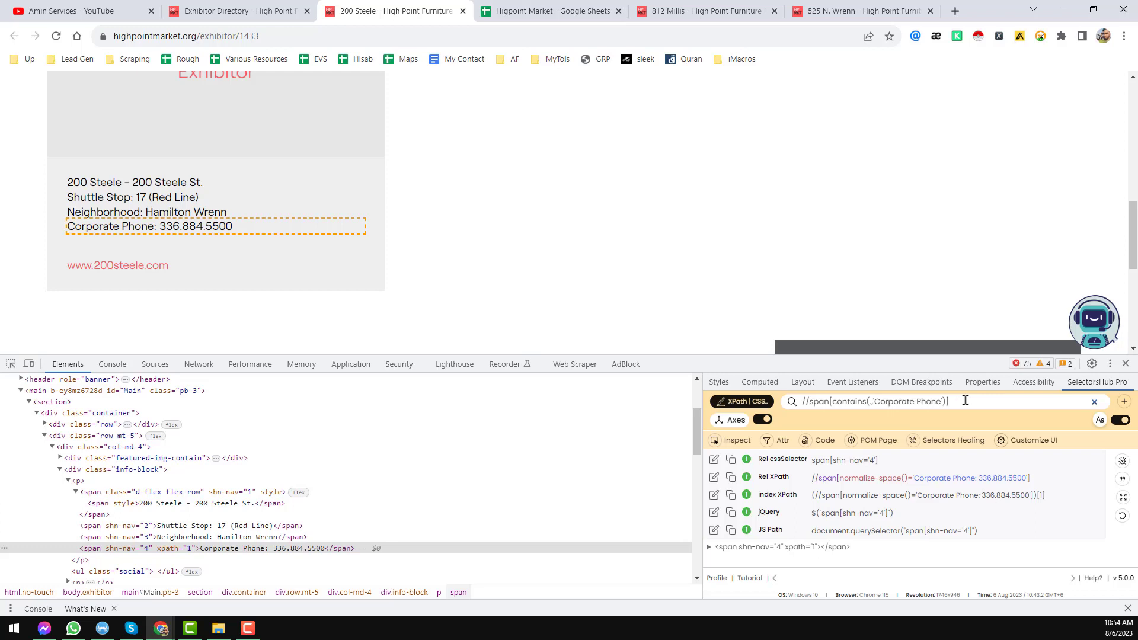
pyautogui.click(965, 400)
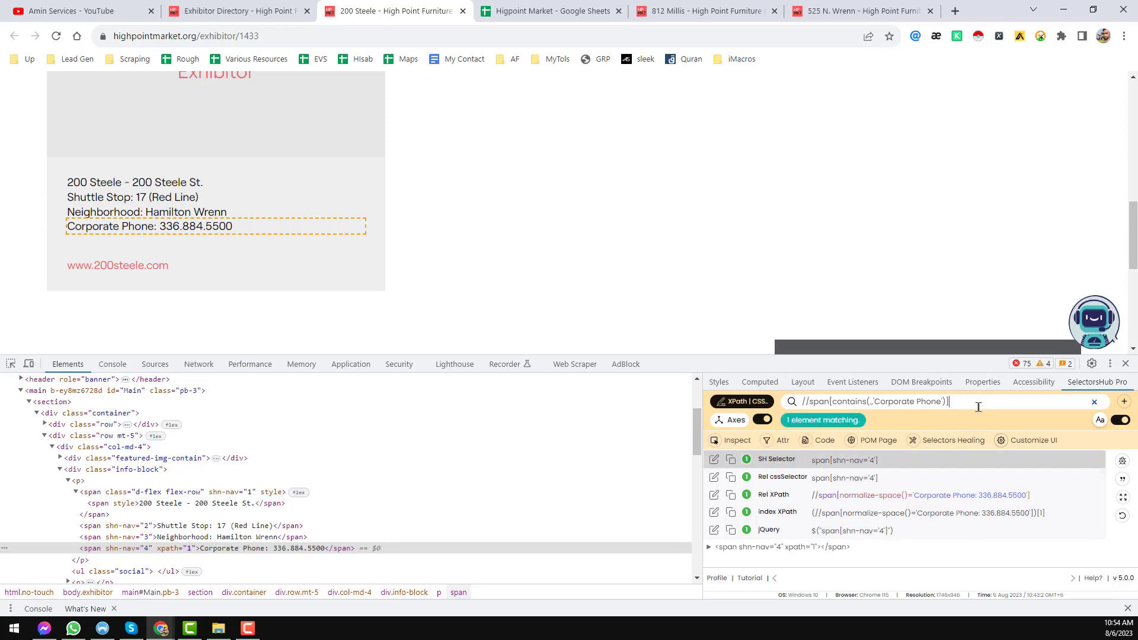
pyautogui.hotkey('ctrl', 'a')
pyautogui.hotkey('ctrl', 'c')
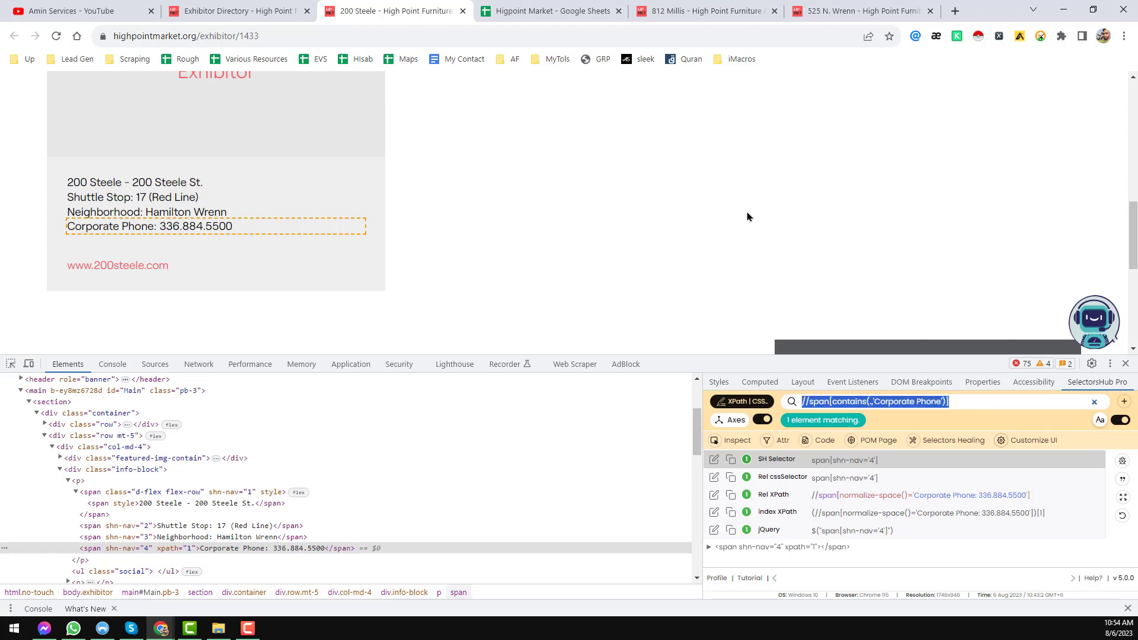
pyautogui.click(561, 15)
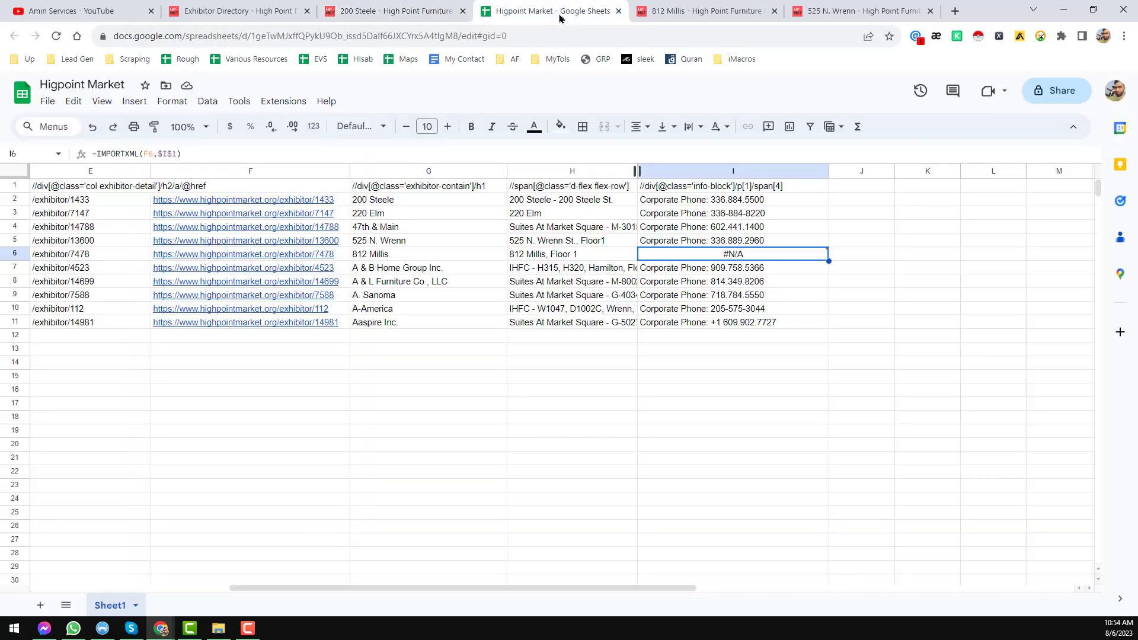
# - Paste //span[contains(.,'Corporate Phone')] into I1 so I6 shows Corporate Phone: 941.964.0585
pyautogui.click(769, 189)
pyautogui.hotkey('ctrl', 'v')
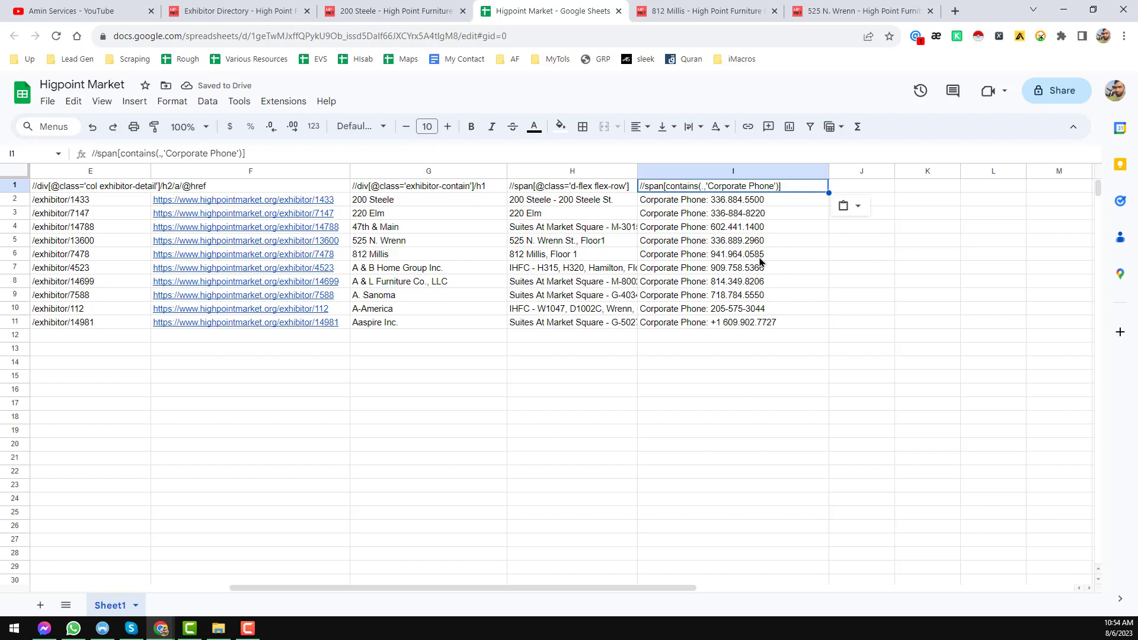
pyautogui.click(738, 200)
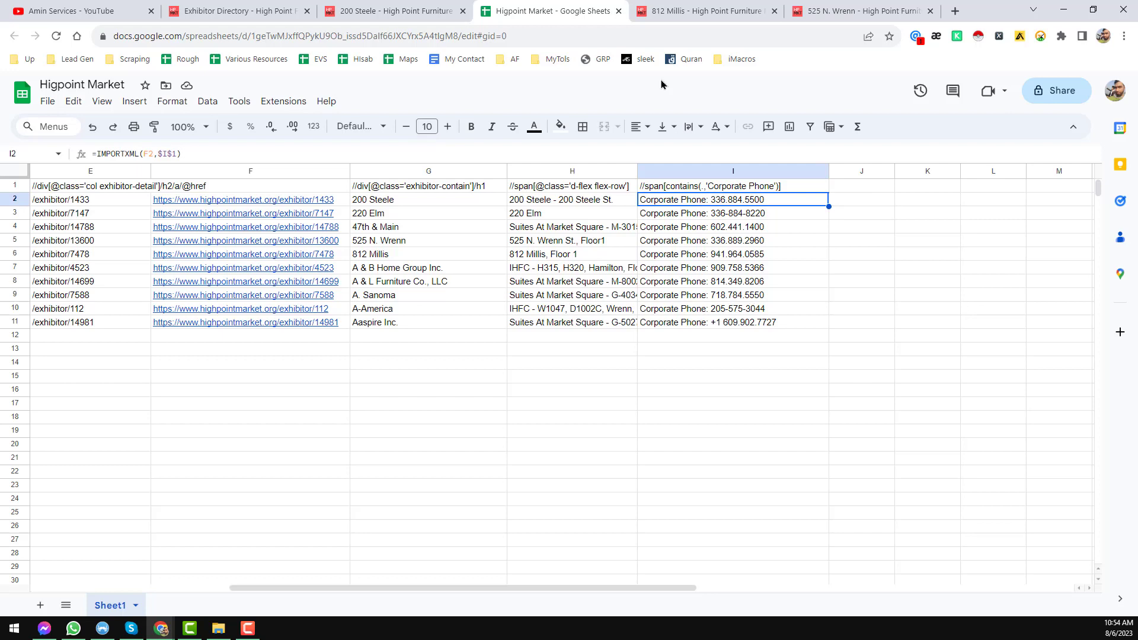
pyautogui.click(424, 10)
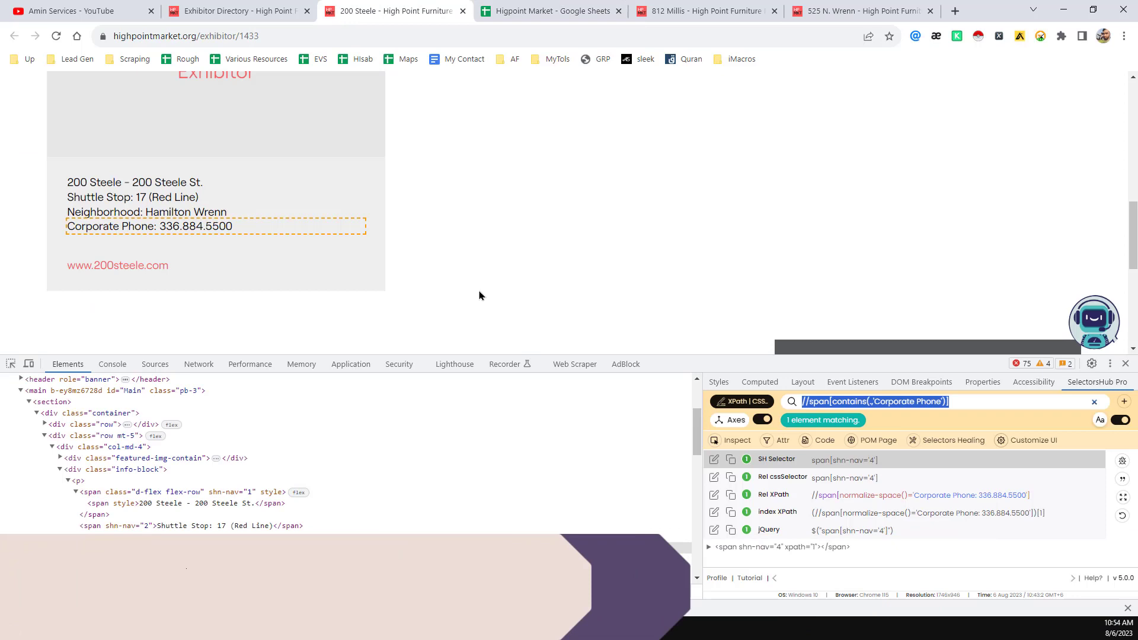
# - Widen column I so the phone XPath and all ten phone entries fit
pyautogui.click(998, 403)
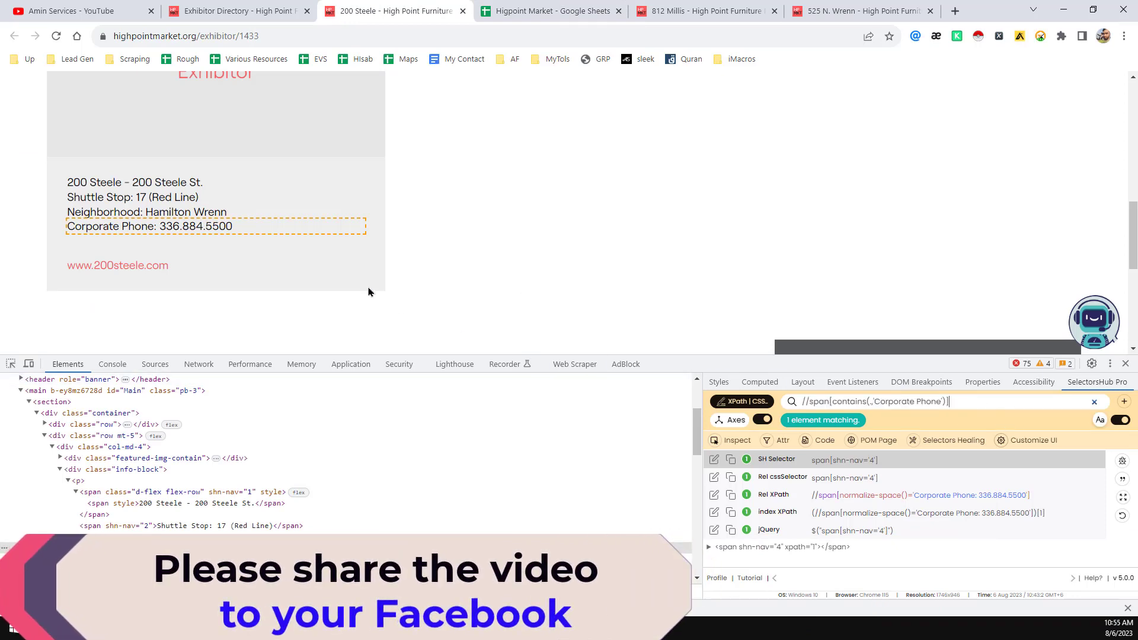
pyautogui.scroll(5, 319, 264)
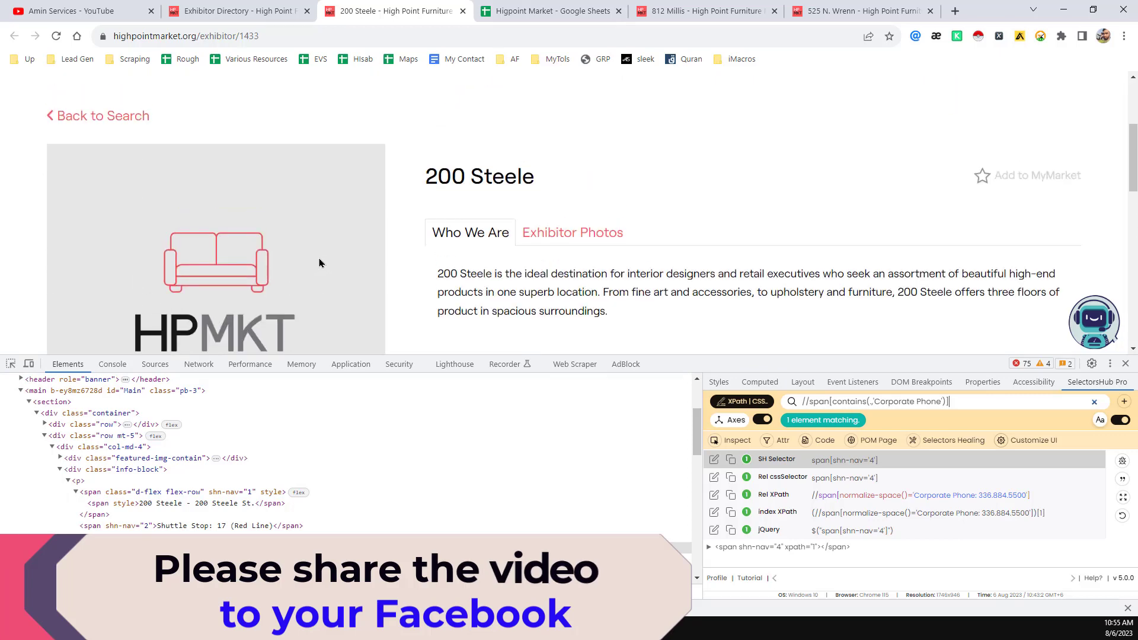
pyautogui.scroll(-5, 529, 280)
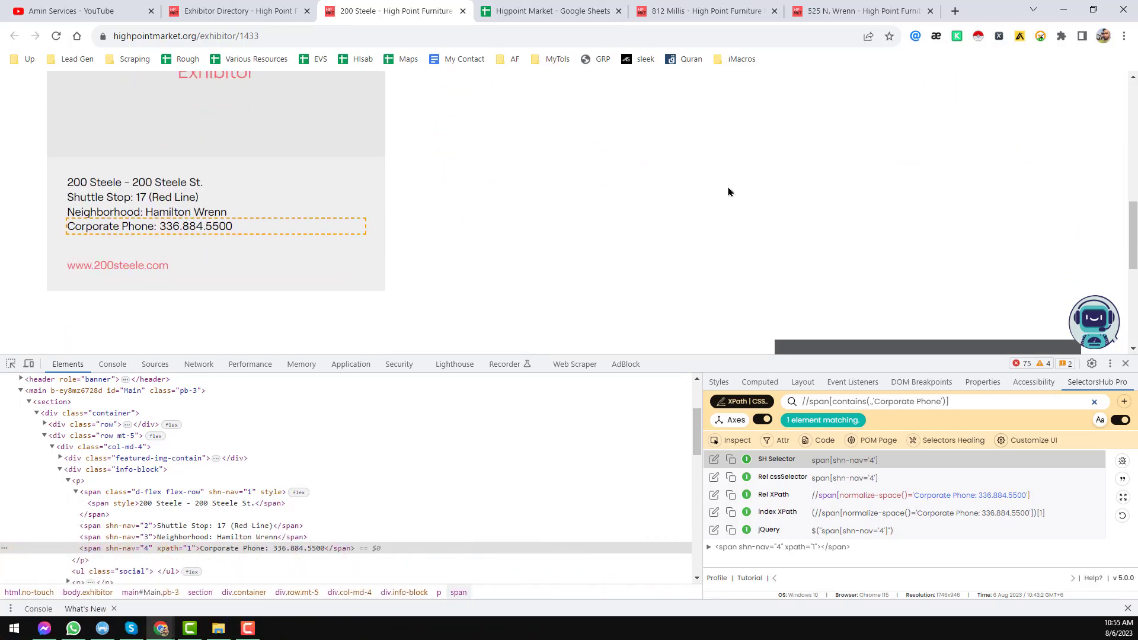
pyautogui.click(583, 12)
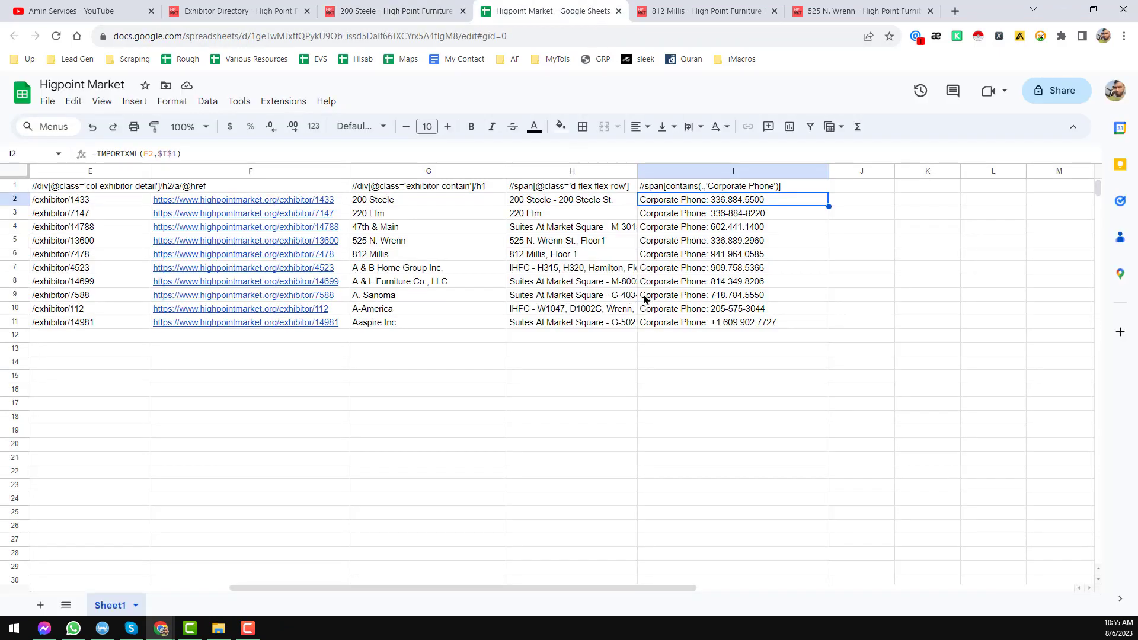
pyautogui.click(870, 207)
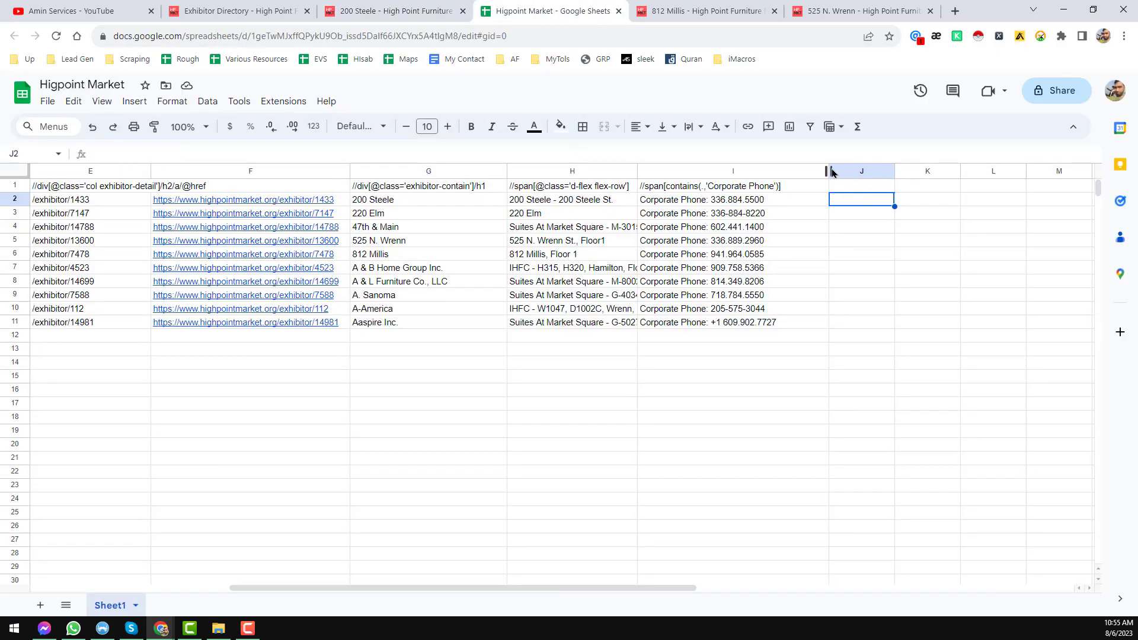
pyautogui.moveTo(829, 172); pyautogui.dragTo(849, 173)
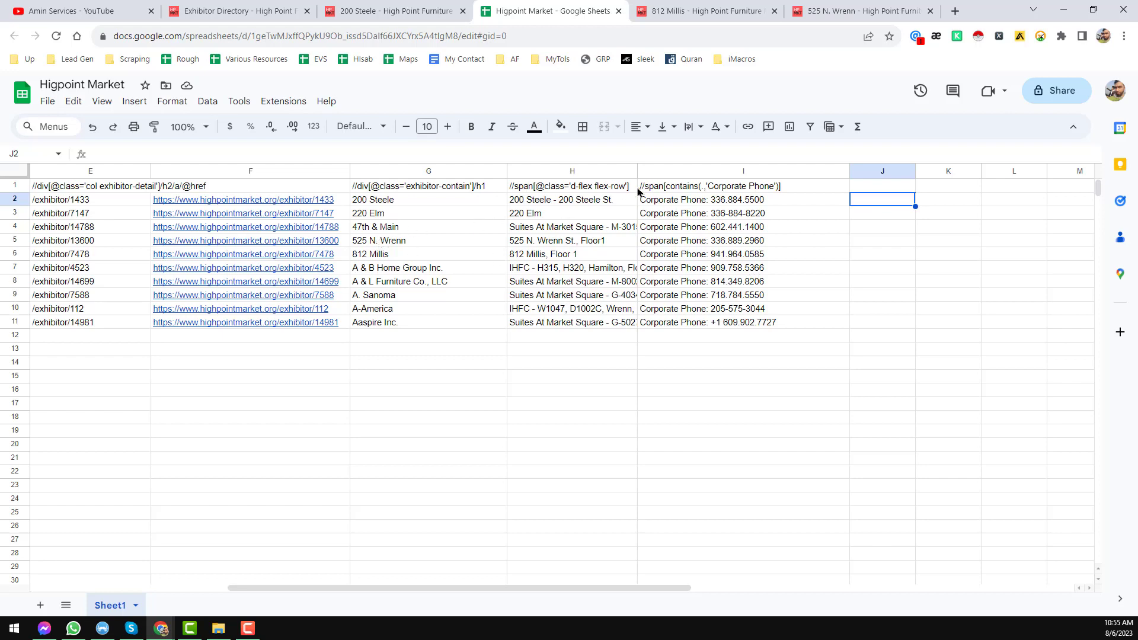
pyautogui.click(413, 8)
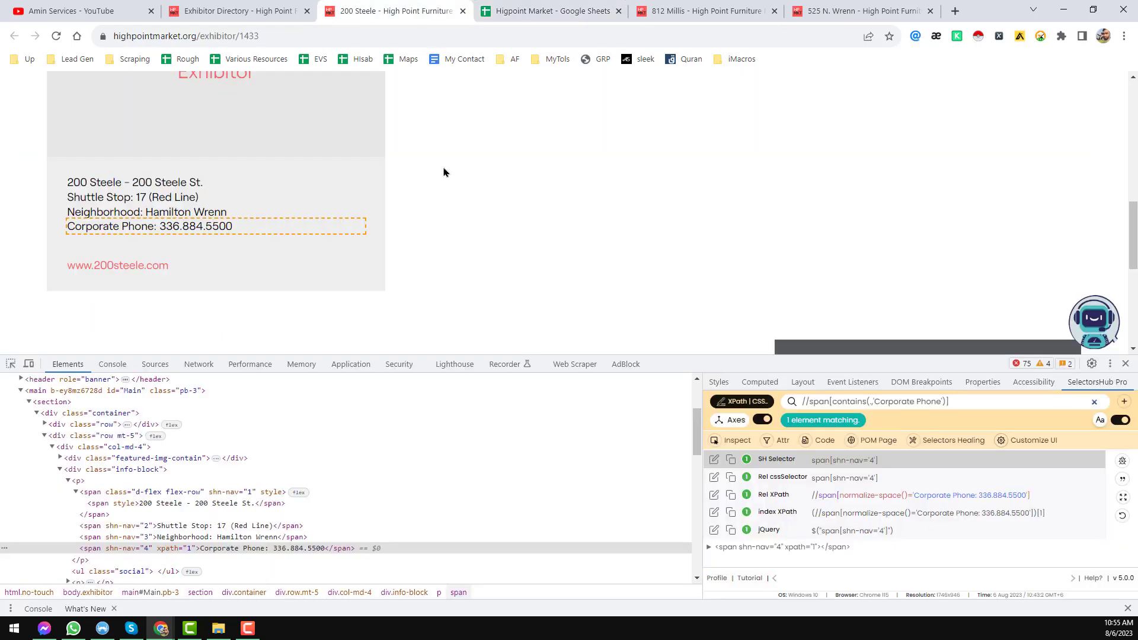
pyautogui.click(551, 11)
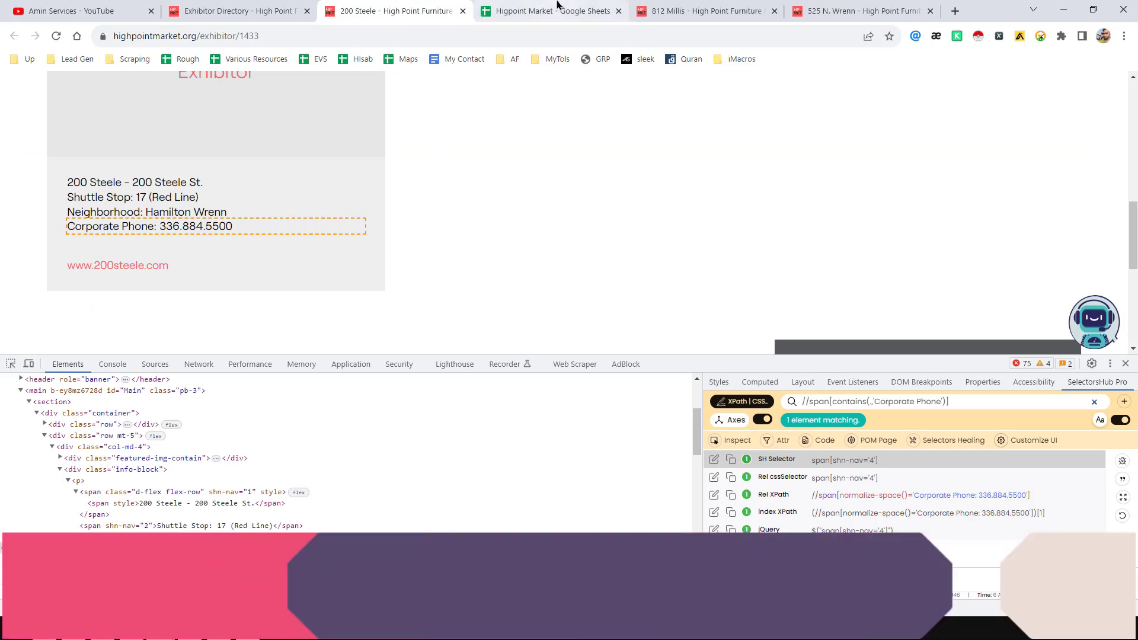
pyautogui.click(109, 15)
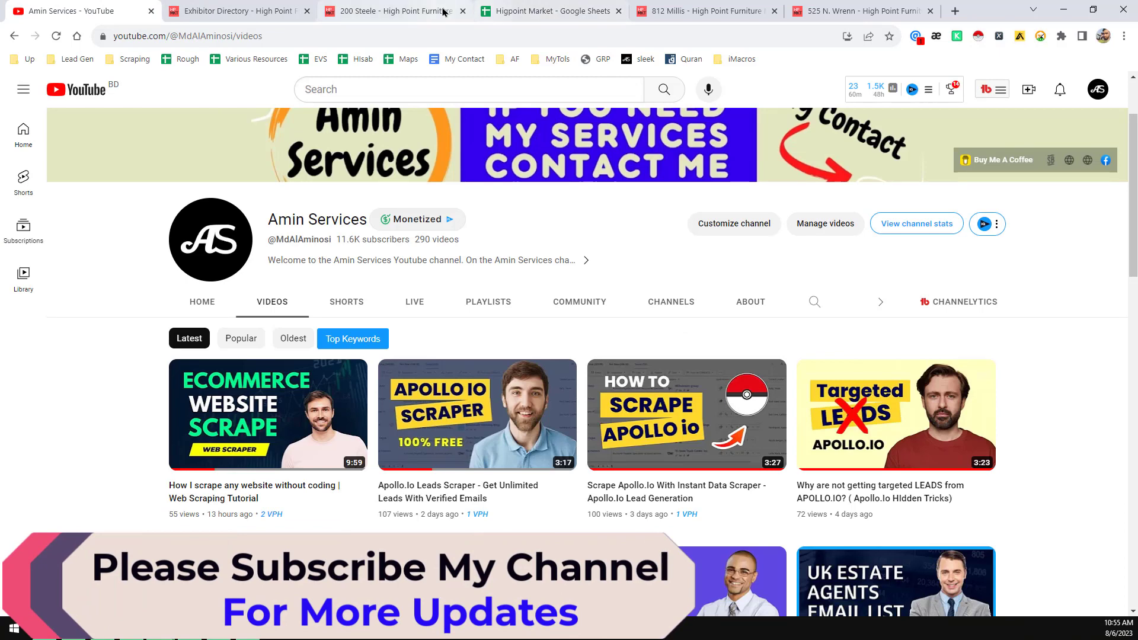
pyautogui.click(385, 11)
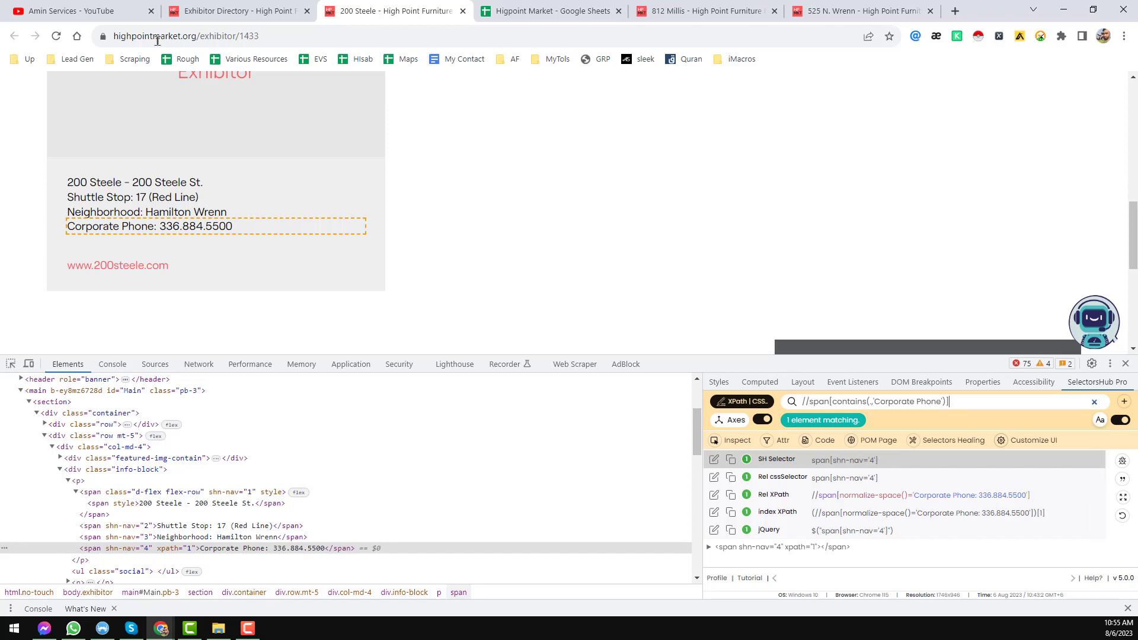
pyautogui.click(92, 10)
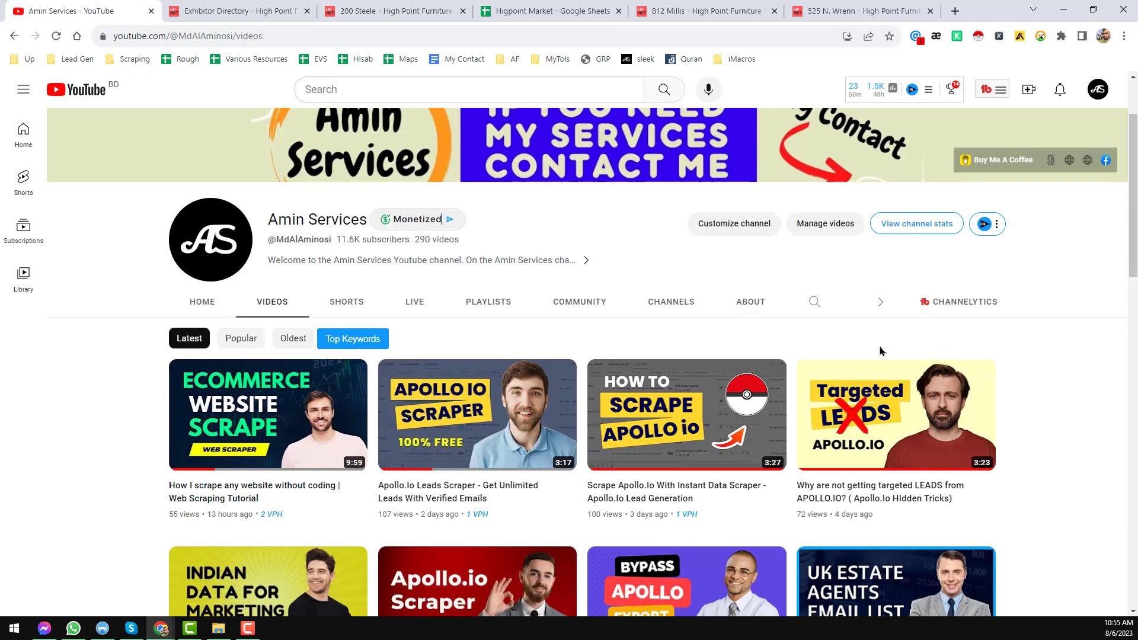